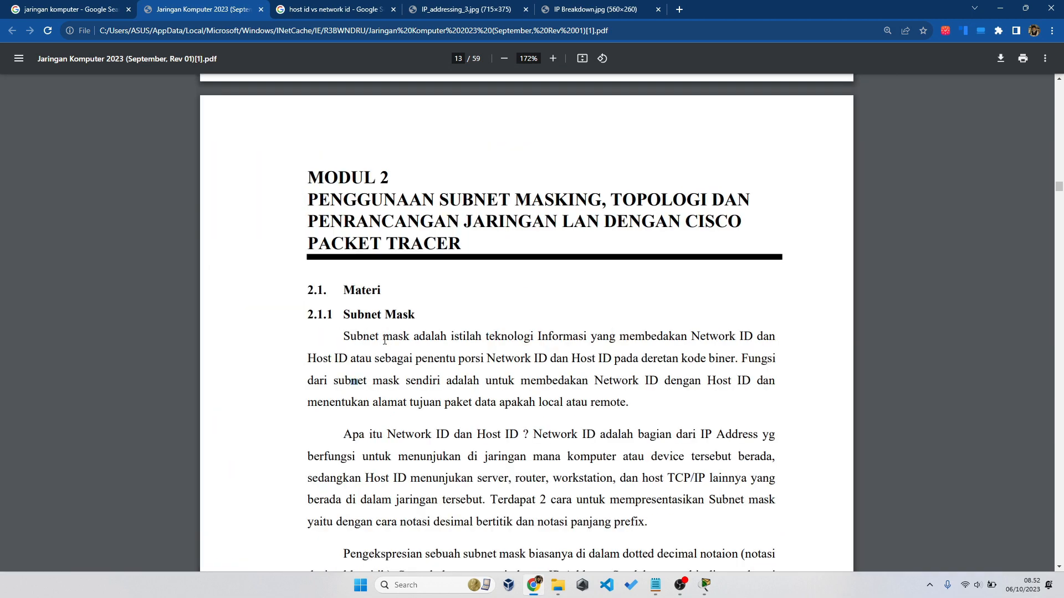
# Step: Enlarge the PDF page to 215% and highlight the Modul 2 title's parts on subnet masking, topology and network design
pyautogui.keyDown('ctrl'); pyautogui.scroll(2, 385, 340); pyautogui.keyUp('ctrl')
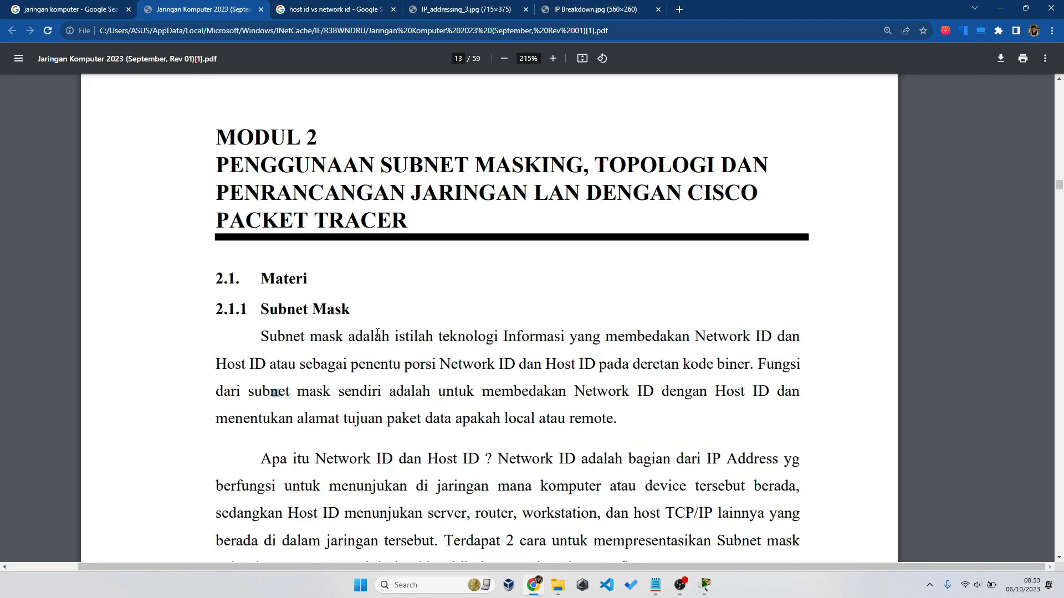
pyautogui.moveTo(221, 140); pyautogui.dragTo(314, 128)
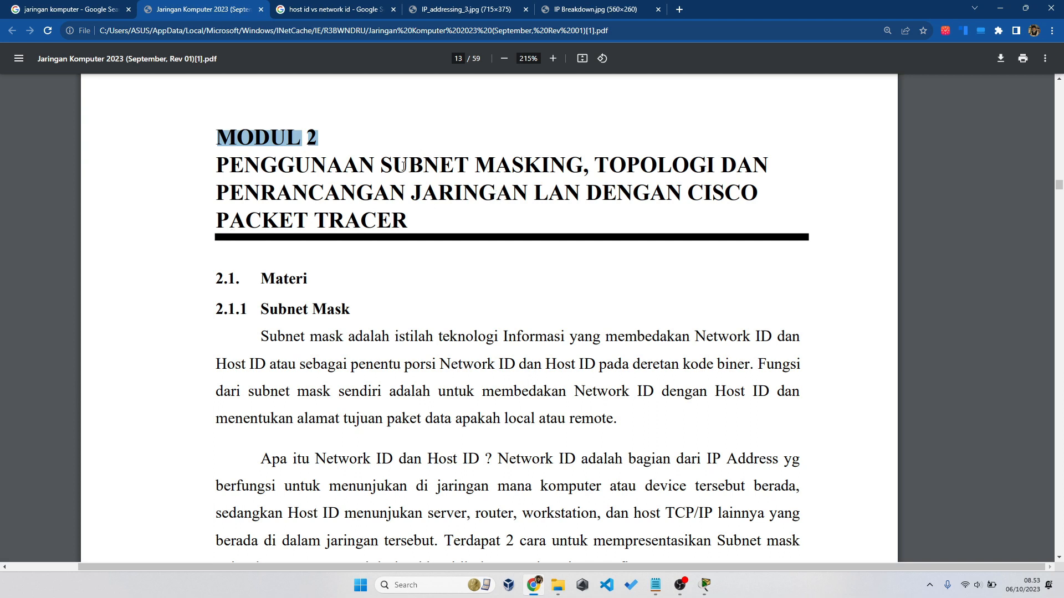
pyautogui.moveTo(383, 166); pyautogui.dragTo(736, 175)
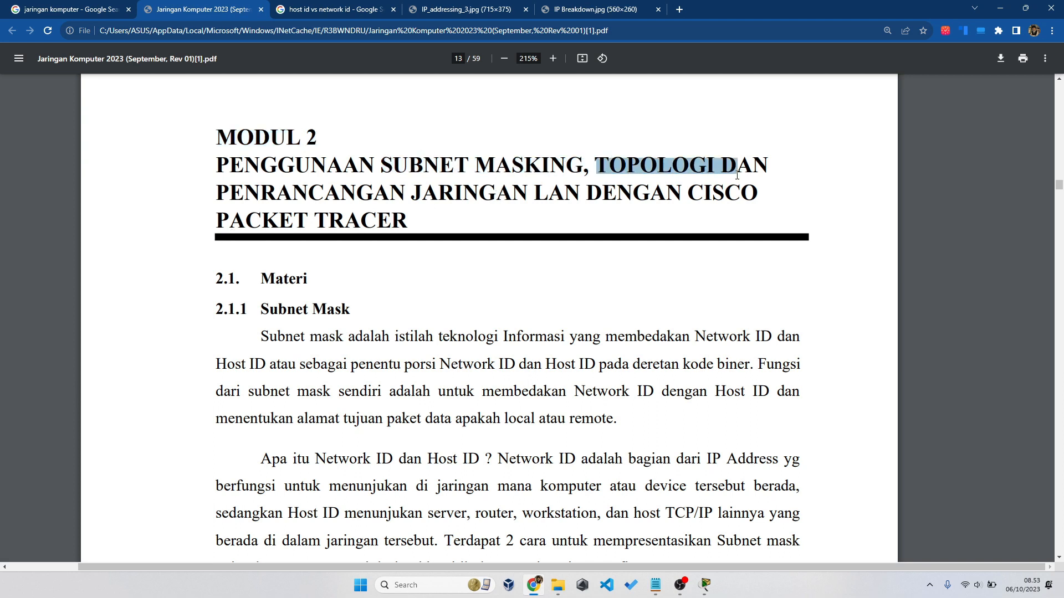
pyautogui.moveTo(238, 193); pyautogui.dragTo(606, 182)
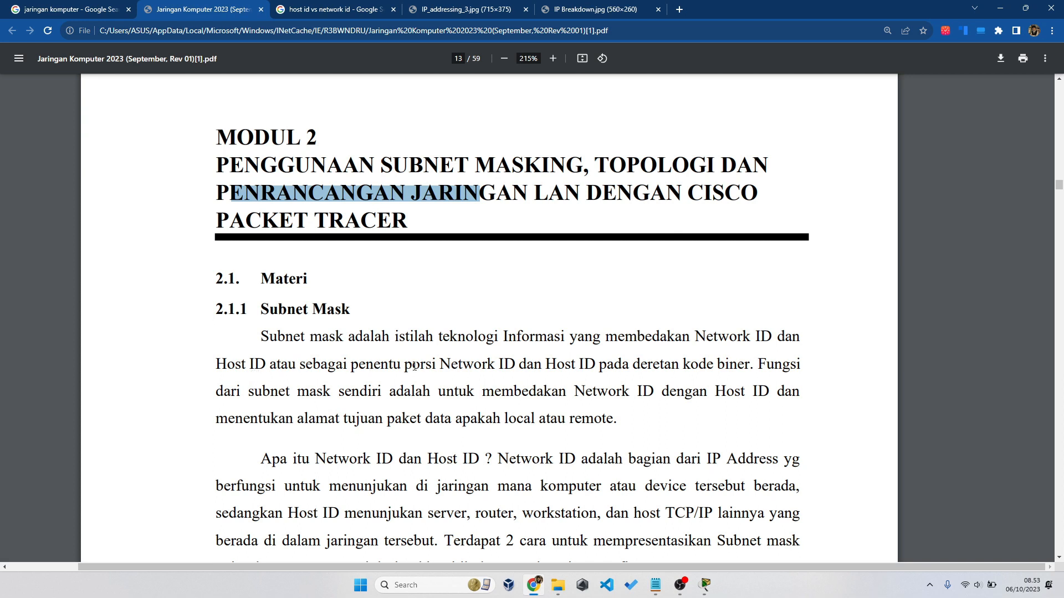
# Step: Examine the Network ID and Host ID terms in the Subnet Mask section, with the IP breakdown image and the IP address class diagram
pyautogui.moveTo(405, 365); pyautogui.dragTo(514, 371)
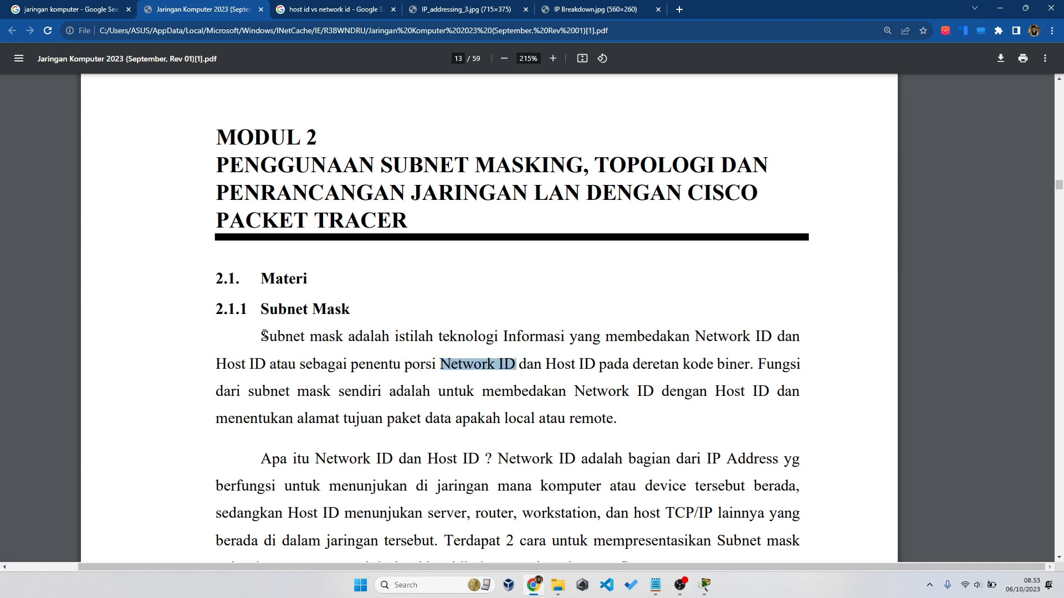
pyautogui.moveTo(264, 335); pyautogui.dragTo(341, 337)
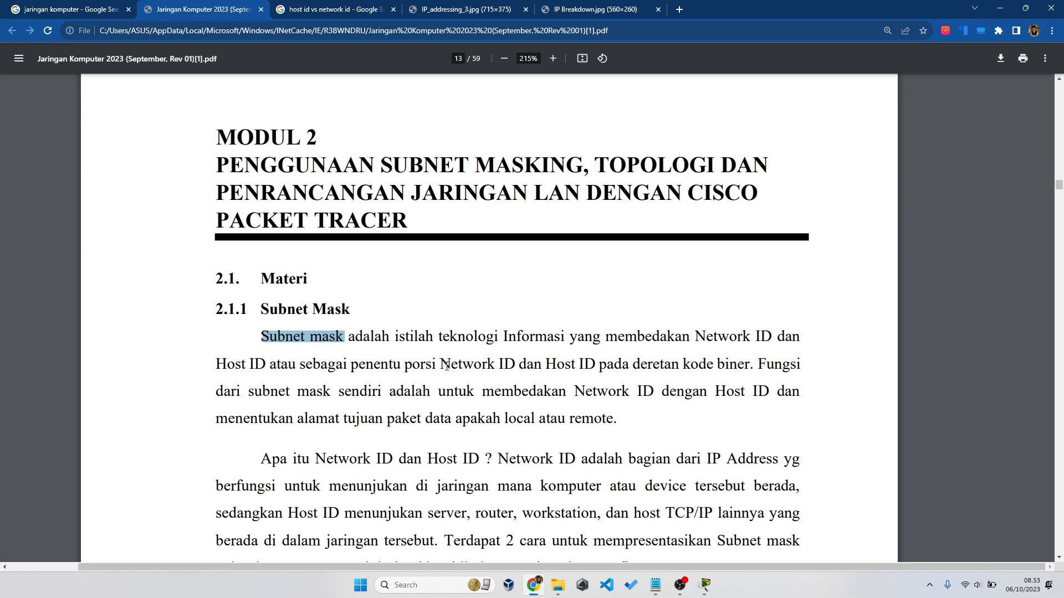
pyautogui.moveTo(440, 364); pyautogui.dragTo(596, 364)
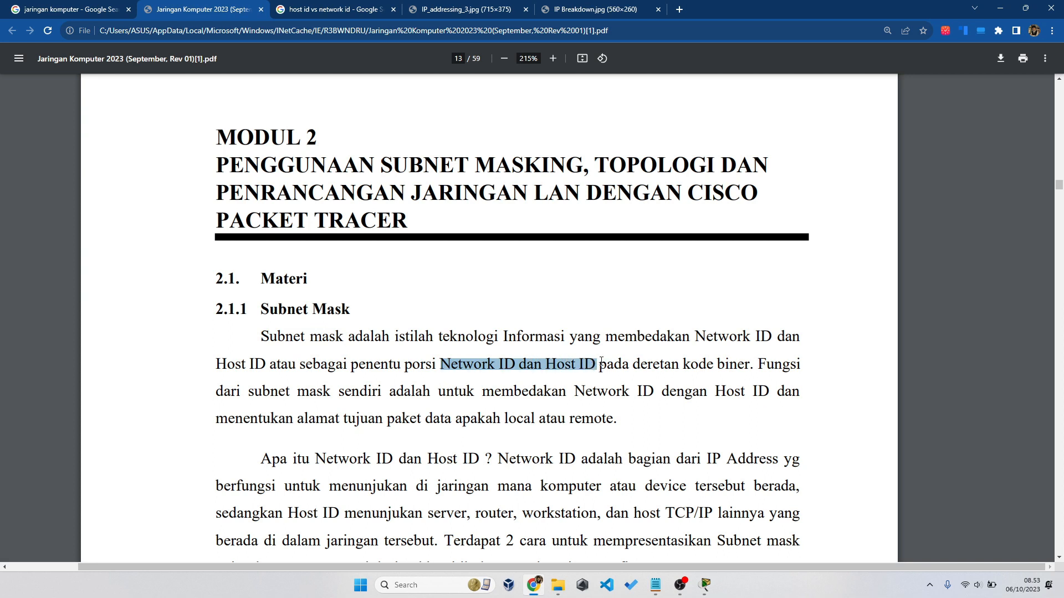
pyautogui.click(582, 8)
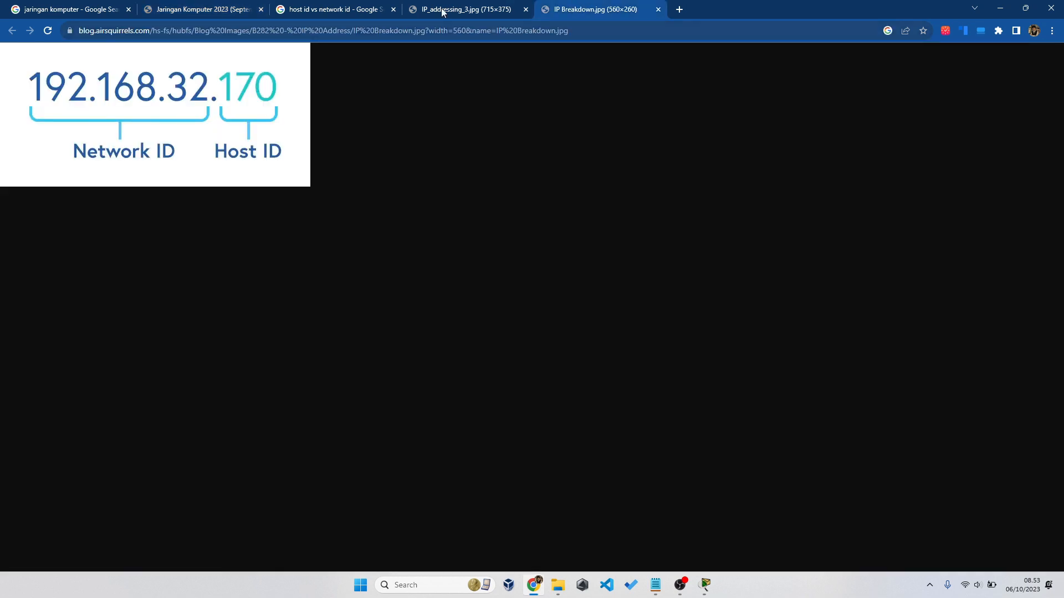
pyautogui.click(473, 6)
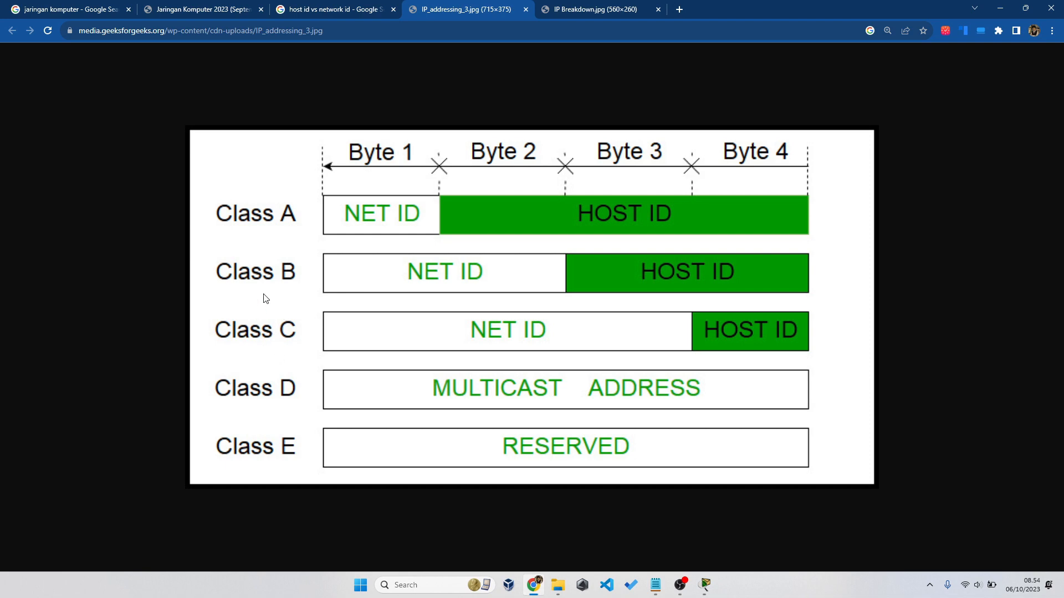
# Step: Examine the module's default subnet masks, highlighting the Kelas A network and host bits and the Kelas C entry
pyautogui.click(213, 8)
pyautogui.scroll(-10, 356, 286)
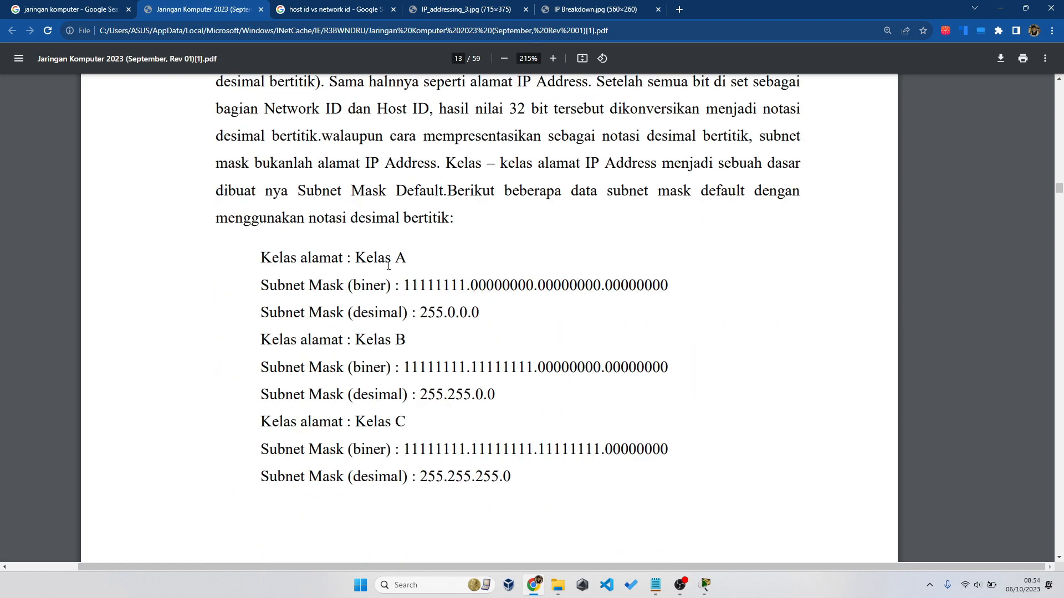
pyautogui.moveTo(356, 256); pyautogui.dragTo(461, 284)
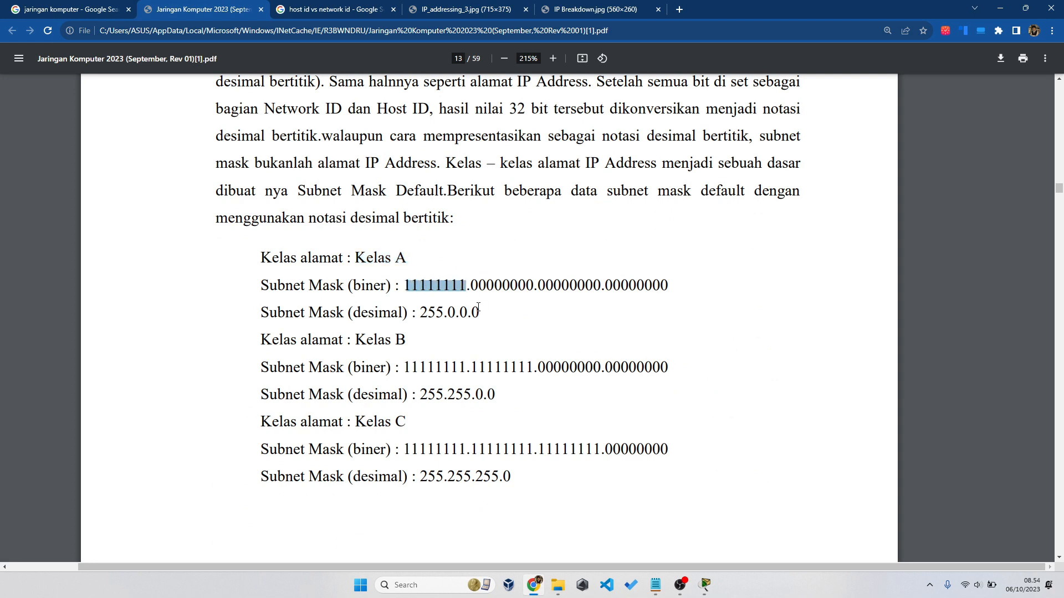
pyautogui.moveTo(471, 285); pyautogui.dragTo(668, 278)
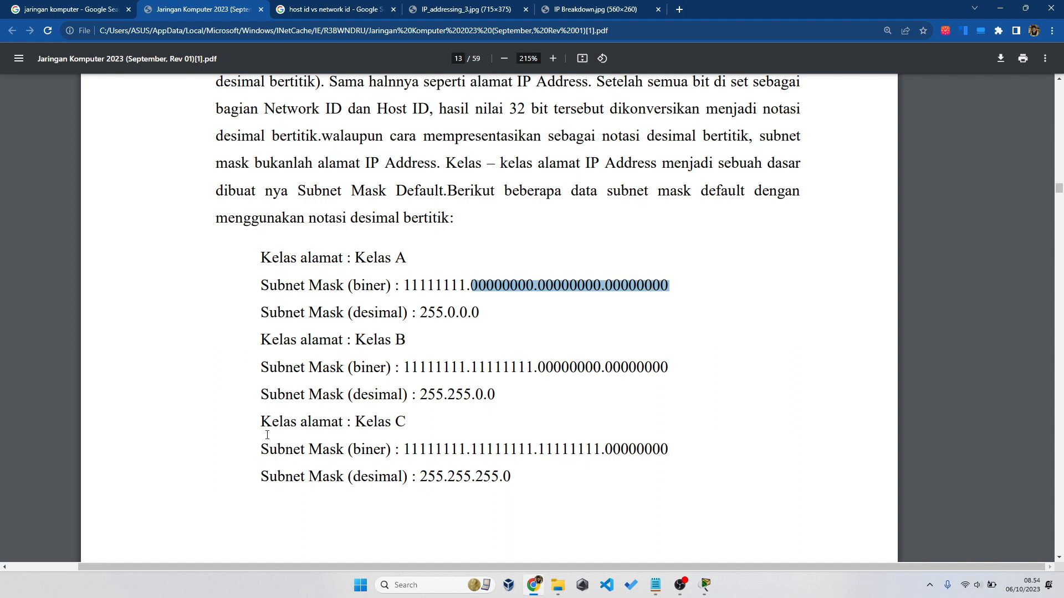
pyautogui.moveTo(261, 422); pyautogui.dragTo(553, 481)
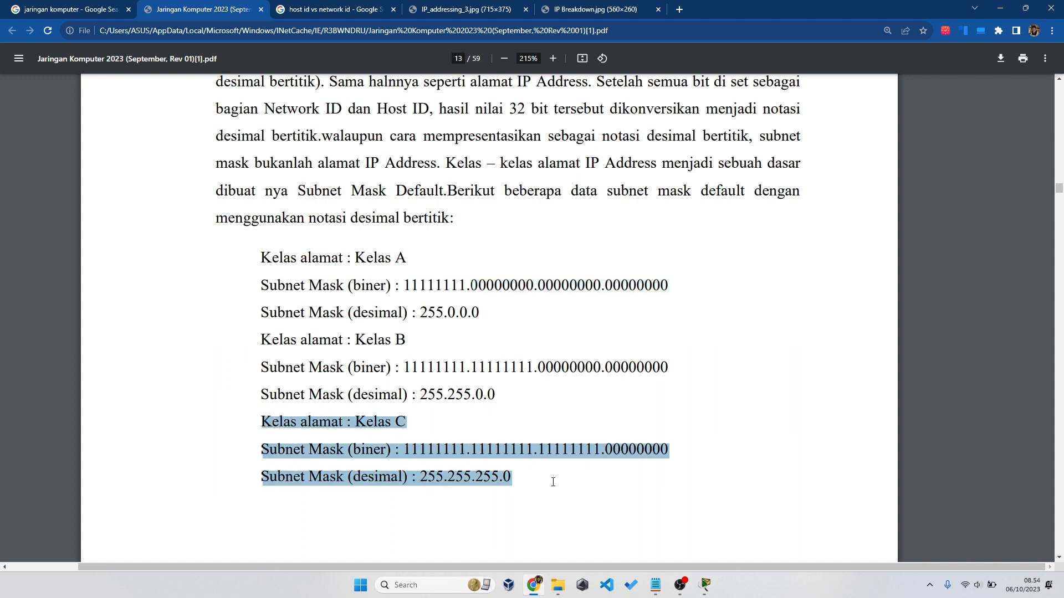
# Step: Write the IP address from the IP Breakdown image, 192.168.32.170, in a blank Notepad note
pyautogui.click(655, 585)
pyautogui.click(595, 10)
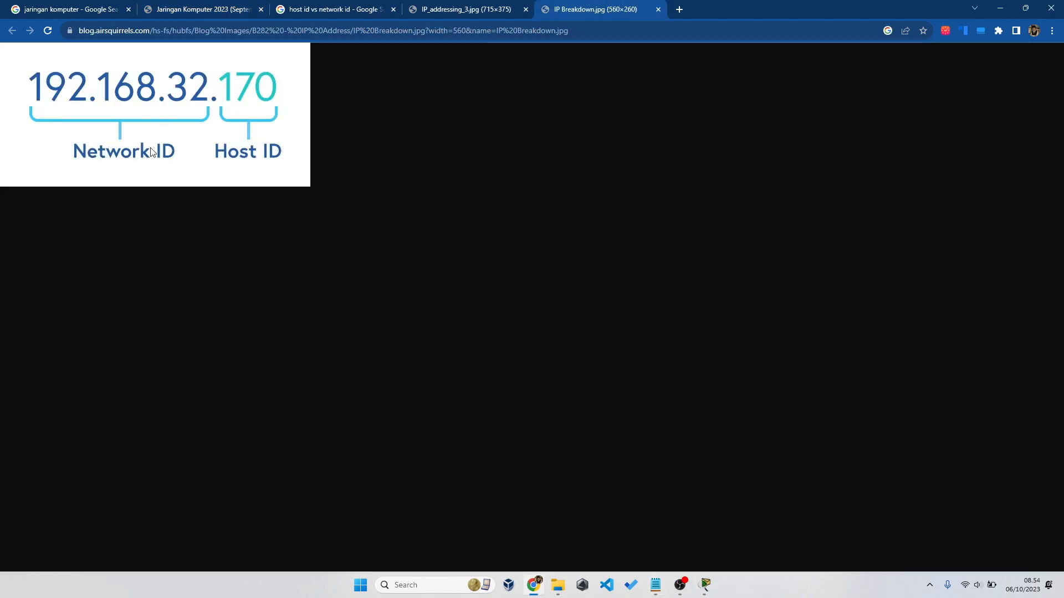
pyautogui.click(656, 585)
pyautogui.write('192.168')
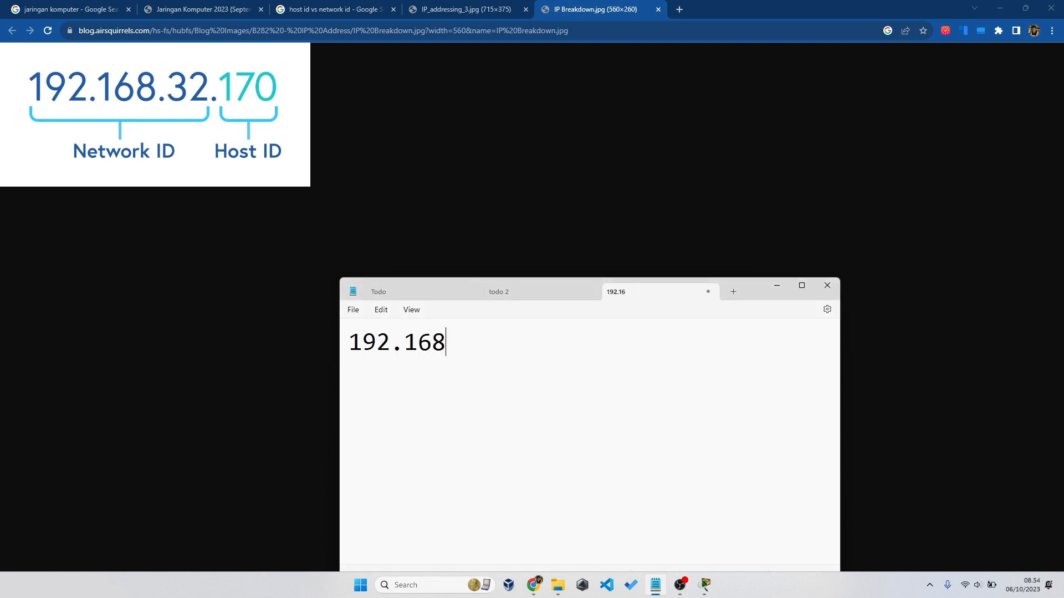
pyautogui.write('.32.170')
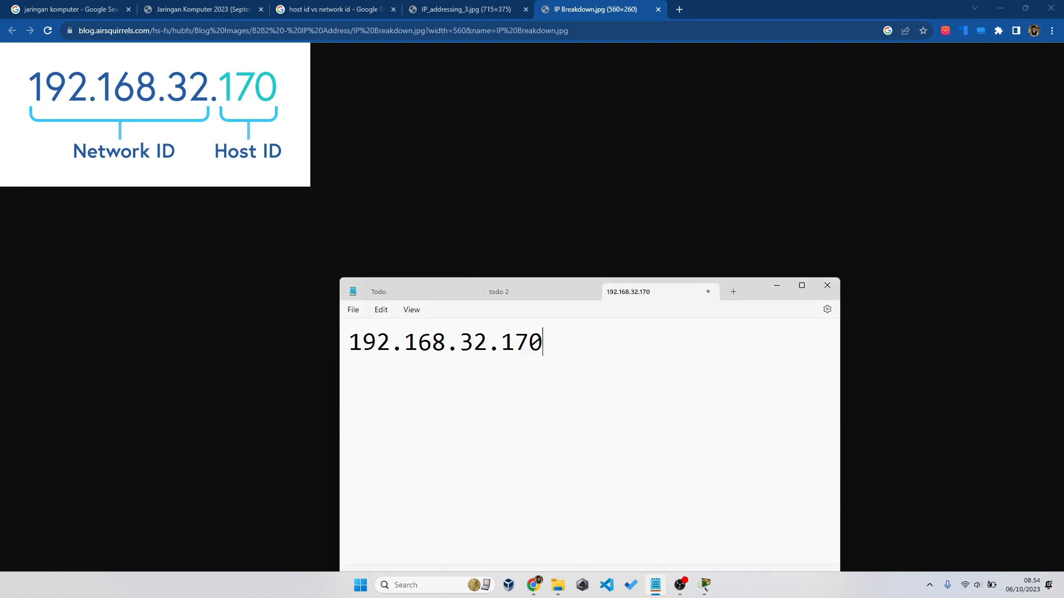
# Step: Check the Kelas C entry in the PDF and add its mask 255.255.255.0 on a second line of the Notepad note
pyautogui.click(156, 7)
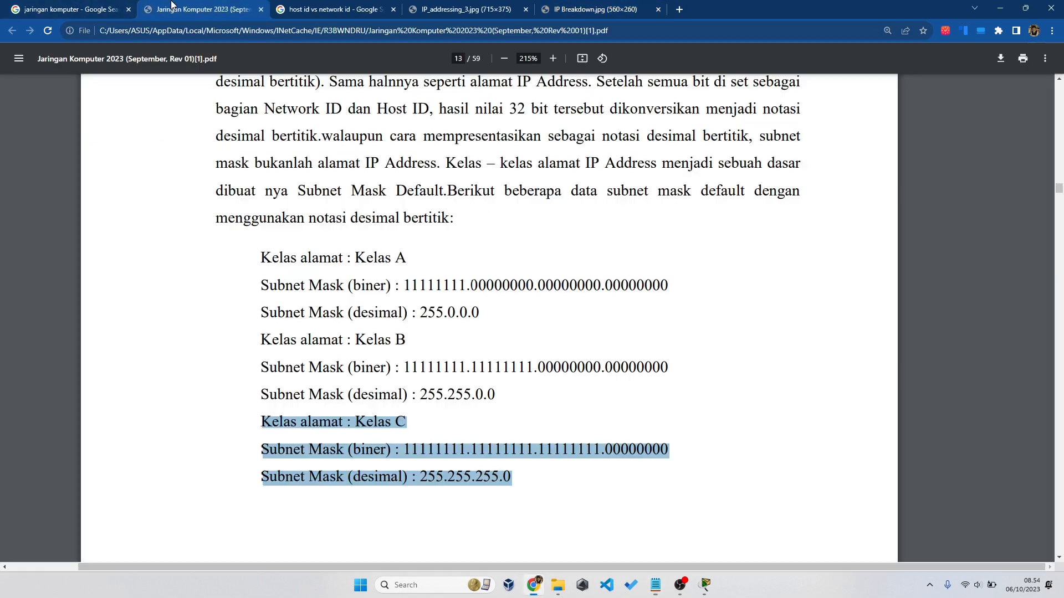
pyautogui.hotkey('alt', 'Tab')
pyautogui.moveTo(754, 287); pyautogui.dragTo(792, 205)
pyautogui.press('Return')
pyautogui.write('255')
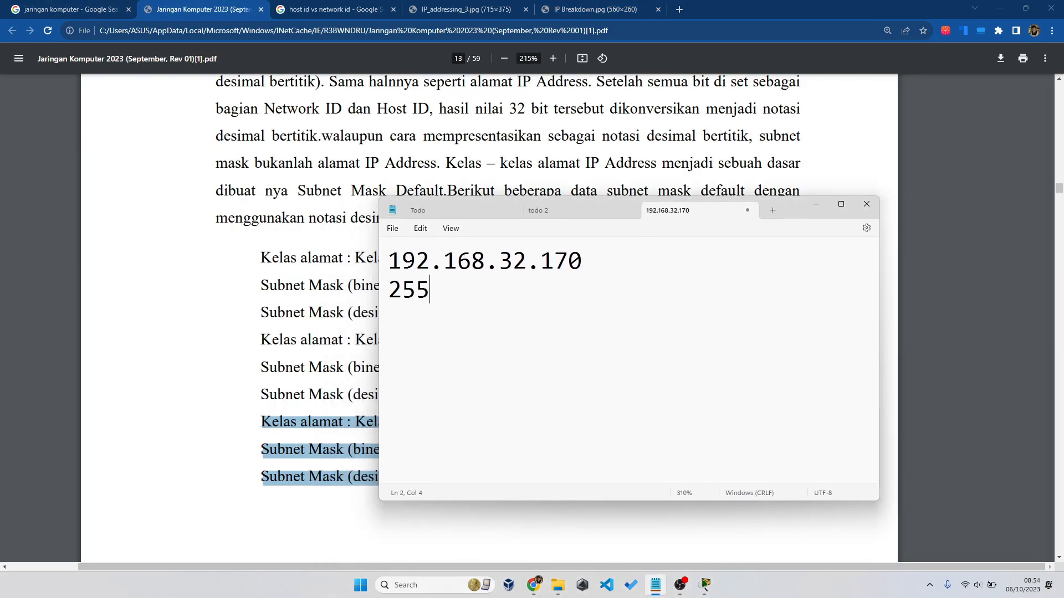
pyautogui.write('.255.255.0')
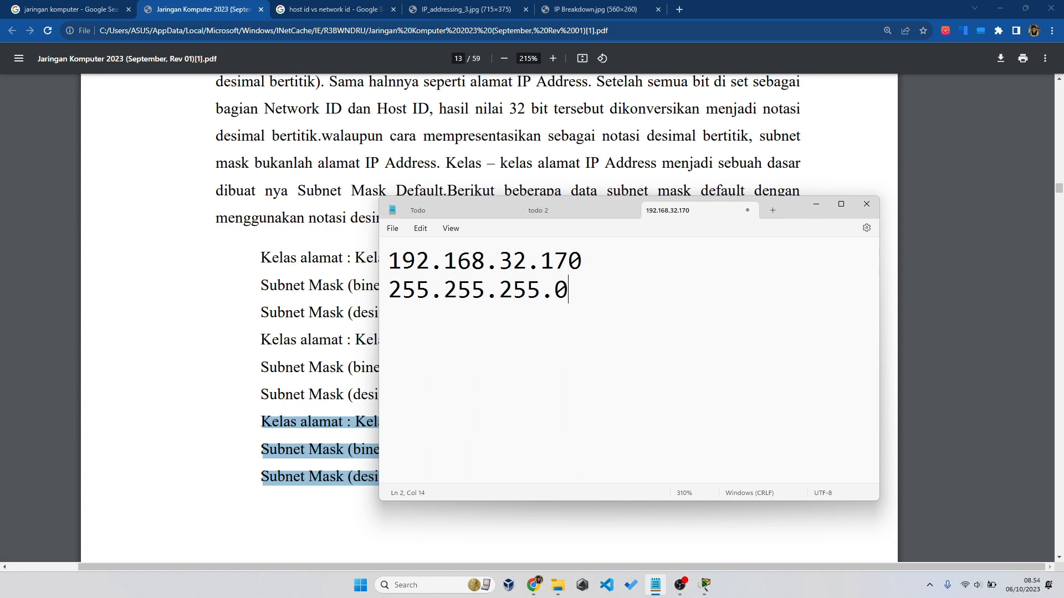
# Step: Label the note's first line "Ip Adress :" in front of the IP address
pyautogui.press('Up')
pyautogui.press('Left')
pyautogui.press('Left')
pyautogui.press('Left')
pyautogui.press('Left')
pyautogui.press('Left')
pyautogui.press('Left')
pyautogui.press('Left')
pyautogui.press('Left')
pyautogui.press('Left')
pyautogui.press('Left')
pyautogui.press('Left')
pyautogui.press('Left')
pyautogui.press('Left')
pyautogui.write('Ip')
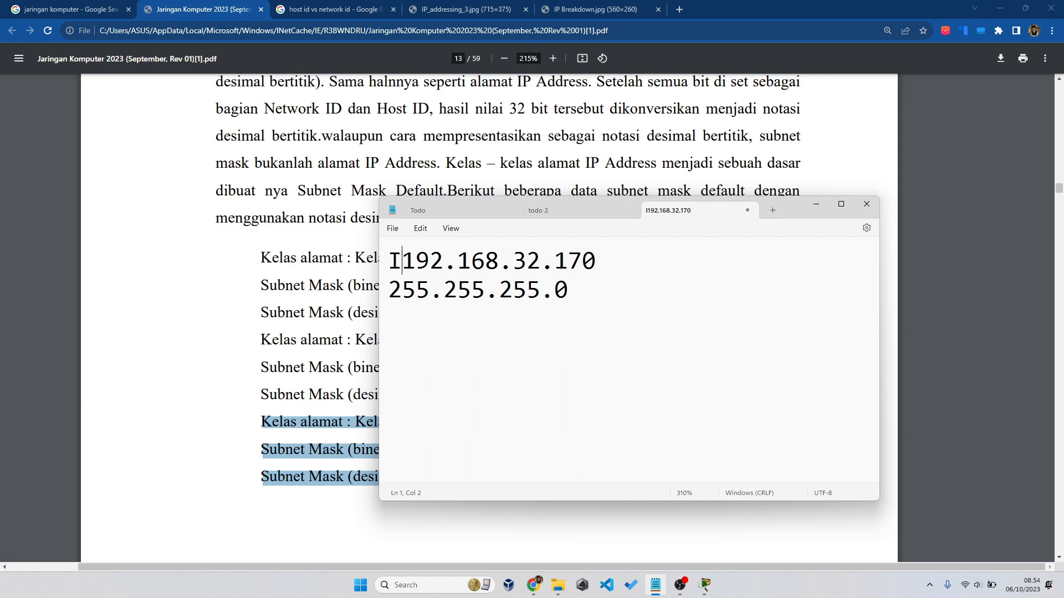
pyautogui.write(':')
pyautogui.press('Left')
pyautogui.press('Left')
pyautogui.write('Adre')
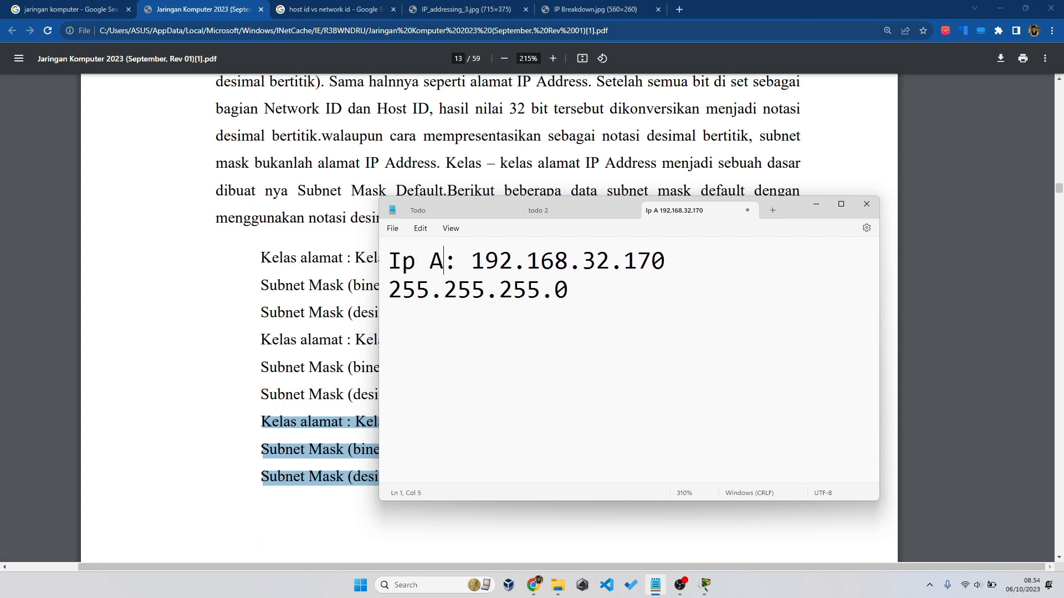
pyautogui.write('ss')
# Step: Label the note's second line "Subnet Mask :" in front of 255.255.255.0
pyautogui.press('Down')
pyautogui.press('Left')
pyautogui.press('Left')
pyautogui.press('Left')
pyautogui.press('Left')
pyautogui.press('Left')
pyautogui.press('Left')
pyautogui.press('Left')
pyautogui.press('Left')
pyautogui.press('Left')
pyautogui.press('Left')
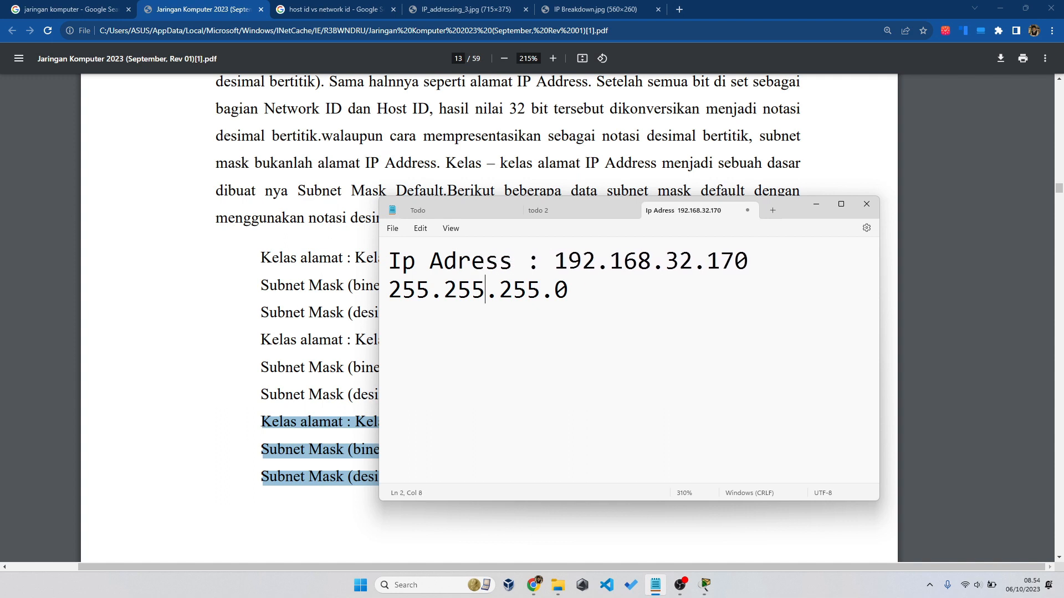
pyautogui.write('Subnet Mask ')
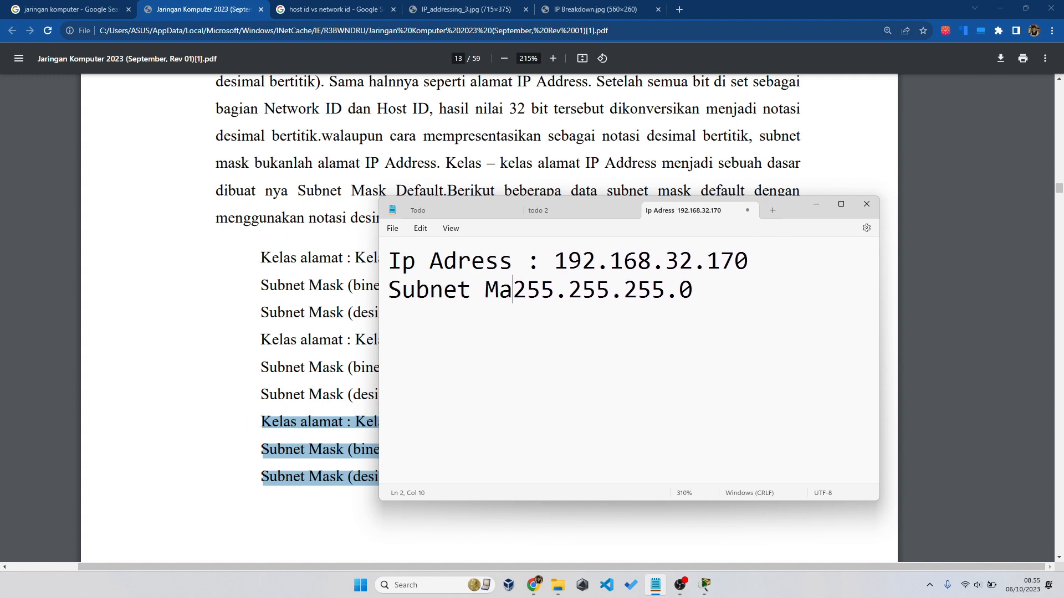
pyautogui.write(':')
# Step: Align the colons of the Ip Adress and Subnet Mask lines with tabs and put a space before the mask value
pyautogui.press('Up')
pyautogui.press('Left')
pyautogui.press('Left')
pyautogui.press('Left')
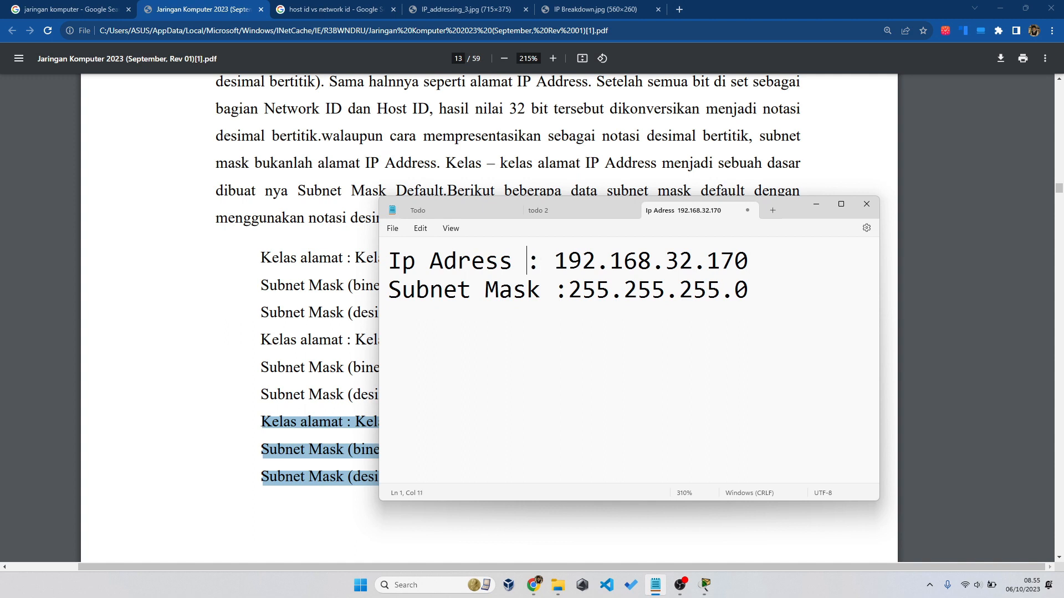
pyautogui.press('Tab')
pyautogui.press('Down')
pyautogui.press('Left')
pyautogui.press('Left')
pyautogui.press('Left')
pyautogui.press('Tab')
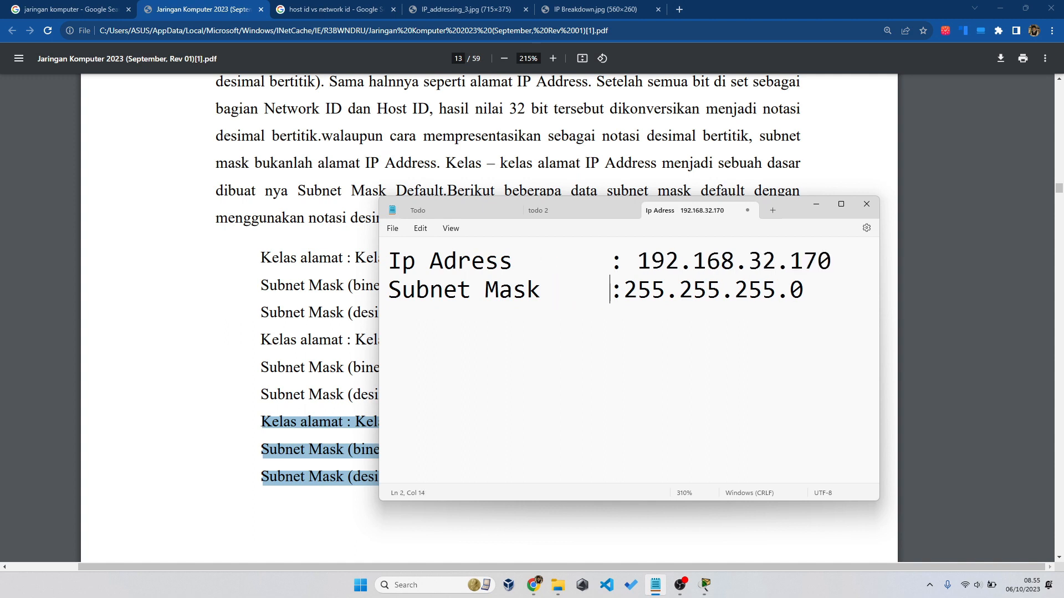
pyautogui.click(642, 284)
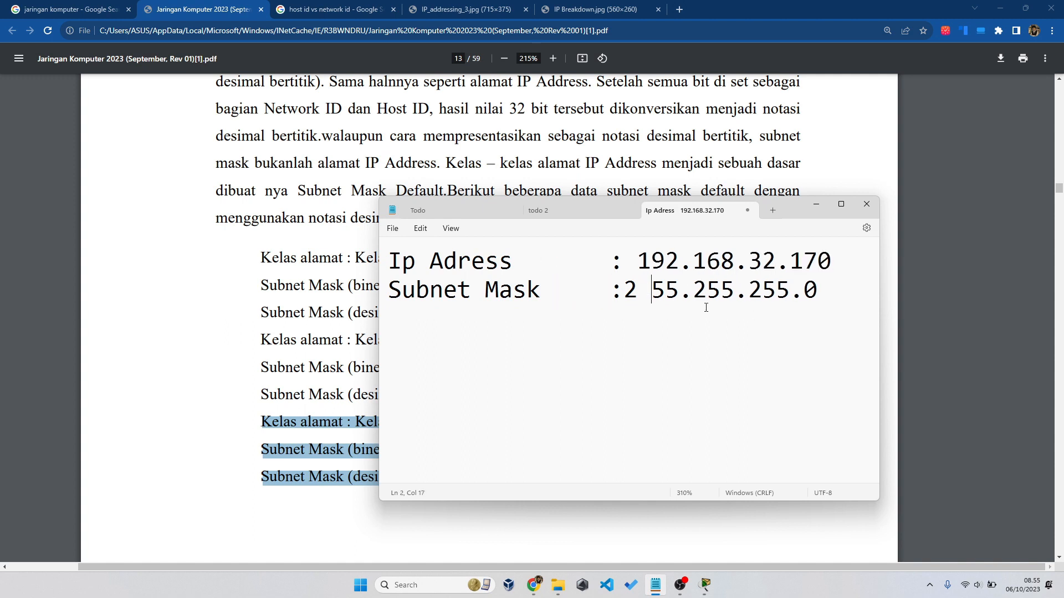
pyautogui.press('BackSpace')
pyautogui.press('Left')
pyautogui.press('Right')
# Step: Add a third line to the note reading "Prefix : /24", with its colon aligned to the lines above
pyautogui.press('Return')
pyautogui.write('Prefix')
pyautogui.press('Tab')
pyautogui.press('Tab')
pyautogui.write(':')
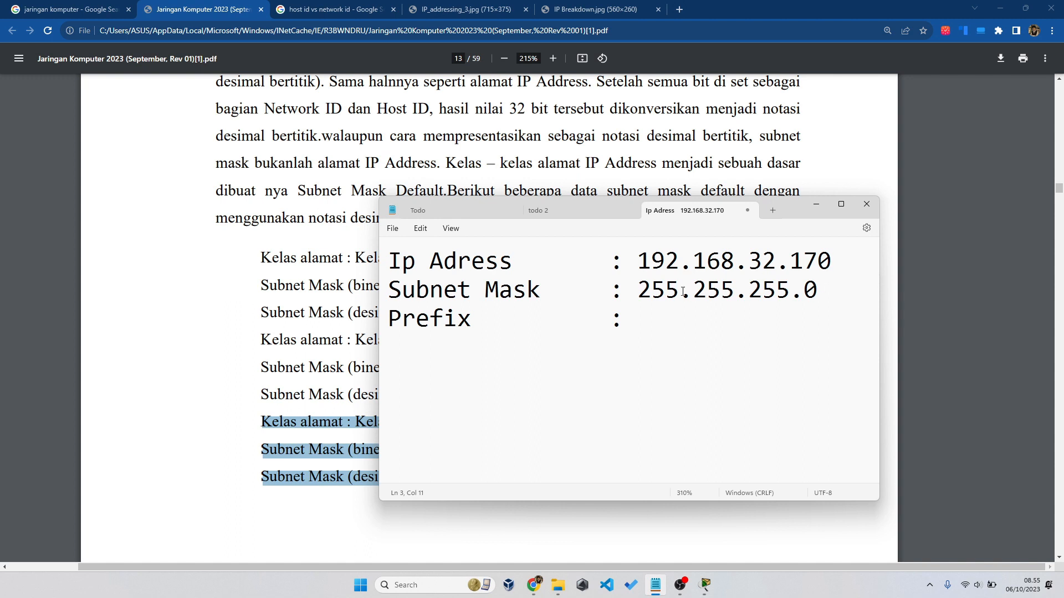
pyautogui.moveTo(638, 290); pyautogui.dragTo(818, 292)
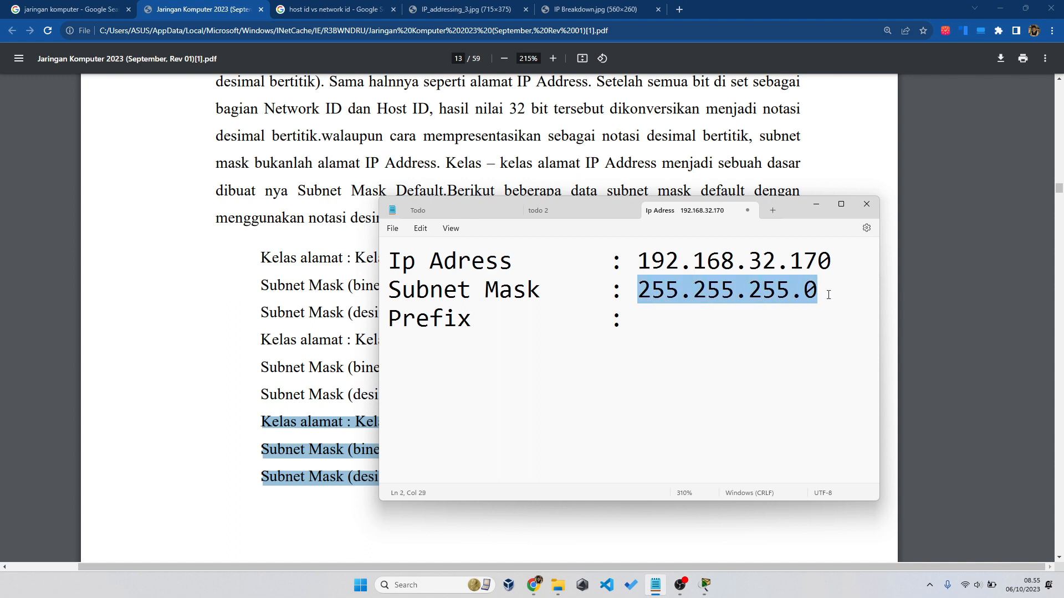
pyautogui.click(755, 324)
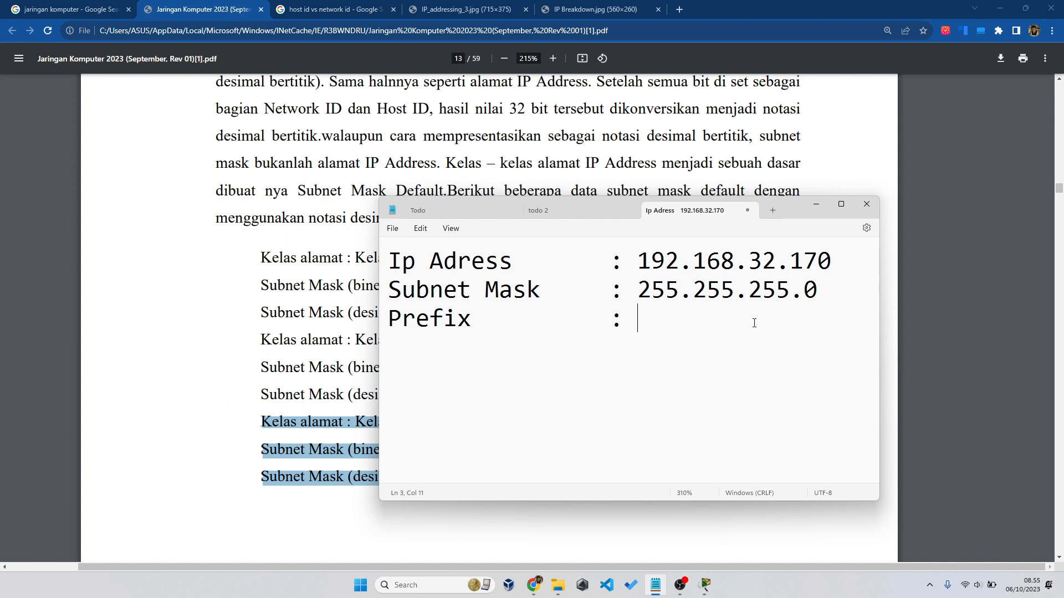
pyautogui.write('/24')
pyautogui.moveTo(743, 316); pyautogui.dragTo(642, 322)
pyautogui.click(681, 319)
# Step: Switch to Chrome and search Google for "subnet table" in a new tab
pyautogui.click(682, 9)
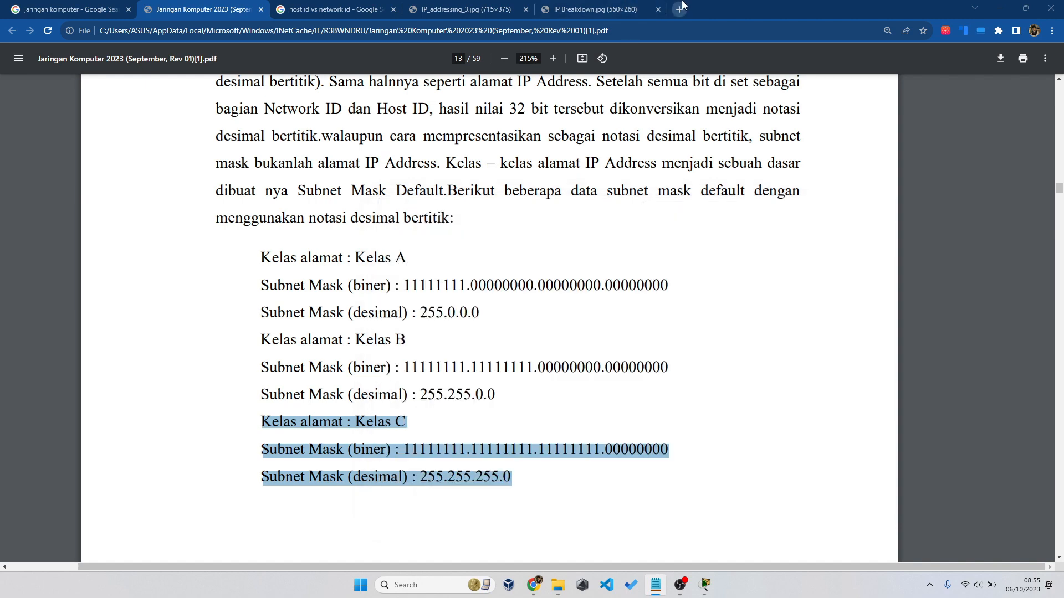
pyautogui.write('ta')
pyautogui.press('BackSpace')
pyautogui.press('BackSpace')
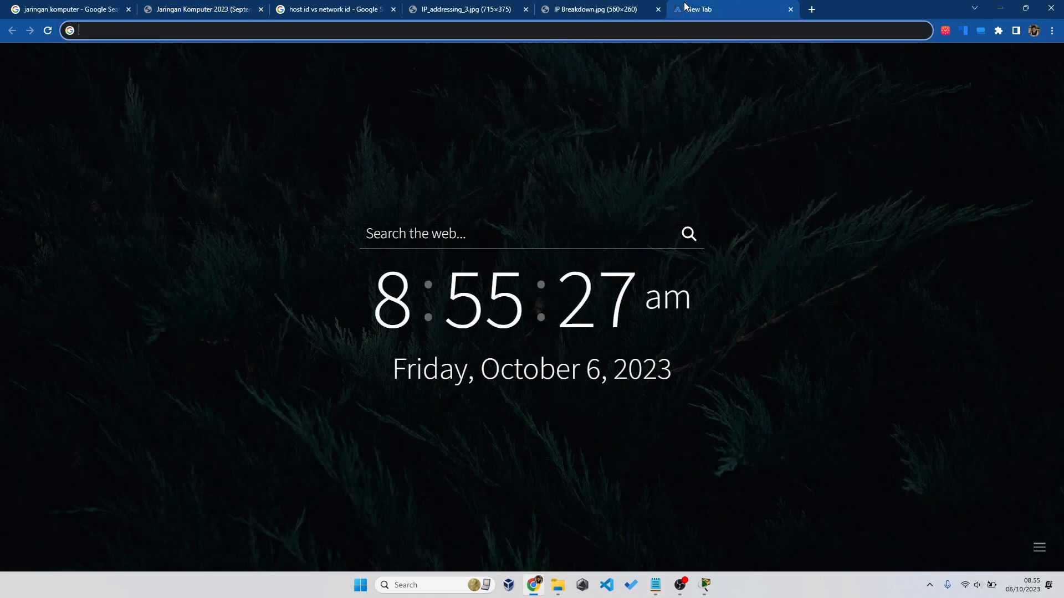
pyautogui.write('subnet')
pyautogui.press('Return')
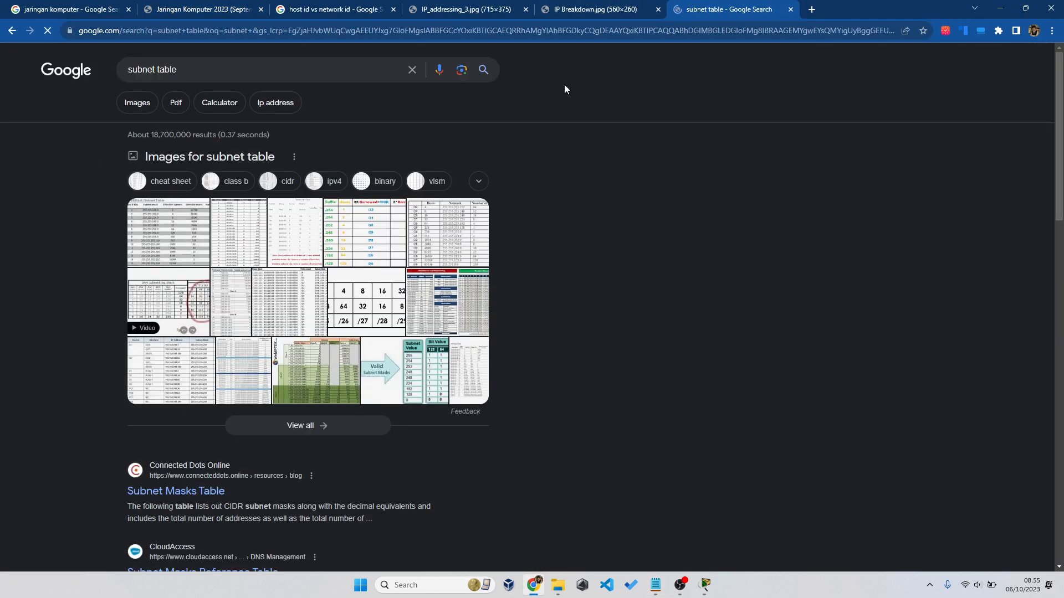
# Step: Open the Techopedia Class B Host/Subnet Table from the image results in its own tab and enlarge it
pyautogui.click(137, 106)
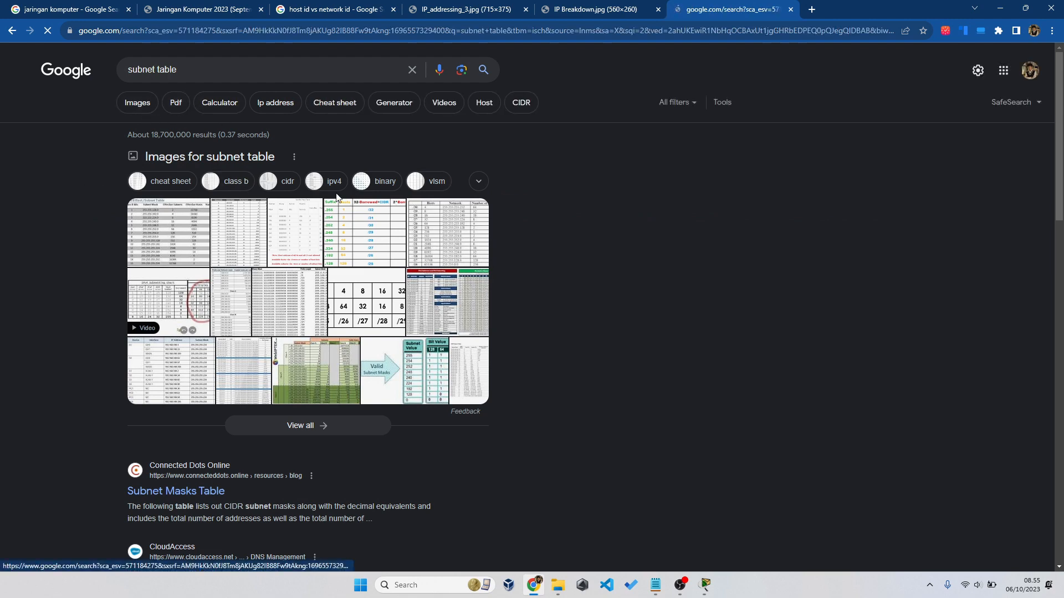
pyautogui.click(428, 230)
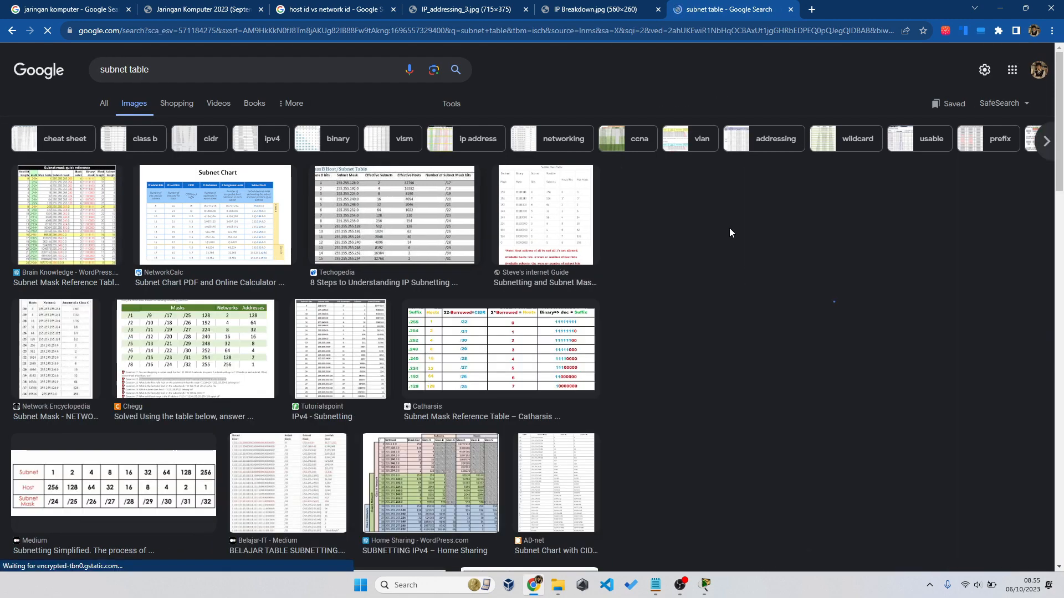
pyautogui.rightClick(809, 197)
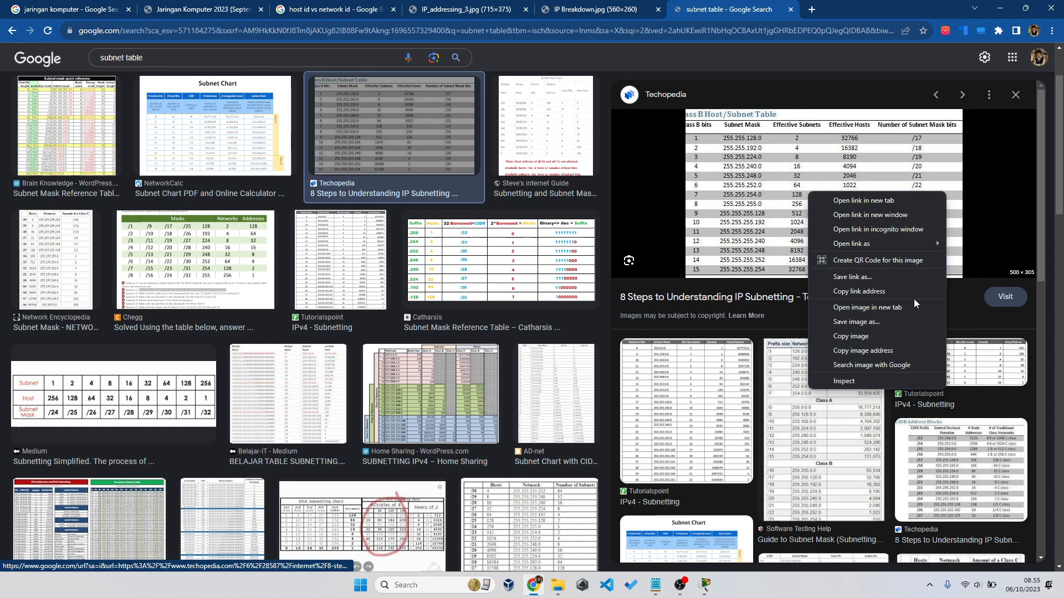
pyautogui.click(882, 310)
pyautogui.moveTo(790, 5); pyautogui.dragTo(720, 8)
pyautogui.keyDown('ctrl'); pyautogui.scroll(6, 513, 305); pyautogui.keyUp('ctrl')
pyautogui.keyDown('ctrl'); pyautogui.scroll(1, 513, 305); pyautogui.keyUp('ctrl')
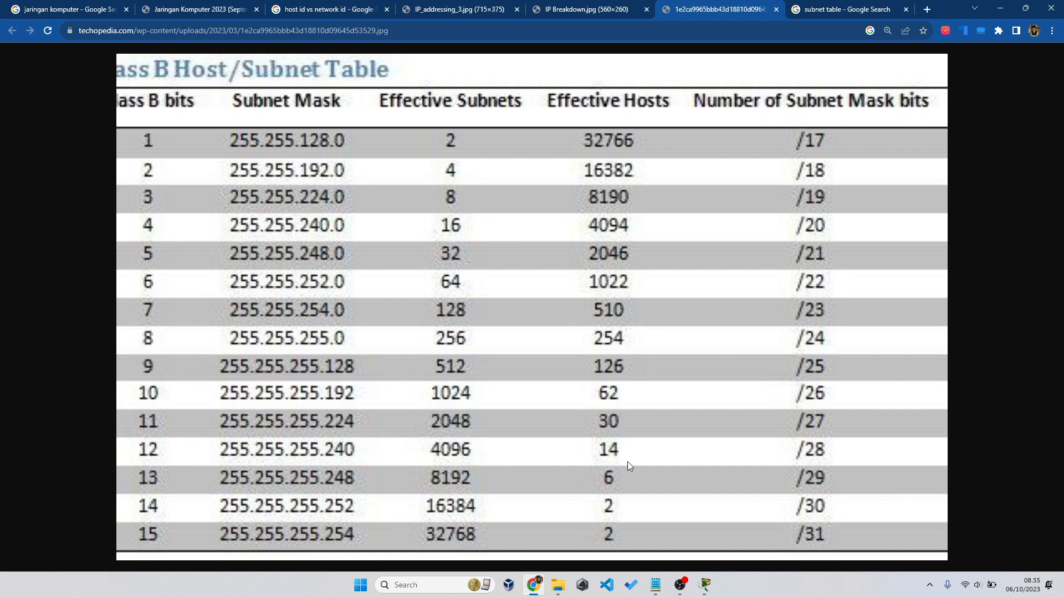
# Step: Switch to the Notepad note, highlight the subnet mask value and the /24 prefix, and compare them with the subnet table in Chrome
pyautogui.click(194, 9)
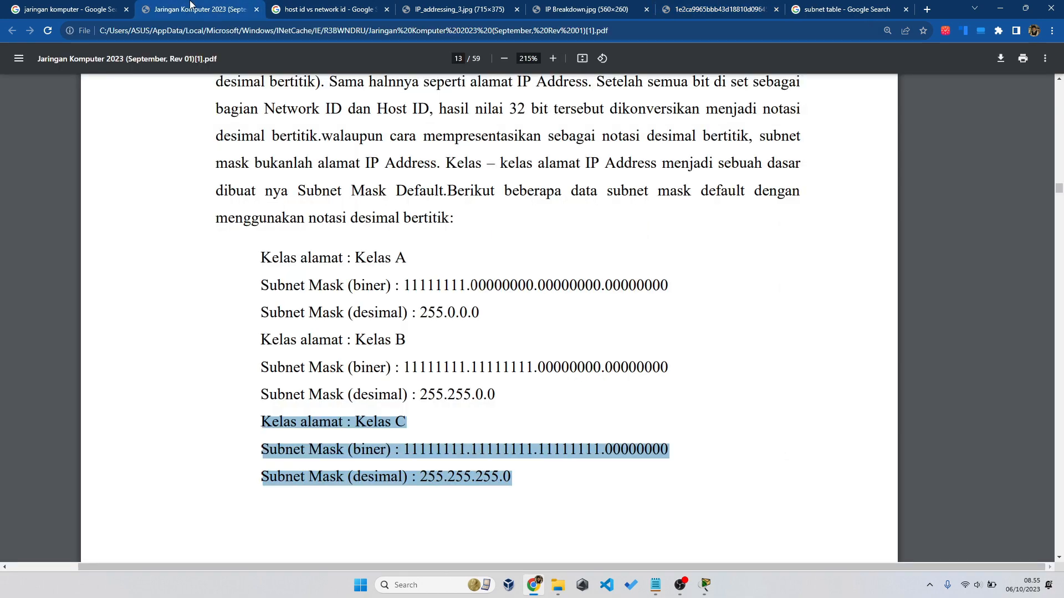
pyautogui.click(658, 586)
pyautogui.click(697, 318)
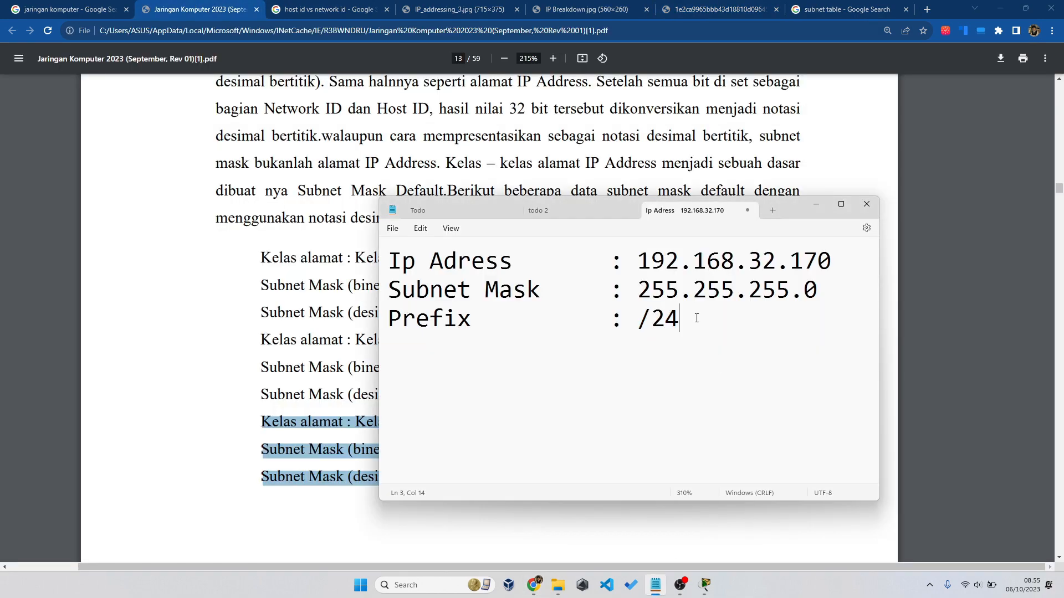
pyautogui.moveTo(643, 288); pyautogui.dragTo(816, 296)
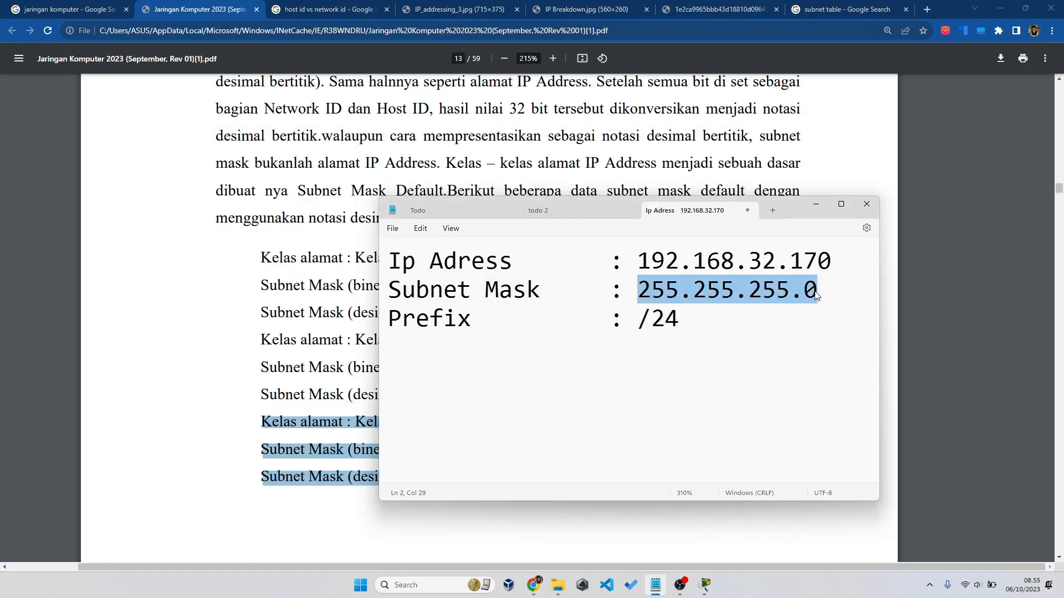
pyautogui.click(719, 318)
pyautogui.hotkey('shift', 'Left')
pyautogui.hotkey('shift', 'Left')
pyautogui.hotkey('shift', 'Left')
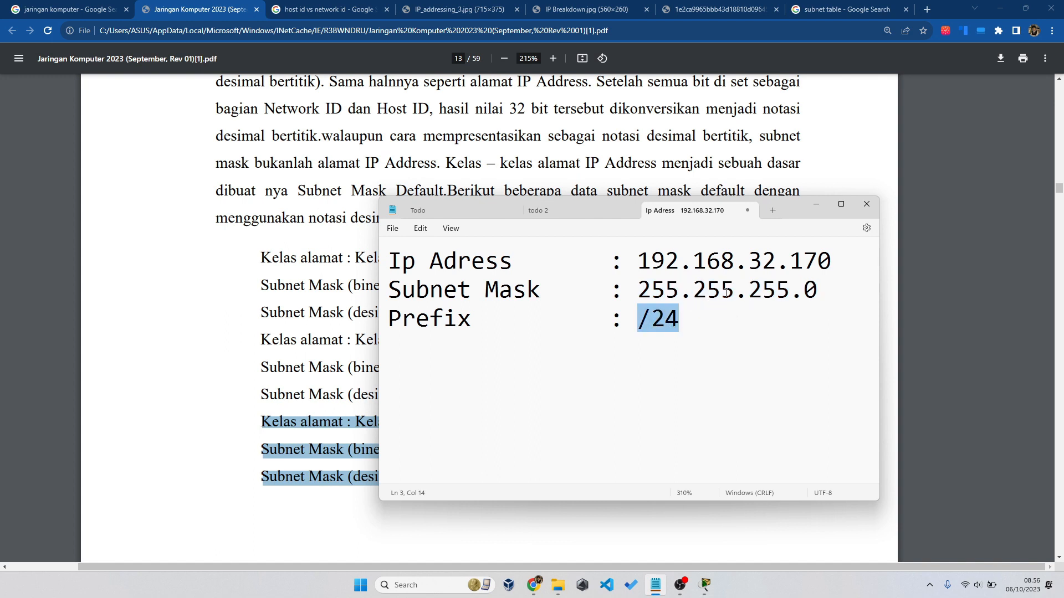
pyautogui.click(815, 9)
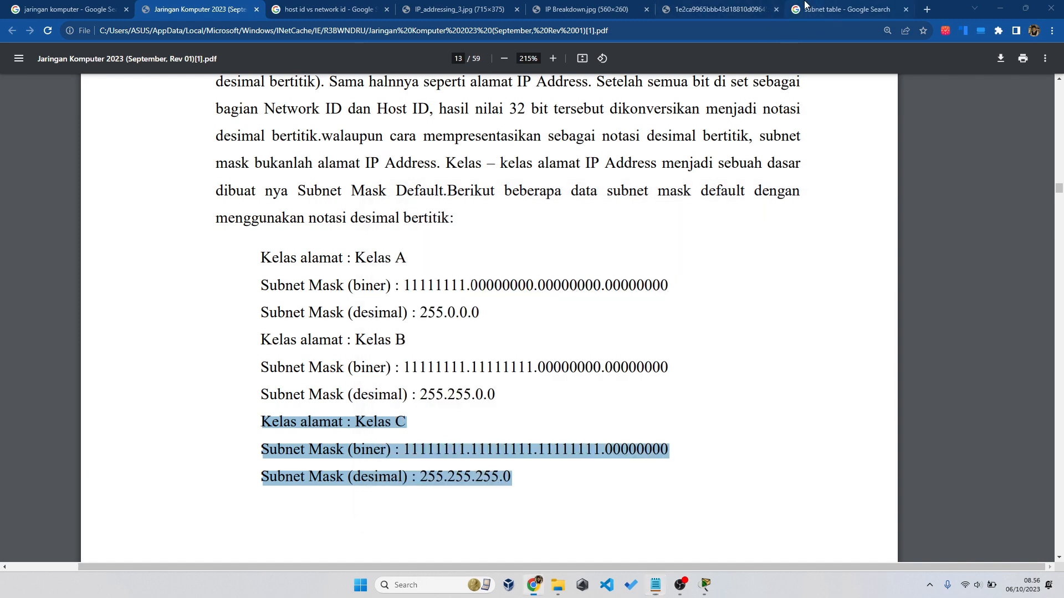
pyautogui.click(714, 10)
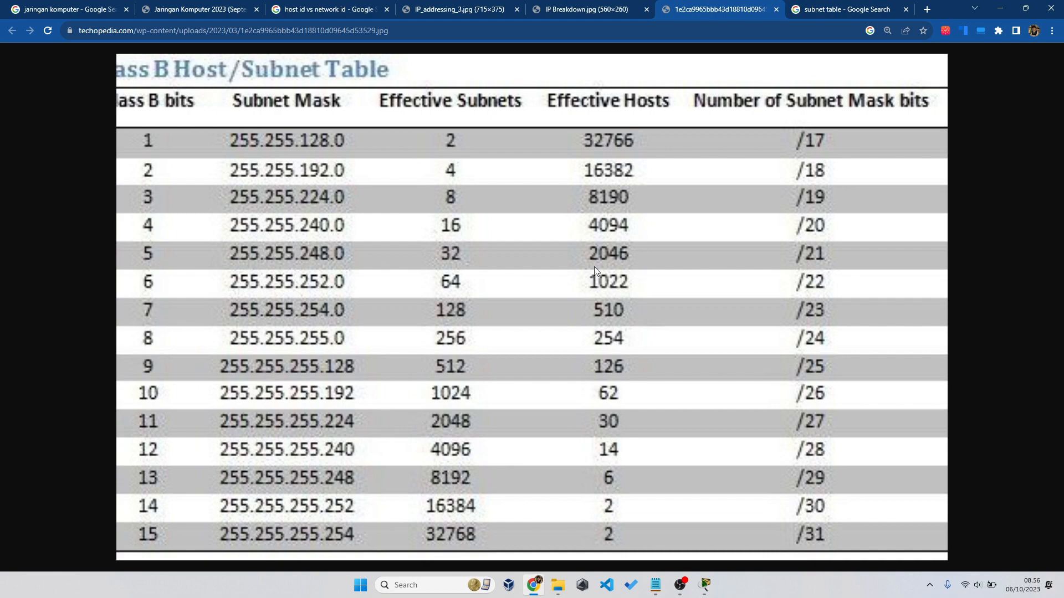
# Step: Change the last octet of the note's subnet mask to 128, checking the value against the subnet table
pyautogui.click(195, 7)
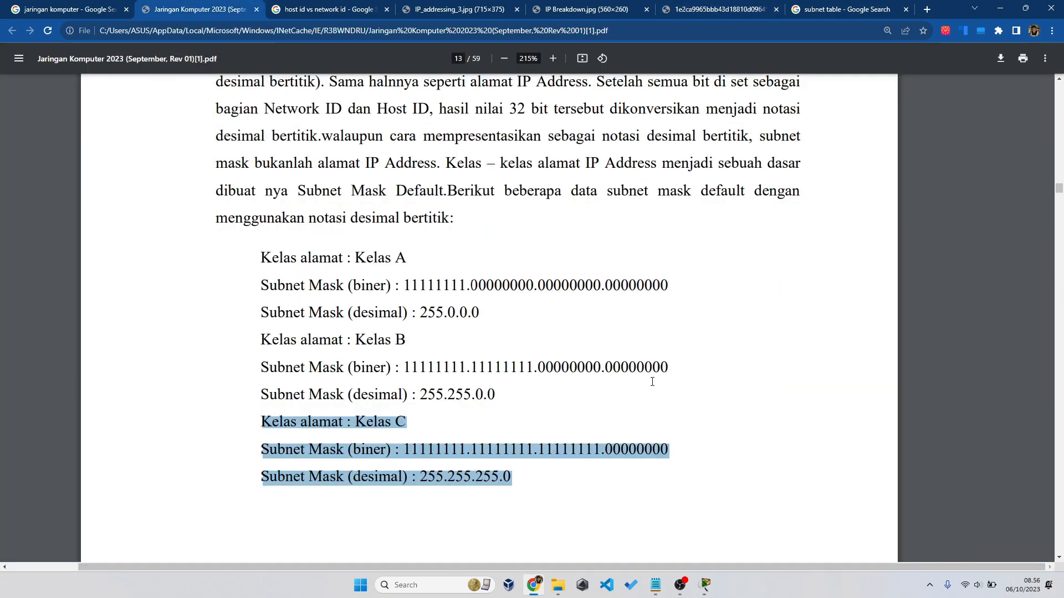
pyautogui.hotkey('alt', 'Tab')
pyautogui.moveTo(822, 291); pyautogui.dragTo(807, 292)
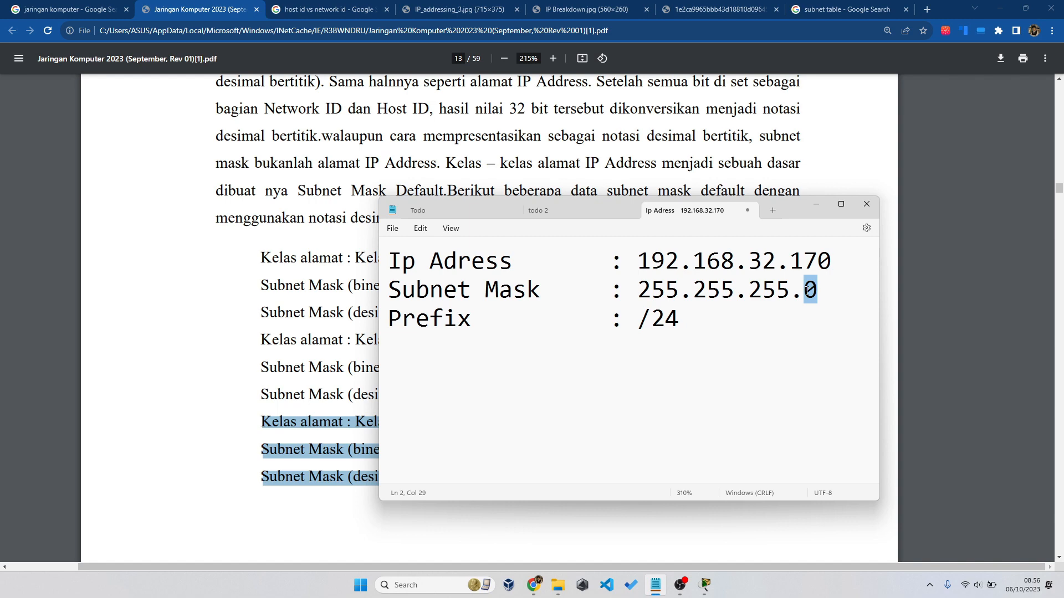
pyautogui.write('12')
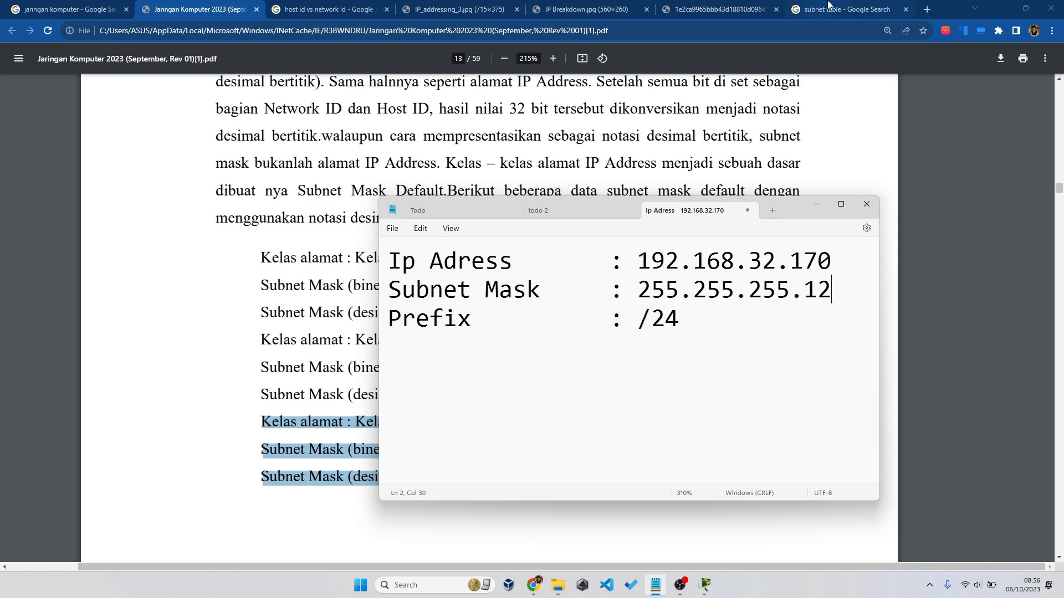
pyautogui.click(816, 4)
pyautogui.click(743, 6)
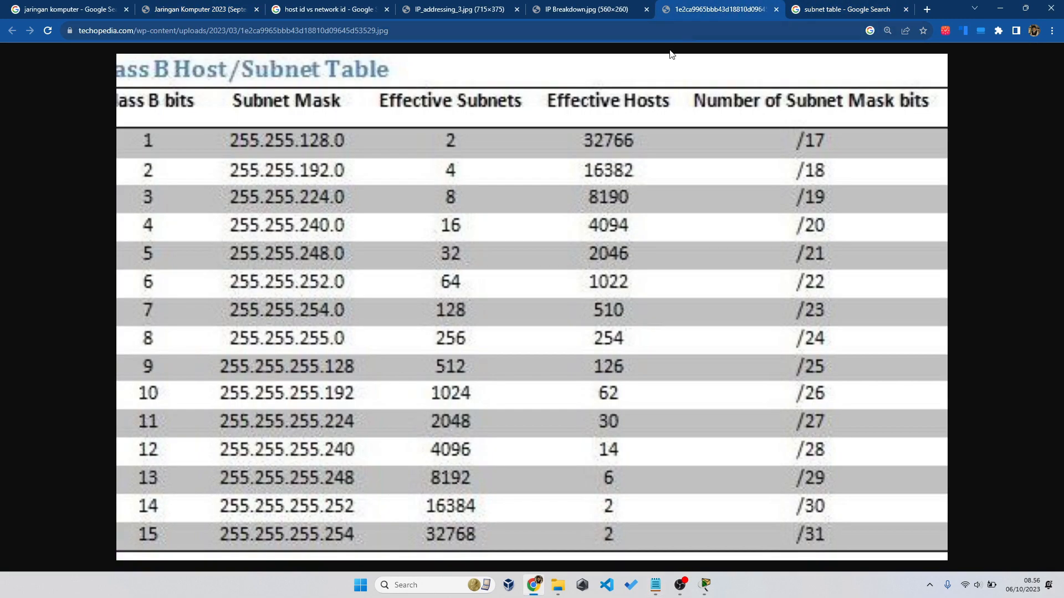
pyautogui.click(240, 4)
pyautogui.hotkey('alt', 'Tab')
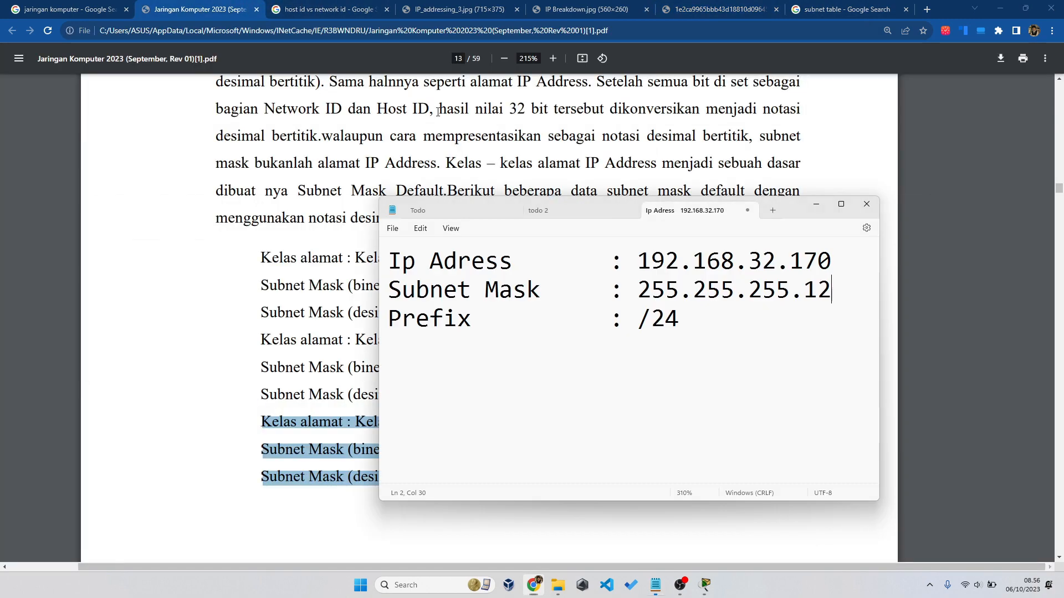
pyautogui.write('8')
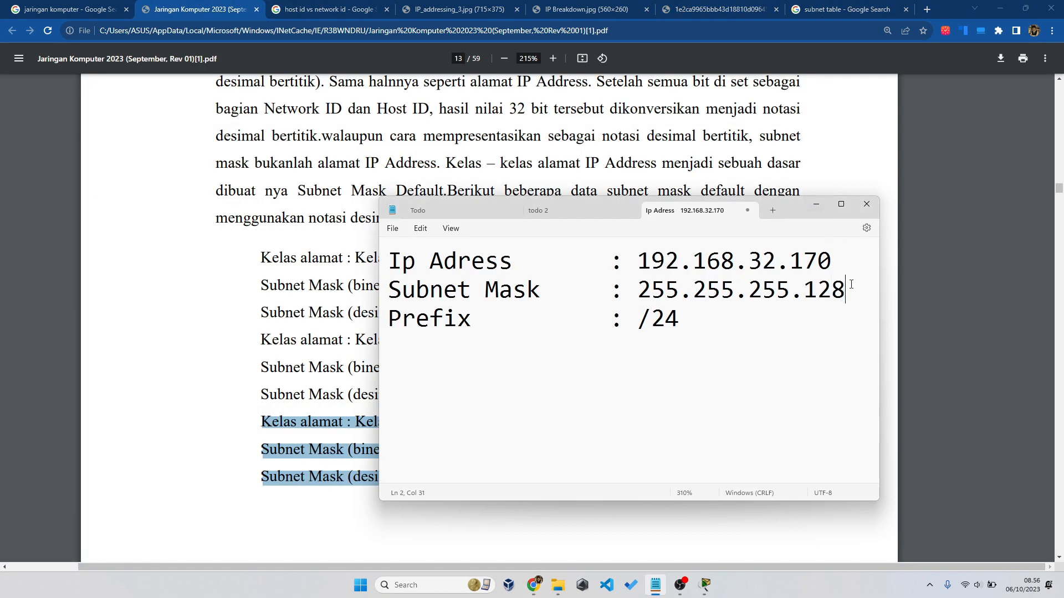
# Step: Highlight the mask's last octet and try changing the note's prefix to /25
pyautogui.moveTo(851, 284); pyautogui.dragTo(803, 289)
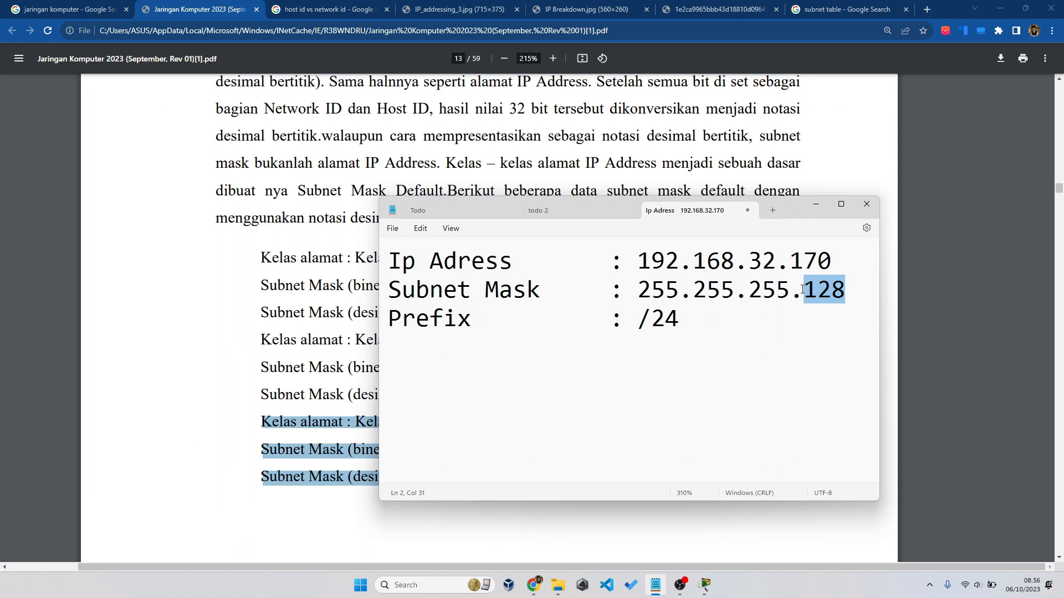
pyautogui.click(723, 318)
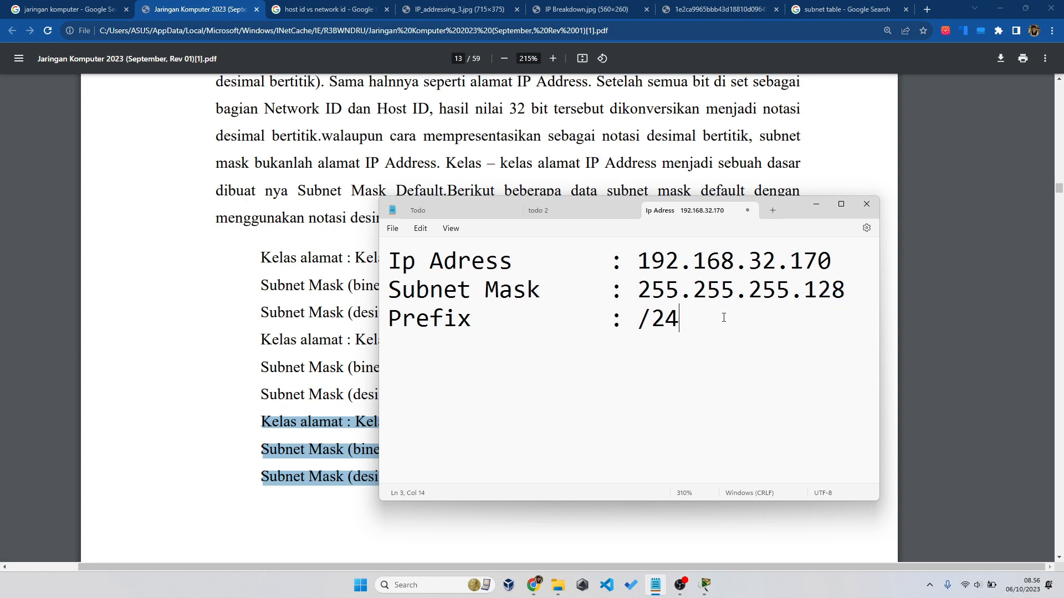
pyautogui.press('BackSpace')
pyautogui.write('5')
pyautogui.press('BackSpace')
# Step: Undo the recent prefix and subnet mask edits in the note
pyautogui.hotkey('ctrl', 'z')
pyautogui.hotkey('ctrl', 'z')
pyautogui.hotkey('ctrl', 'z')
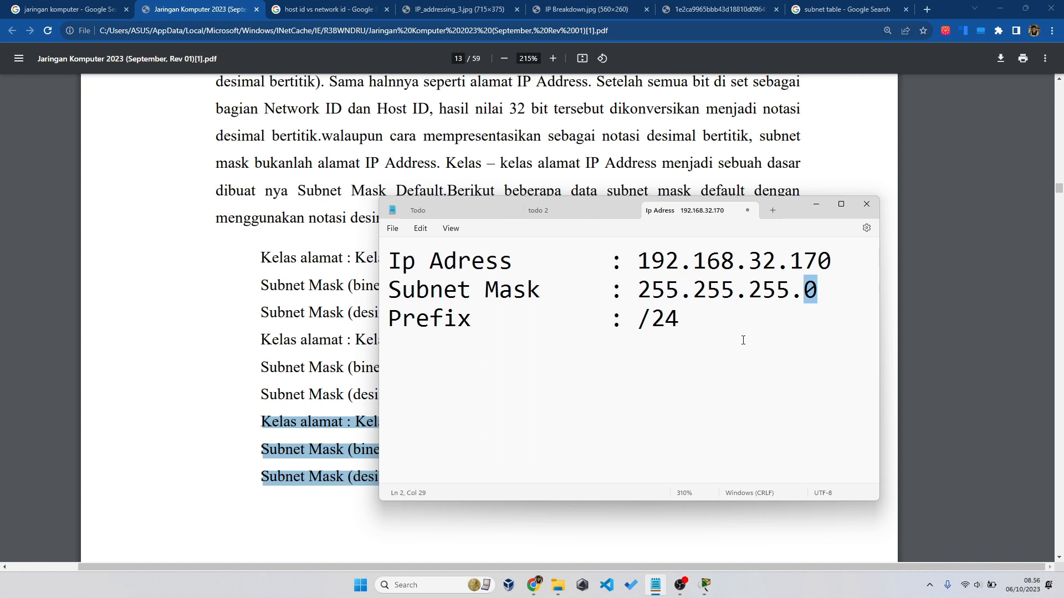
# Step: Highlight the three note lines and capitalize the first label so it reads "IP Adress"
pyautogui.moveTo(679, 320); pyautogui.dragTo(388, 261)
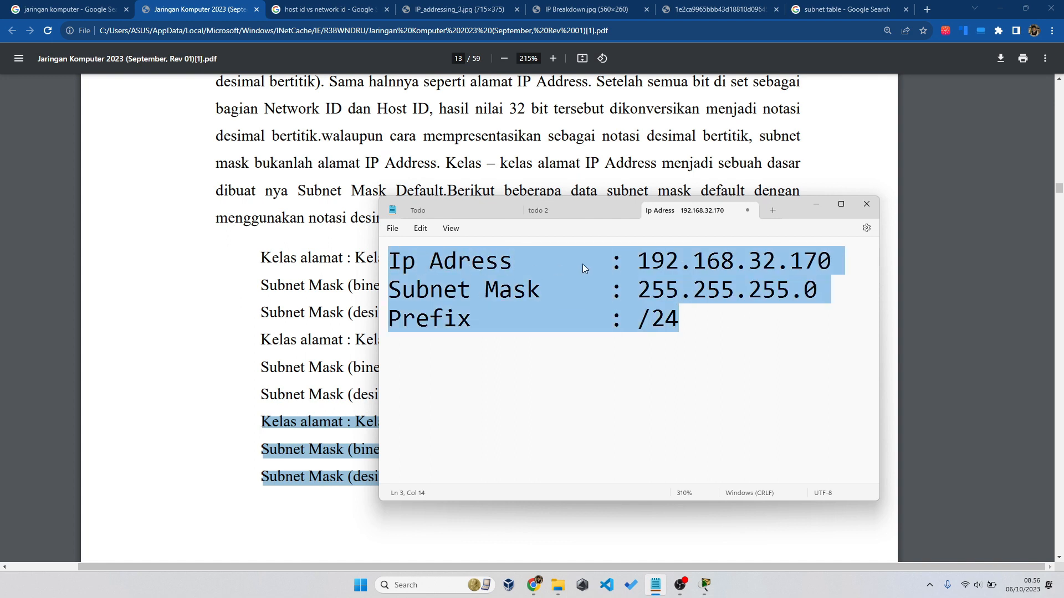
pyautogui.click(418, 260)
pyautogui.press('BackSpace')
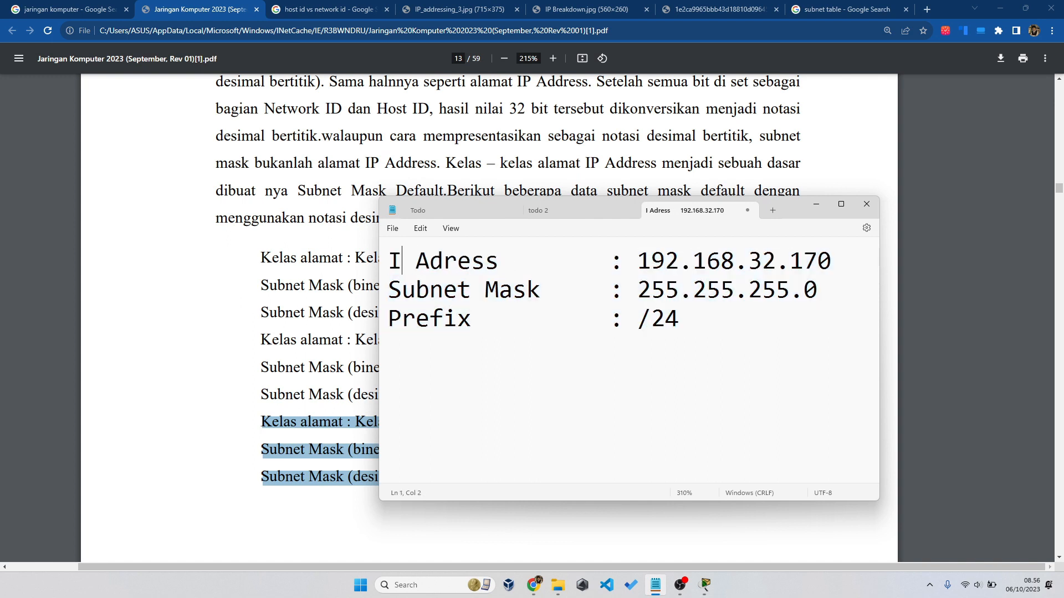
pyautogui.write('P')
# Step: Highlight the IP address value and add the address 192.168.32.171 below the Prefix line, separated by a blank line
pyautogui.moveTo(637, 260); pyautogui.dragTo(847, 260)
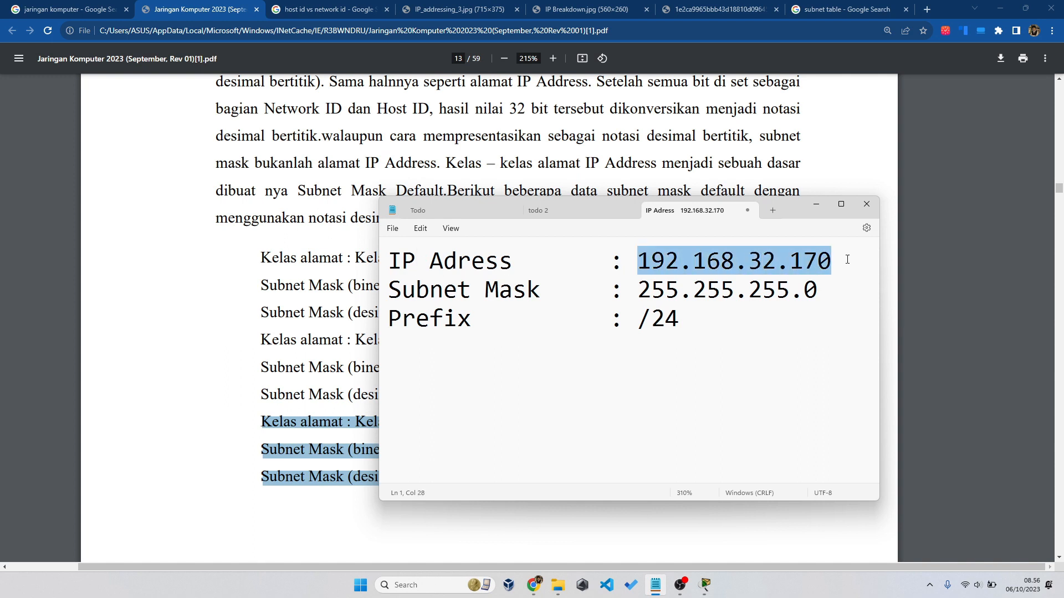
pyautogui.click(791, 318)
pyautogui.press('Return')
pyautogui.write('19')
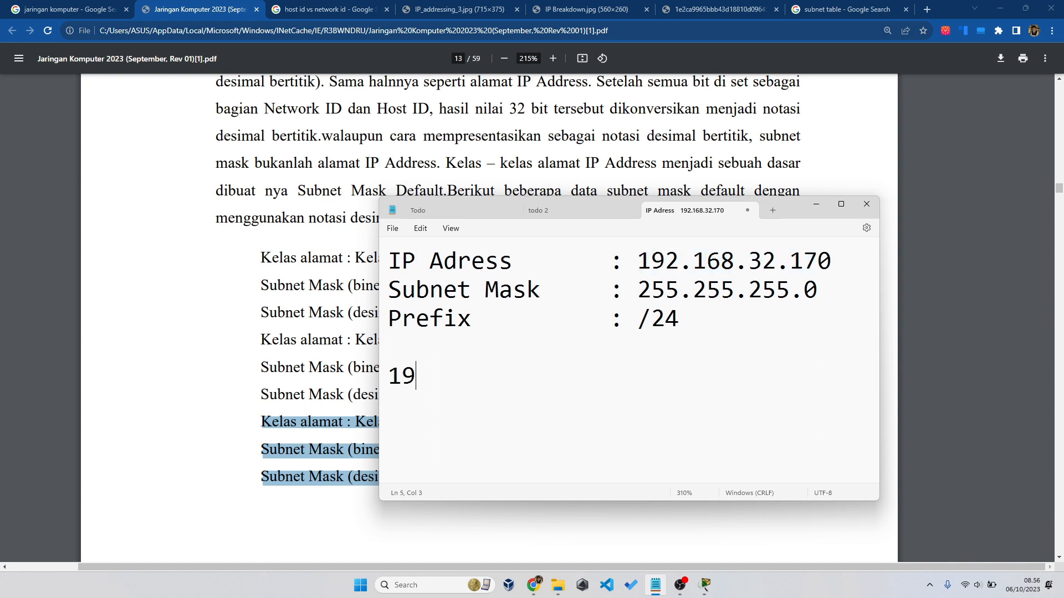
pyautogui.write('2.168.32.171')
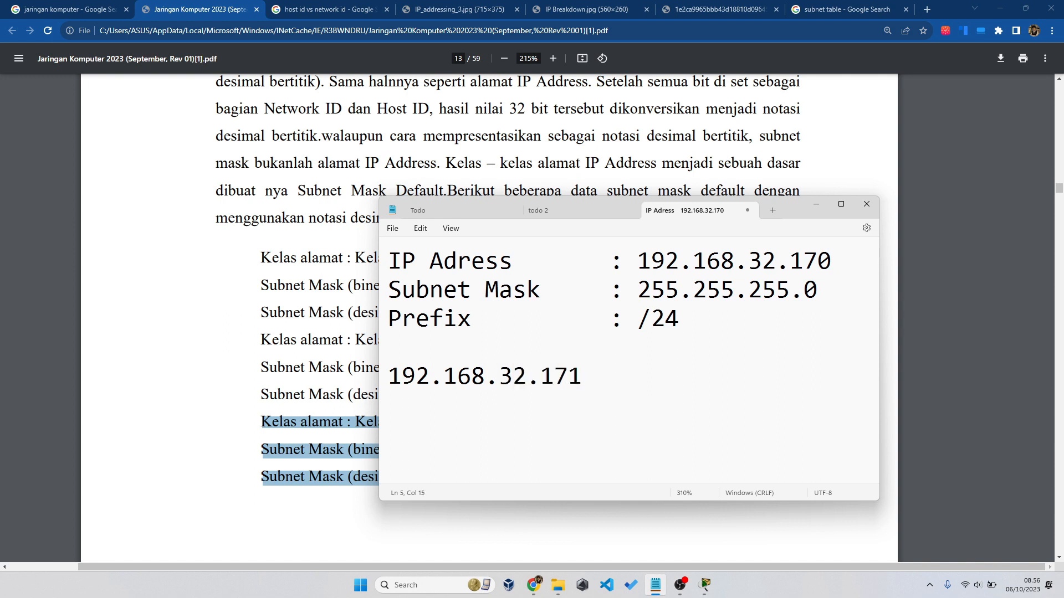
# Step: Select and copy the address 192.168.32.171
pyautogui.hotkey('ctrl', 'shift', 'Right')
pyautogui.hotkey('ctrl', 'shift', 'Right')
pyautogui.hotkey('ctrl', 'shift', 'Right')
pyautogui.hotkey('ctrl', 'shift', 'Right')
pyautogui.hotkey('ctrl', 'shift', 'Right')
pyautogui.hotkey('ctrl', 'shift', 'Right')
pyautogui.hotkey('ctrl', 'shift', 'Right')
pyautogui.hotkey('ctrl', 'c')
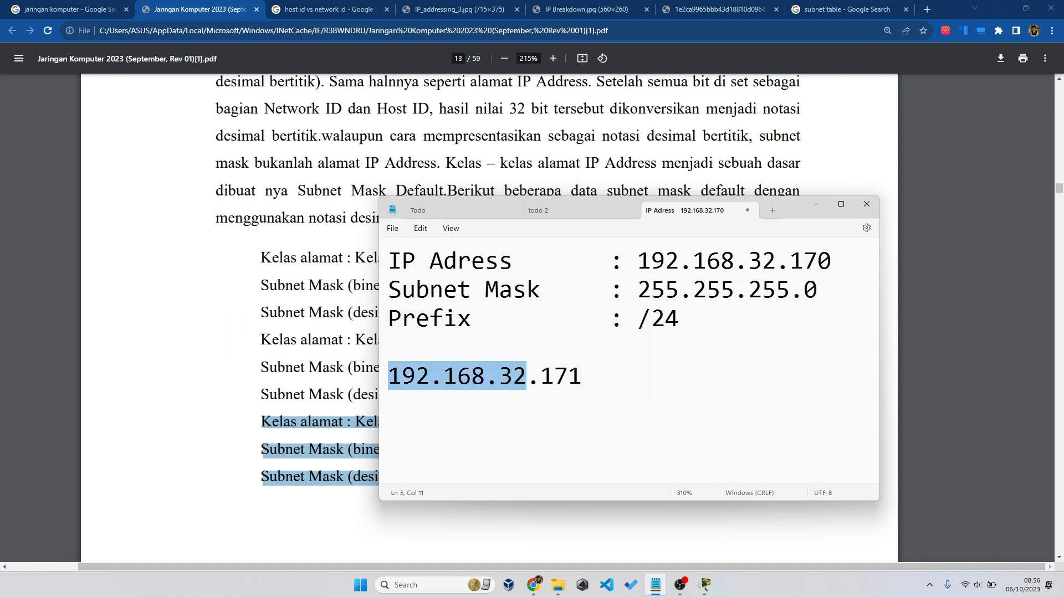
# Step: Paste the copied address directly below the original and change its last octet to 1
pyautogui.hotkey('ctrl', 'Right')
pyautogui.press('Return')
pyautogui.hotkey('ctrl', 'v')
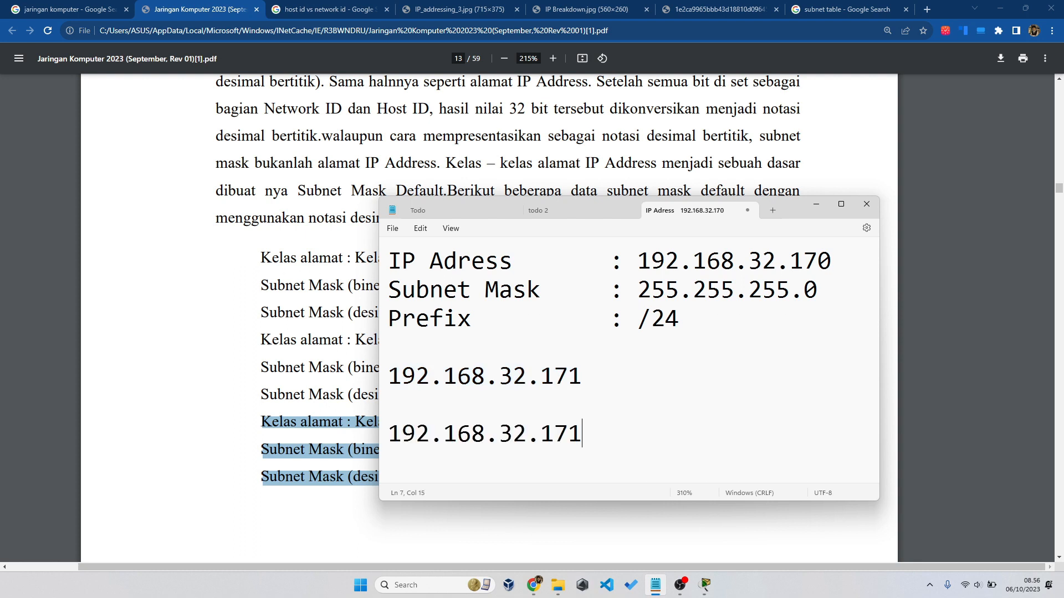
pyautogui.press('Up')
pyautogui.press('BackSpace')
pyautogui.hotkey('ctrl', 'shift', 'Left')
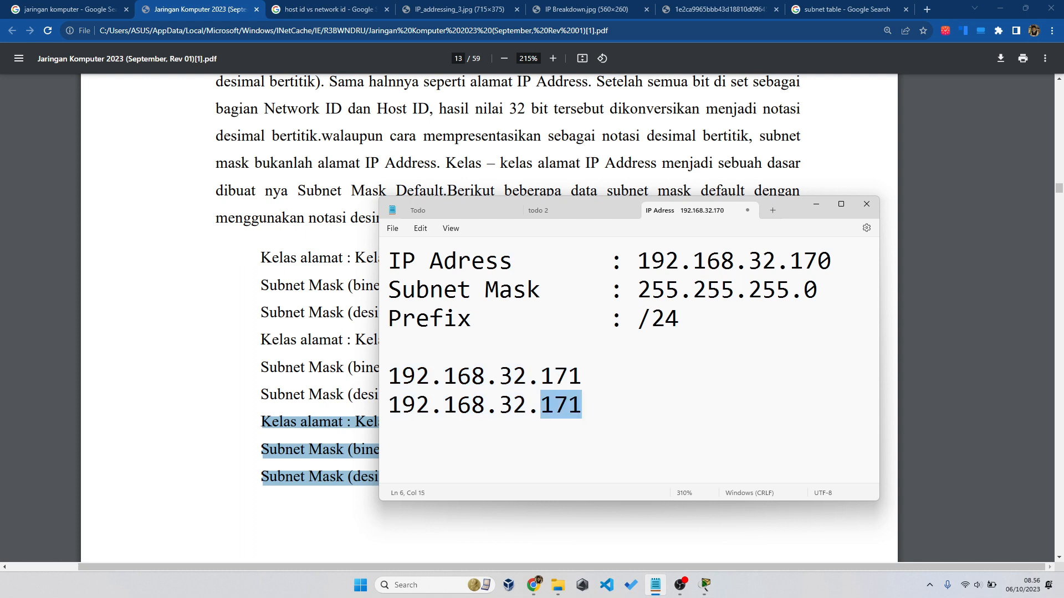
pyautogui.write('1')
# Step: Paste the address on another line and change it to 192.168.32.2
pyautogui.press('Return')
pyautogui.hotkey('ctrl', 'v')
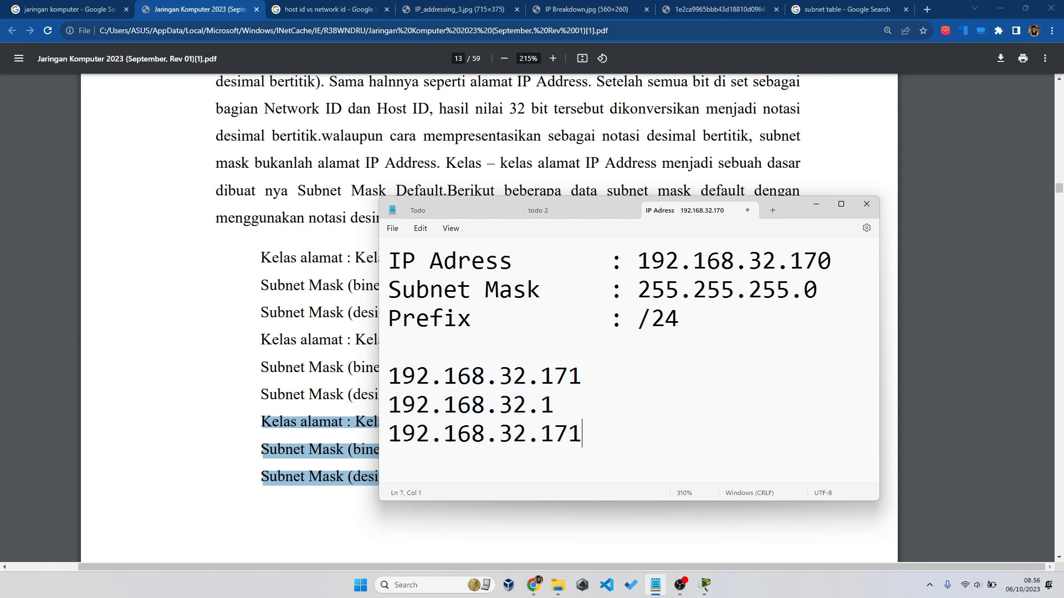
pyautogui.press('BackSpace')
pyautogui.press('BackSpace')
pyautogui.press('BackSpace')
pyautogui.write('2')
# Step: Paste the address once more on a new line and change it to 192.168.32.3
pyautogui.press('Return')
pyautogui.hotkey('ctrl', 'v')
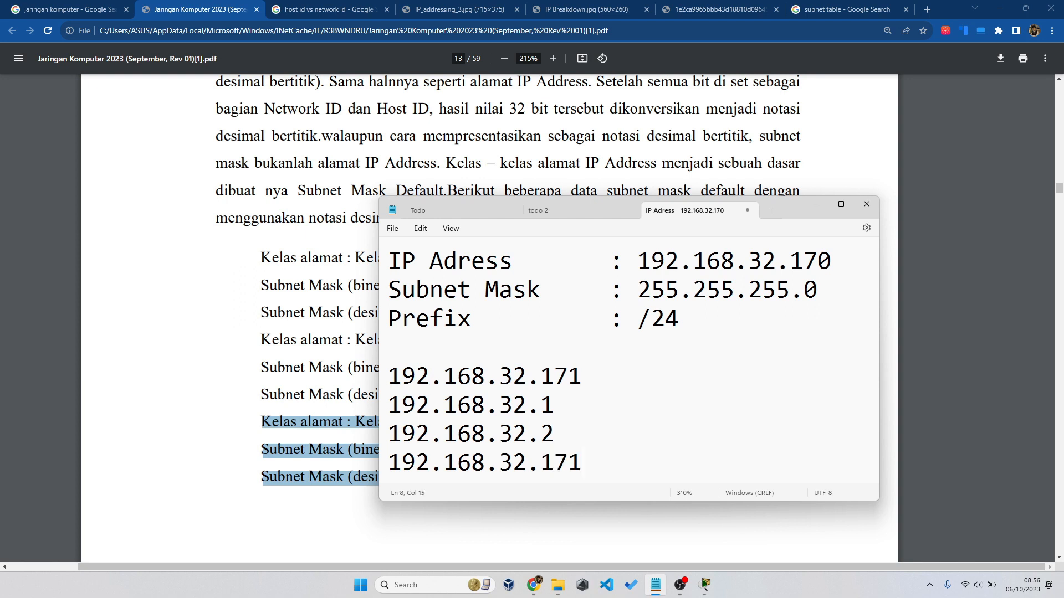
pyautogui.press('BackSpace')
pyautogui.press('BackSpace')
pyautogui.press('BackSpace')
pyautogui.write('3')
# Step: Add the address 192.168.33.172 below the list, separated by a blank line
pyautogui.scroll(-1, 634, 363)
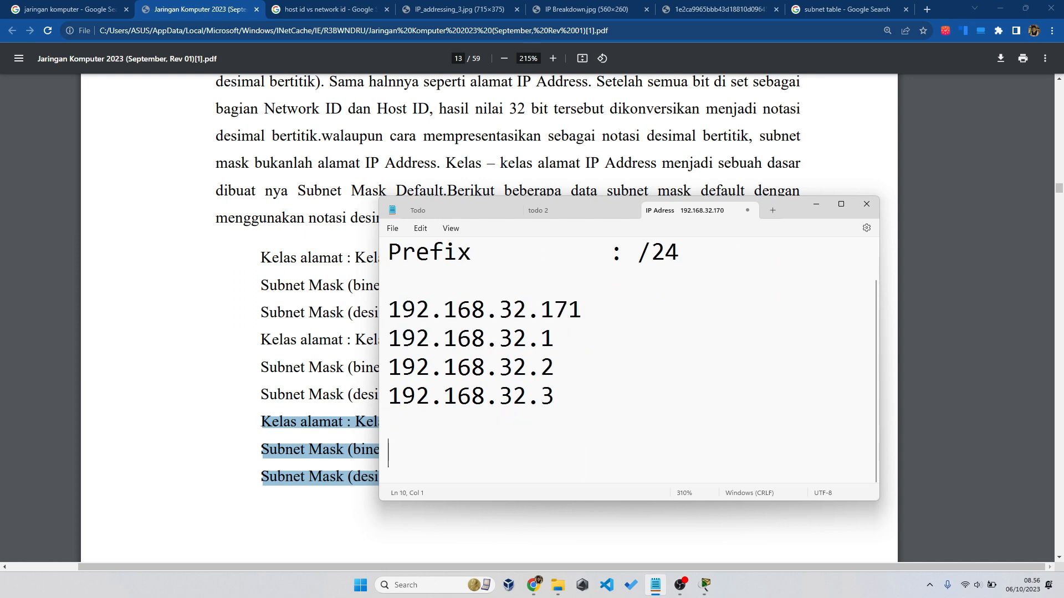
pyautogui.press('Home')
pyautogui.press('Return')
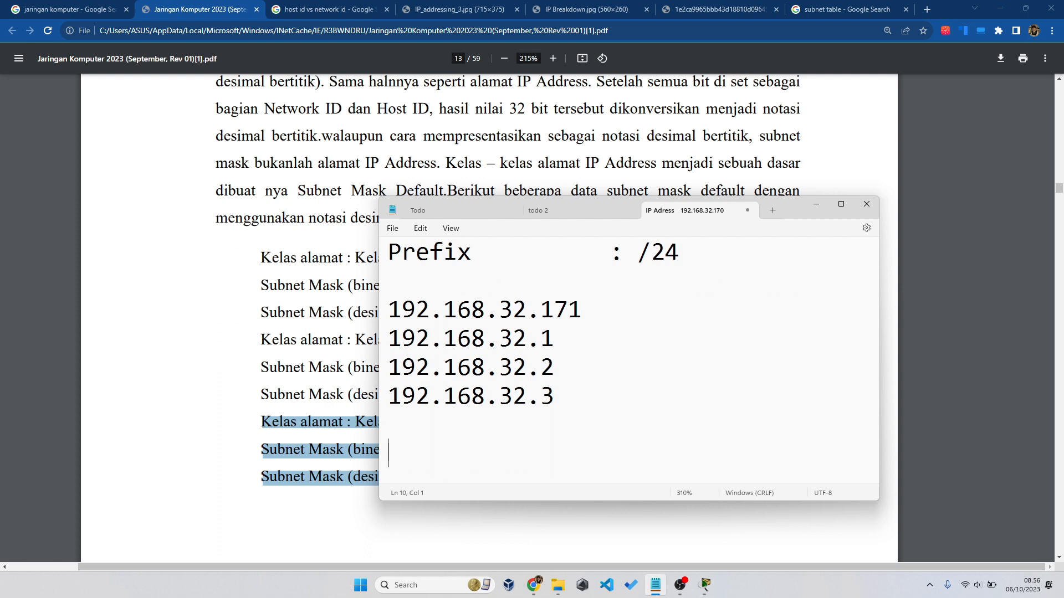
pyautogui.write('192.168.33')
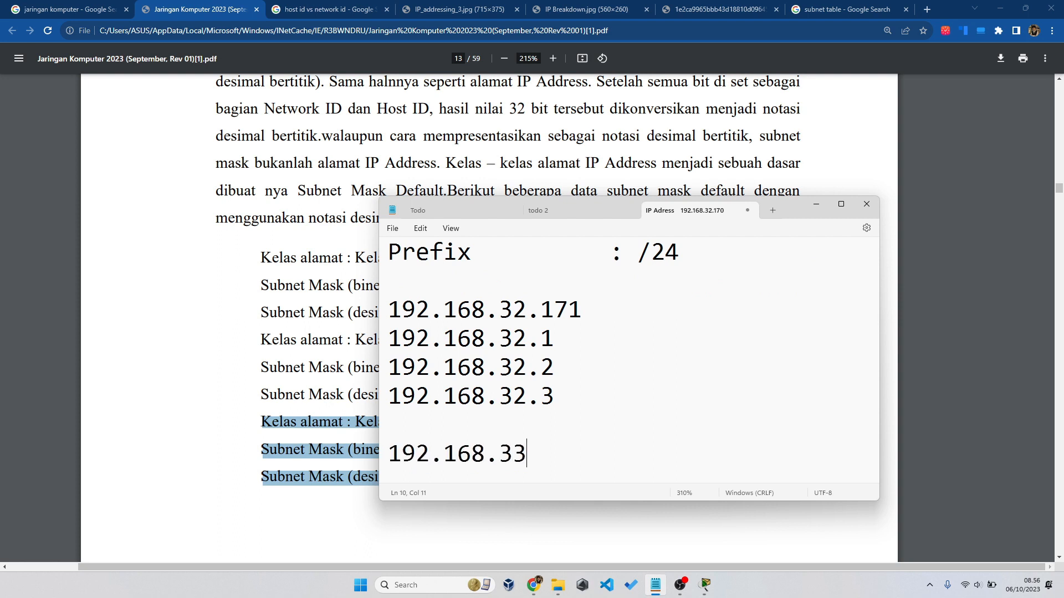
pyautogui.write('.111')
pyautogui.press('BackSpace')
pyautogui.press('BackSpace')
pyautogui.write('7')
pyautogui.scroll(2, 807, 310)
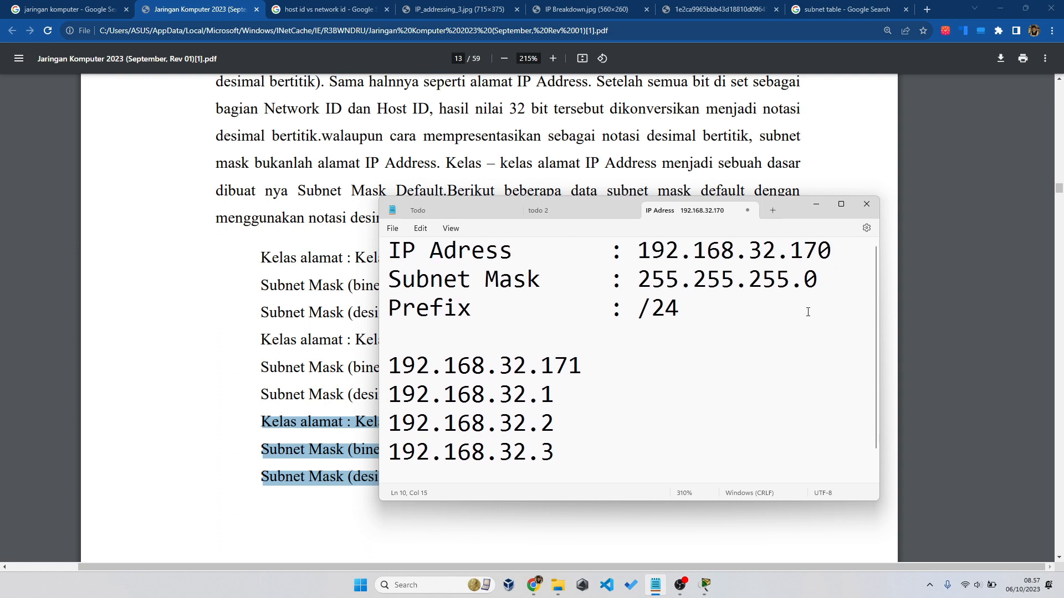
pyautogui.write('2.168.33.172')
# Step: Highlight the 192.168.33.172 address to point out its network part and last octet
pyautogui.moveTo(583, 467); pyautogui.dragTo(387, 470)
pyautogui.click(457, 453)
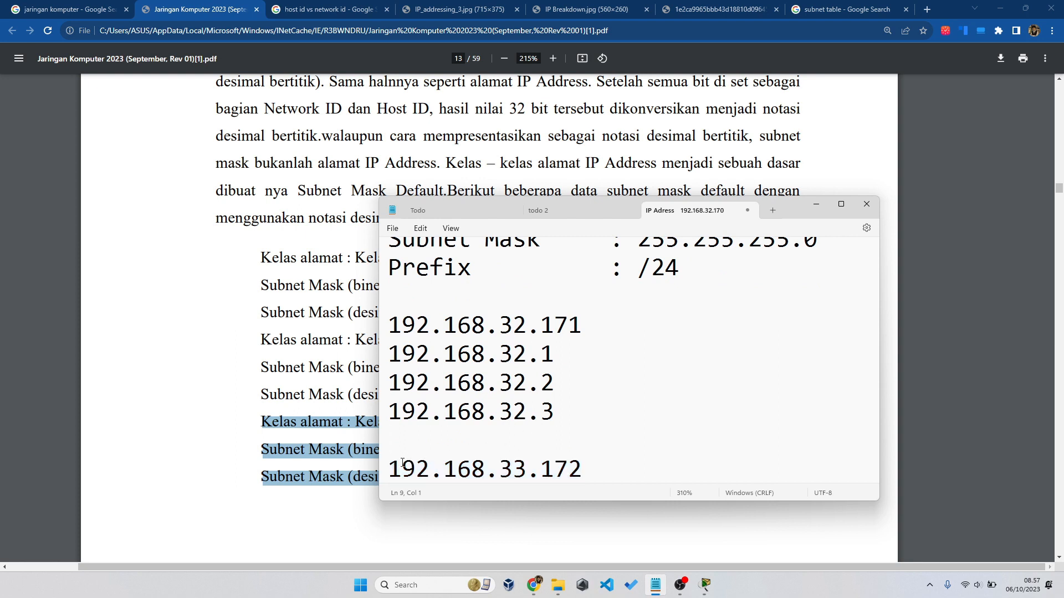
pyautogui.moveTo(393, 469); pyautogui.dragTo(590, 471)
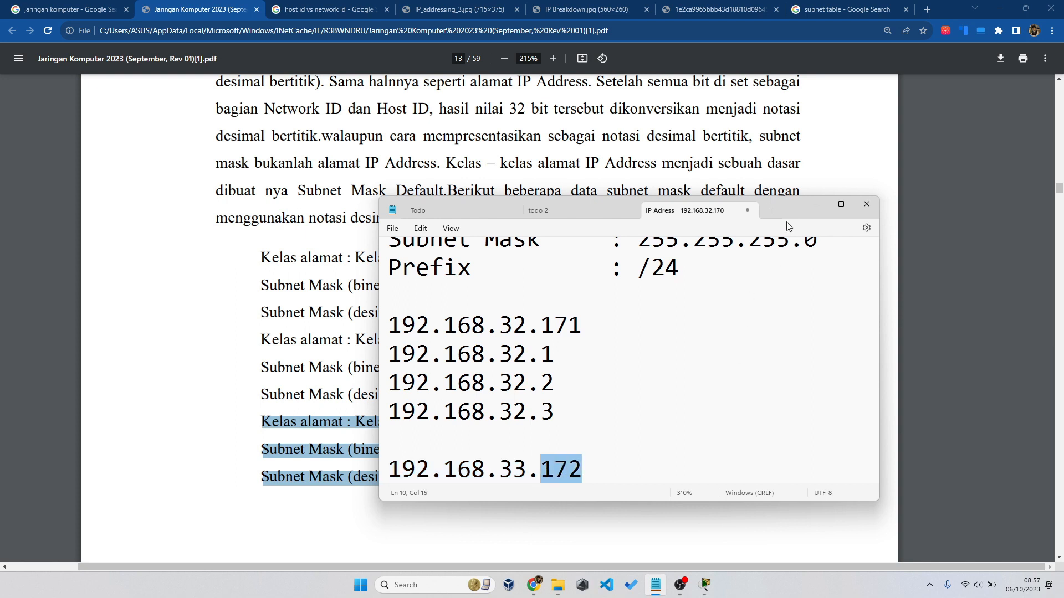
# Step: Move the Notepad window clear of the PDF's class list and highlight the 192.168.33 part of the last address
pyautogui.moveTo(791, 209); pyautogui.dragTo(1000, 129)
pyautogui.click(820, 392)
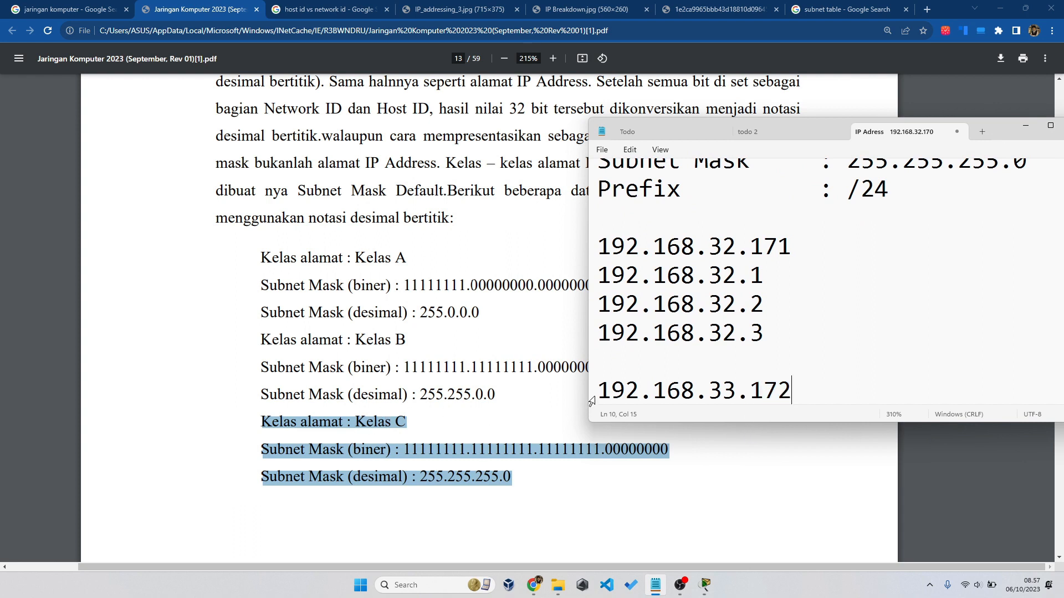
pyautogui.moveTo(602, 392); pyautogui.dragTo(733, 390)
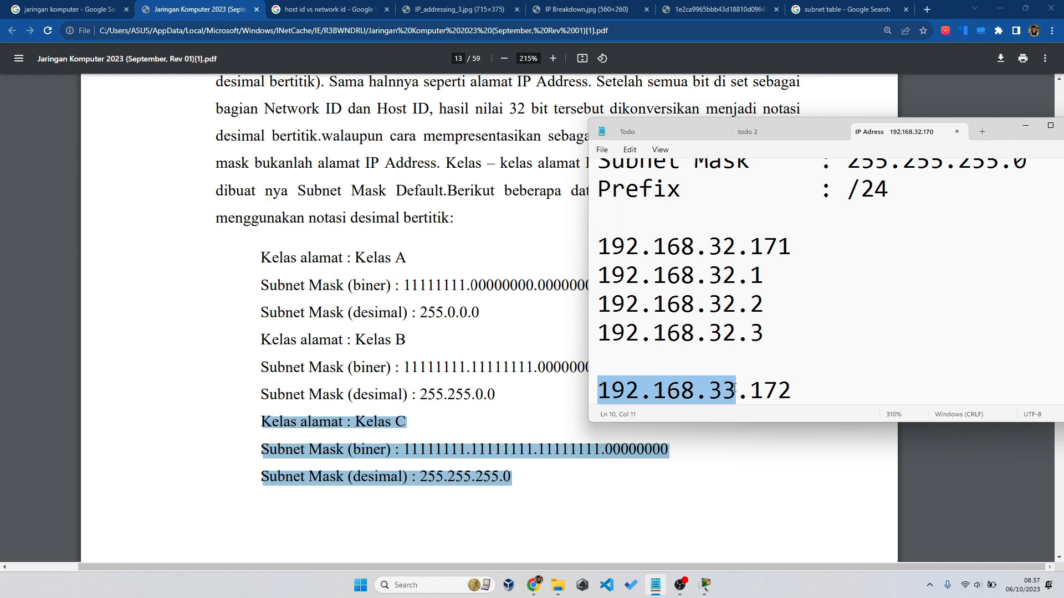
# Step: Annotate the 192.168.33.172 address with the comment "//beda network"
pyautogui.click(606, 370)
pyautogui.click(798, 391)
pyautogui.write('//be')
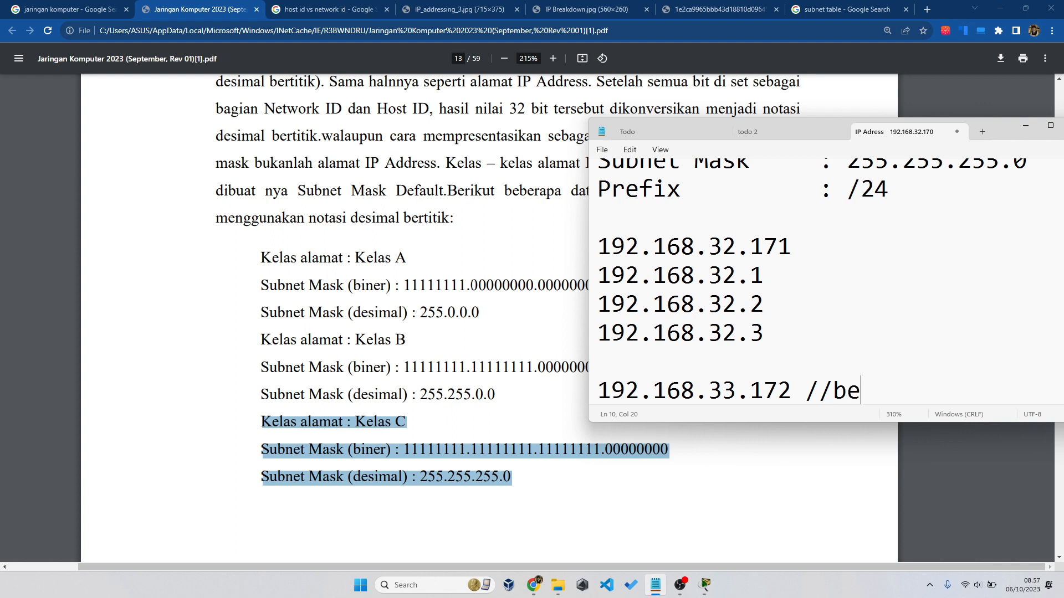
pyautogui.write('da netwrok')
pyautogui.press('BackSpace')
pyautogui.press('BackSpace')
pyautogui.press('BackSpace')
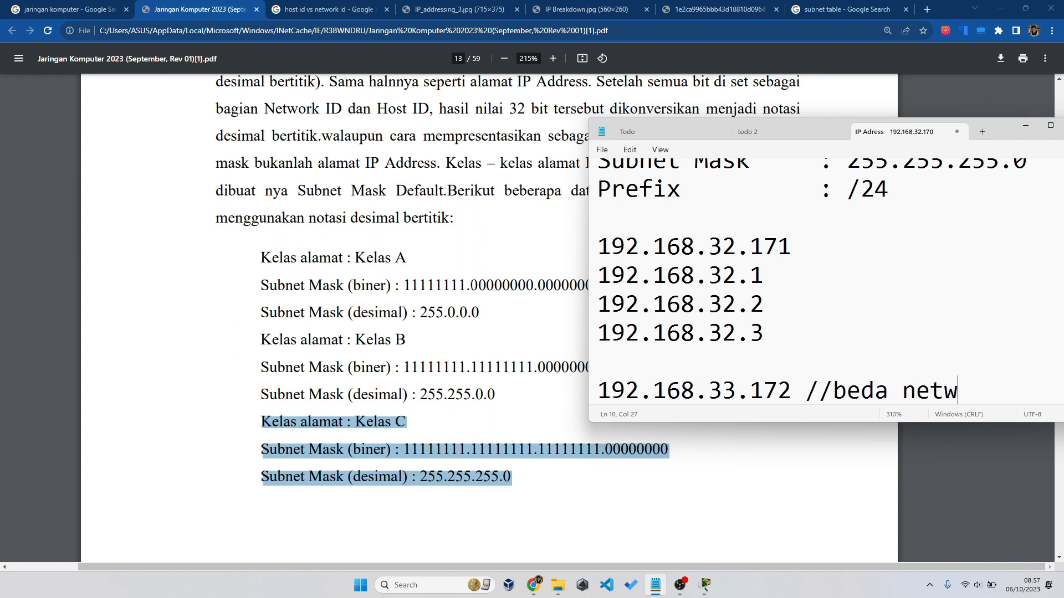
pyautogui.write('ork')
# Step: Annotate the 192.168.32.3 address with the comment "//masih sama network"
pyautogui.moveTo(752, 339); pyautogui.dragTo(767, 334)
pyautogui.click(793, 332)
pyautogui.write('//')
pyautogui.write('masih sama ')
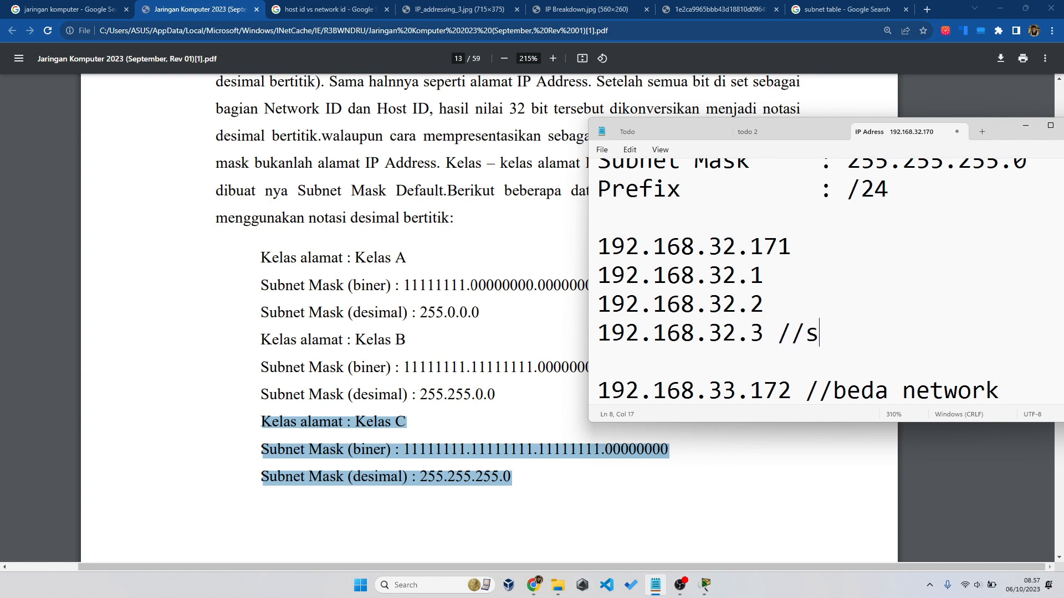
pyautogui.write('network')
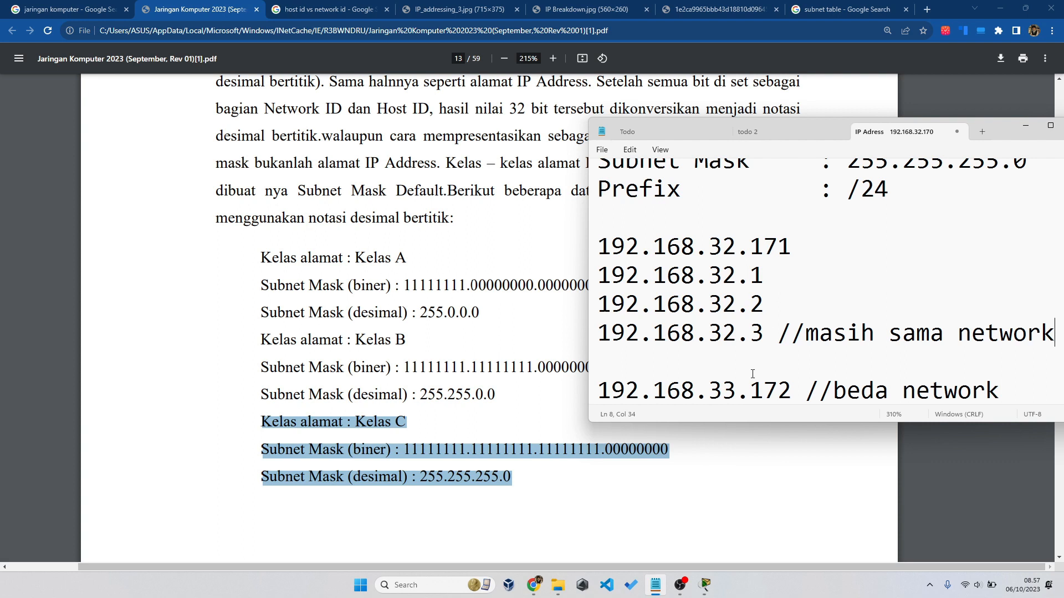
# Step: Highlight the network part 192.168.33 and the host part 172 of the last address in turn
pyautogui.moveTo(739, 391); pyautogui.dragTo(596, 377)
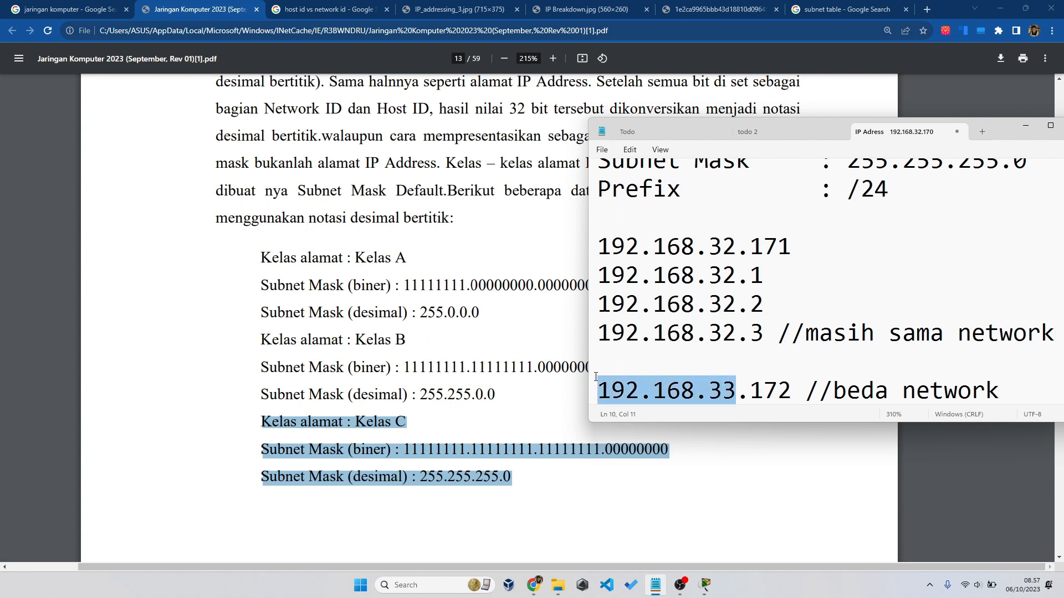
pyautogui.click(740, 375)
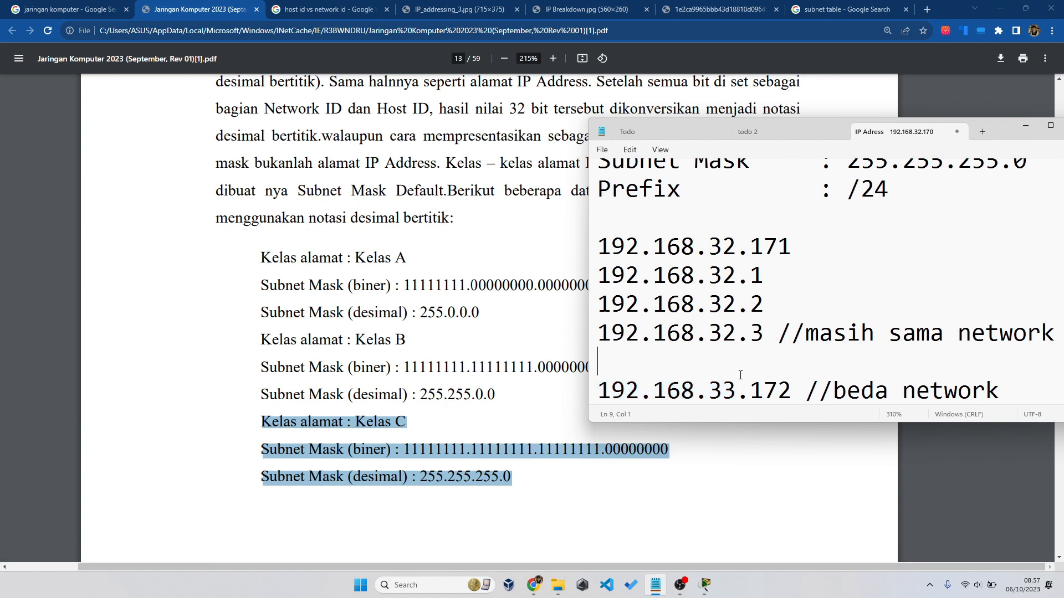
pyautogui.moveTo(737, 388); pyautogui.dragTo(611, 389)
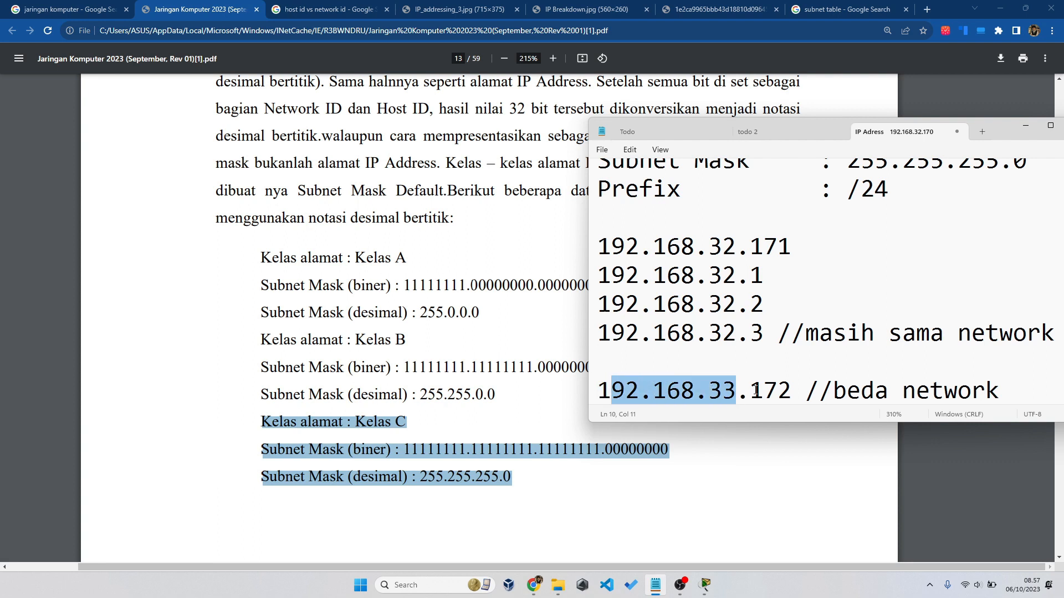
pyautogui.moveTo(756, 390); pyautogui.dragTo(789, 391)
# Step: Return to the PDF and review the subnet mask text up to section 2.1.2 Topologi Jaringan
pyautogui.click(482, 281)
pyautogui.scroll(8, 495, 310)
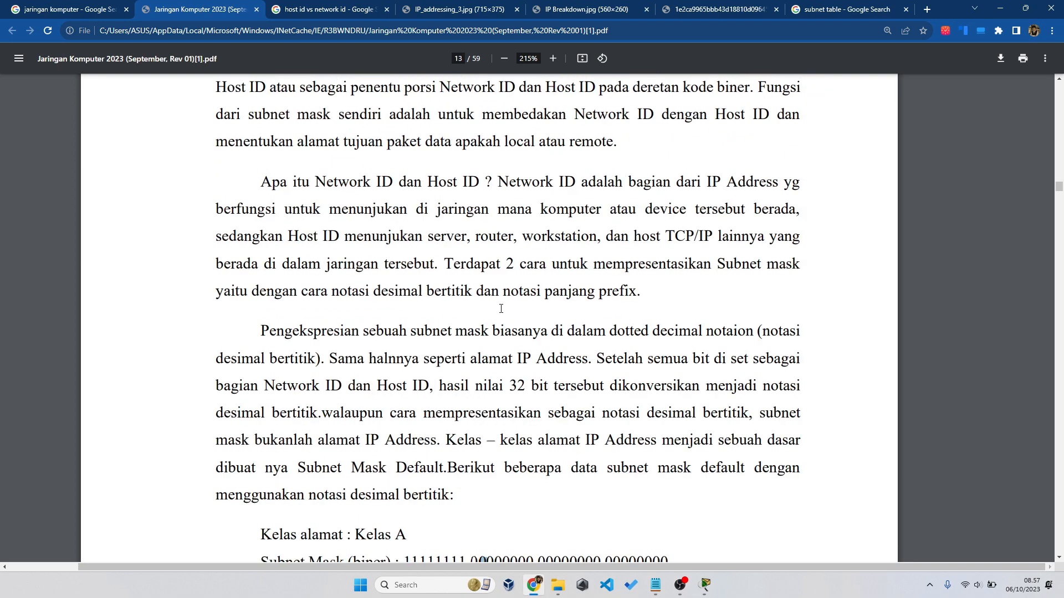
pyautogui.scroll(-10, 490, 306)
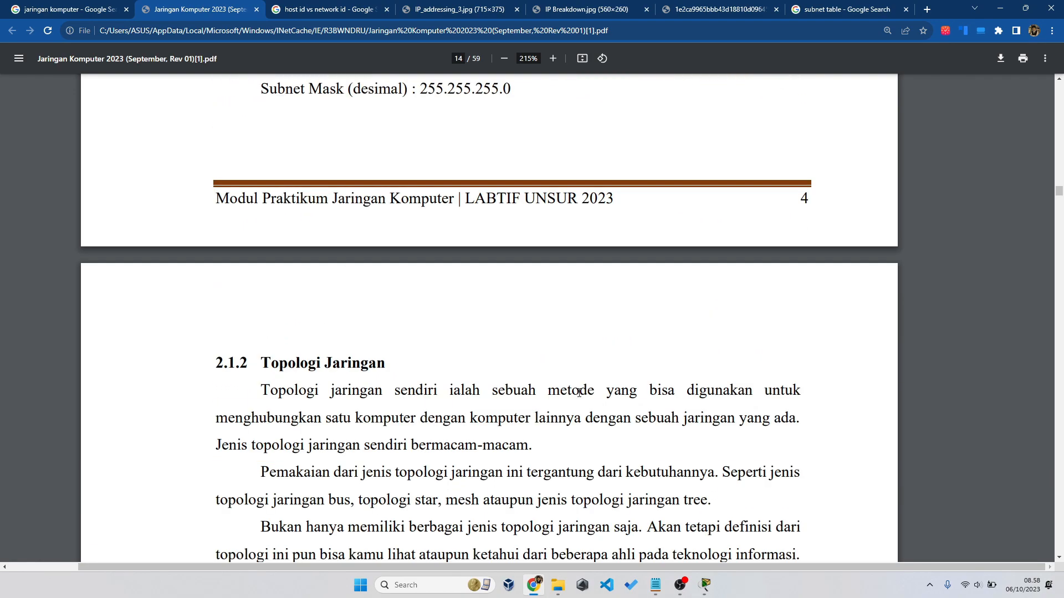
pyautogui.scroll(-1, 578, 391)
# Step: Switch to Cisco Packet Tracer and place two PCs side by side in the logical workspace
pyautogui.click(705, 584)
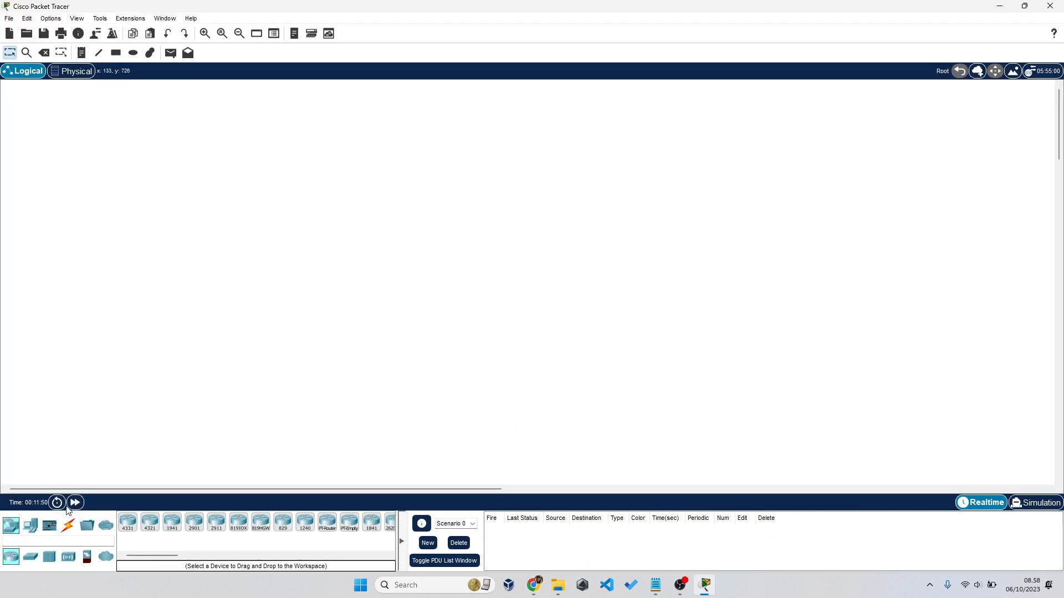
pyautogui.click(31, 526)
pyautogui.click(129, 522)
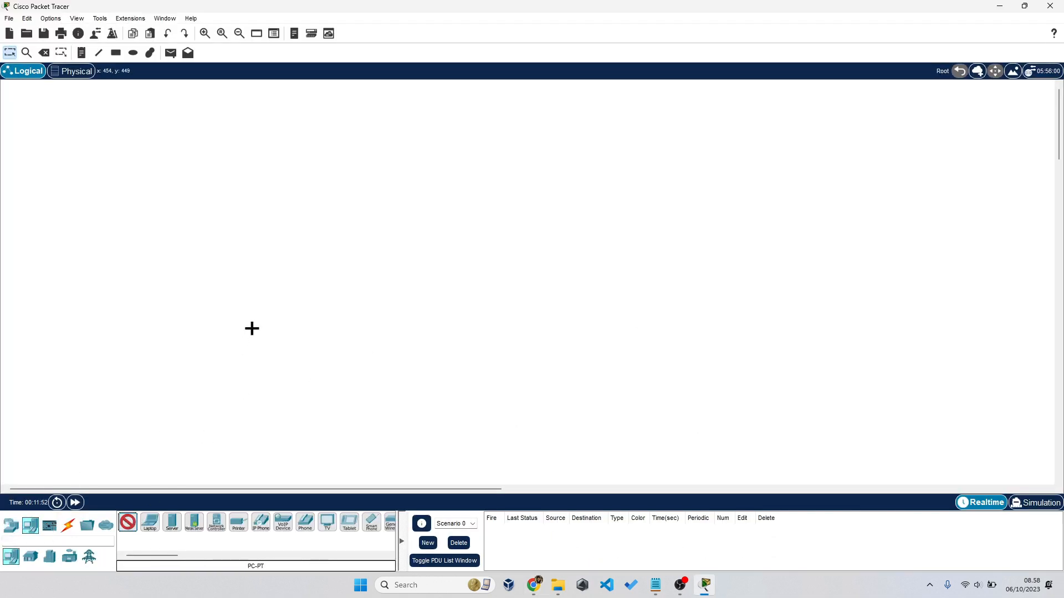
pyautogui.click(256, 265)
pyautogui.click(129, 527)
pyautogui.click(375, 265)
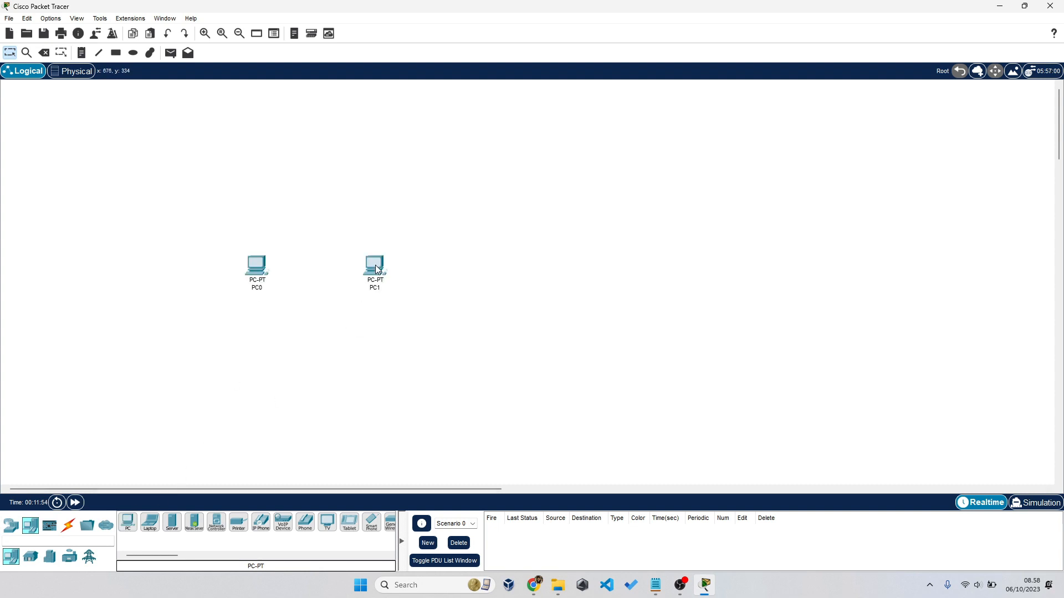
# Step: Add a third PC below and midway between PC0 and PC1
pyautogui.scroll(1, 342, 307)
pyautogui.scroll(-1, 415, 322)
pyautogui.scroll(-1, 554, 336)
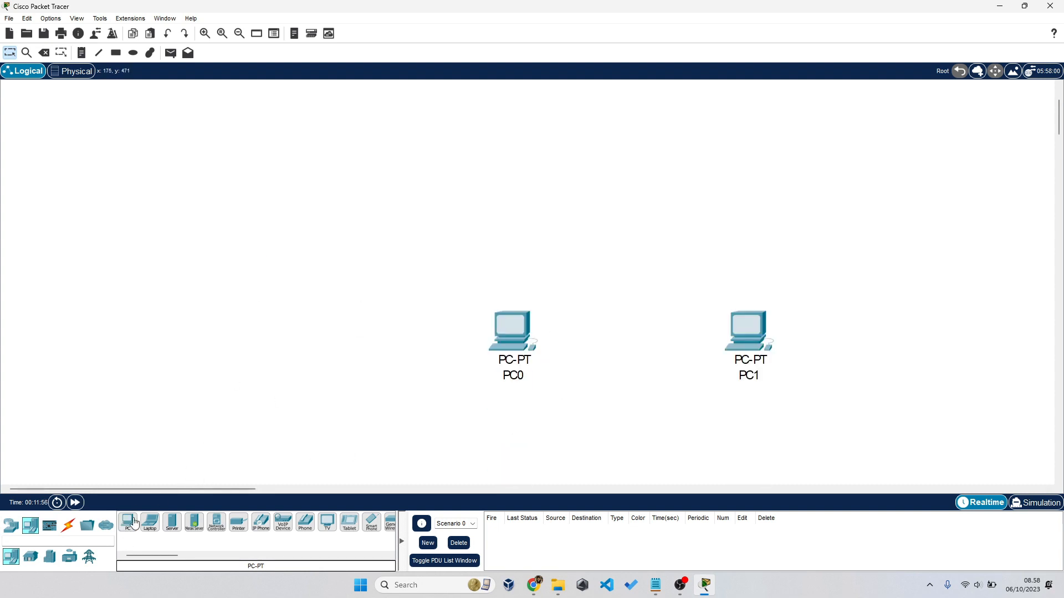
pyautogui.scroll(-1, 781, 399)
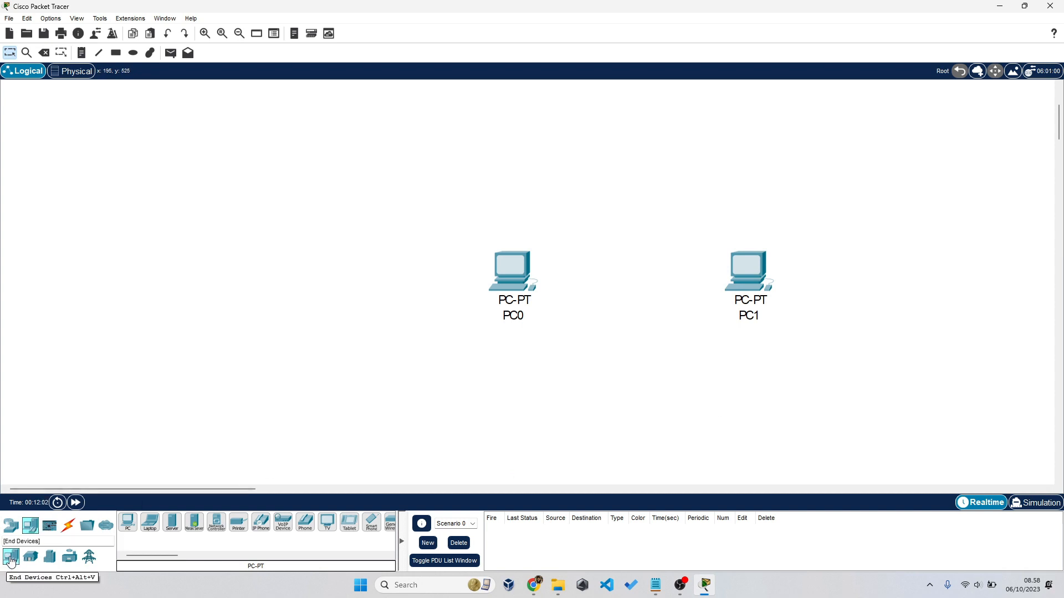
pyautogui.click(128, 522)
pyautogui.click(651, 373)
pyautogui.moveTo(653, 374); pyautogui.dragTo(630, 381)
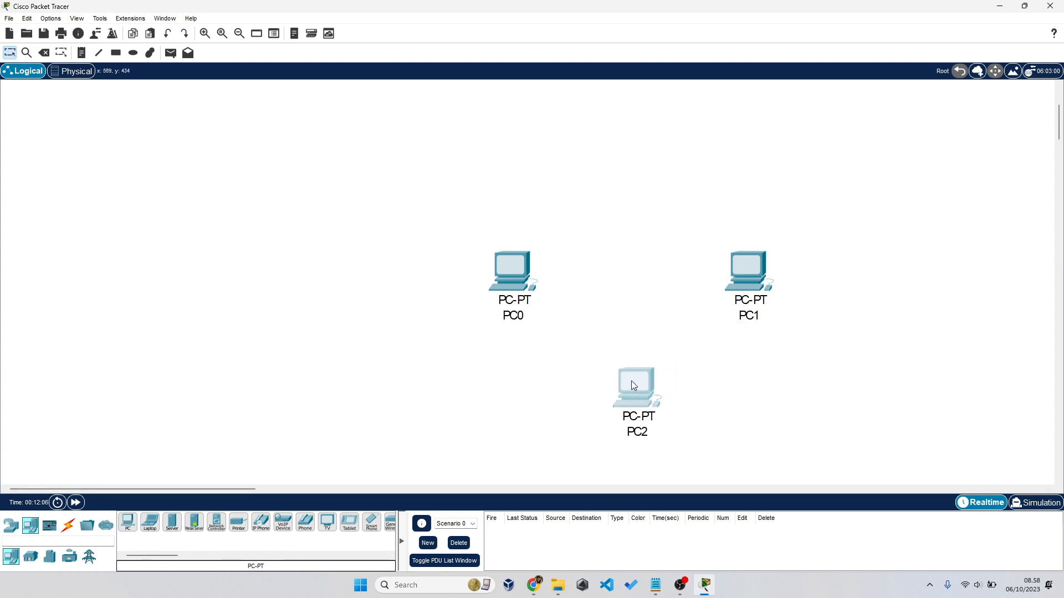
# Step: Place a generic Switch-PT between PC0 and PC1, above PC2
pyautogui.click(18, 527)
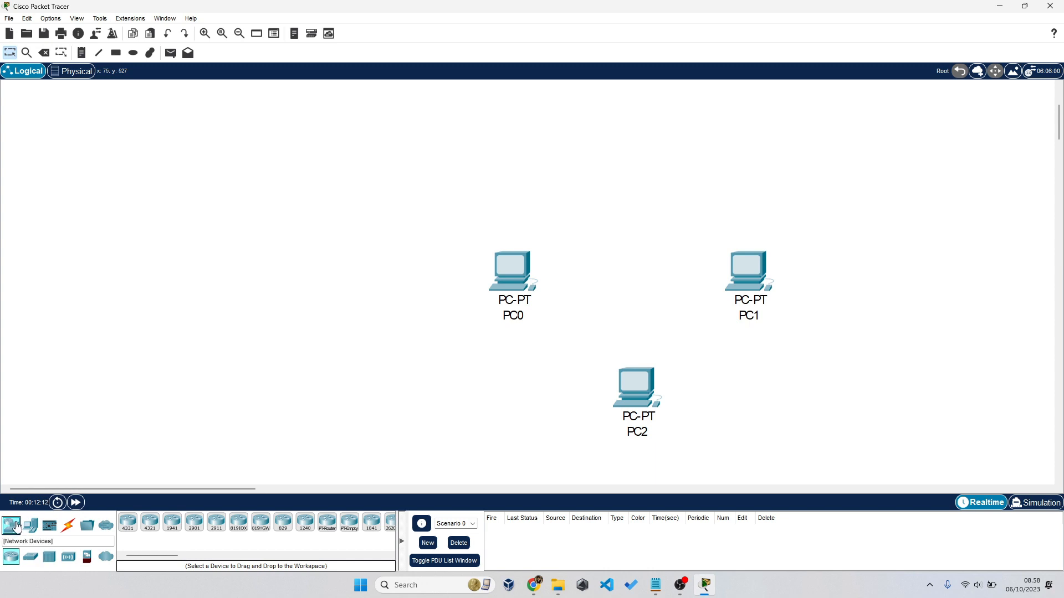
pyautogui.click(30, 562)
pyautogui.click(150, 522)
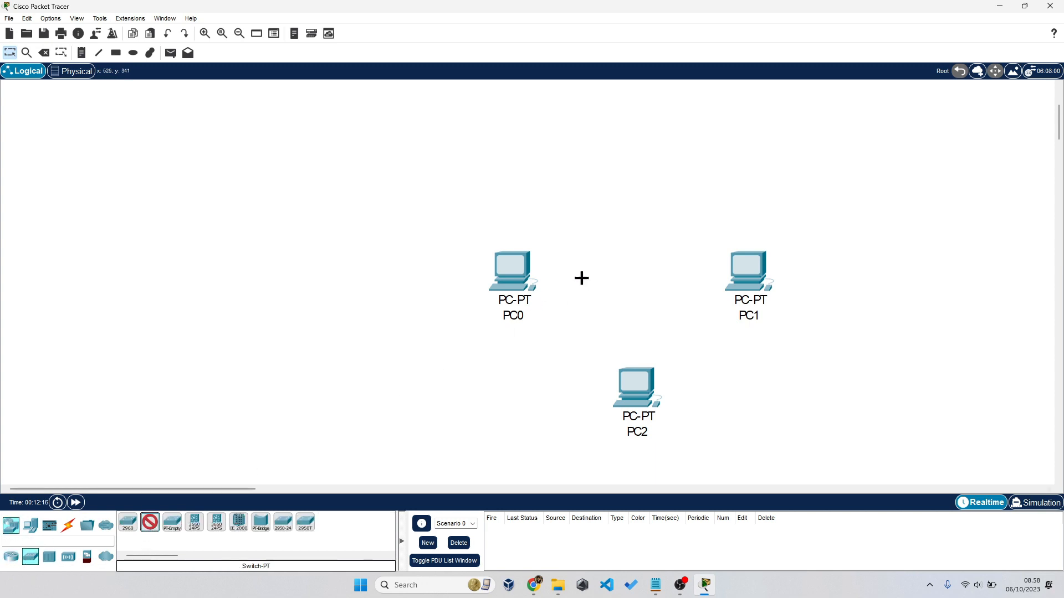
pyautogui.click(637, 244)
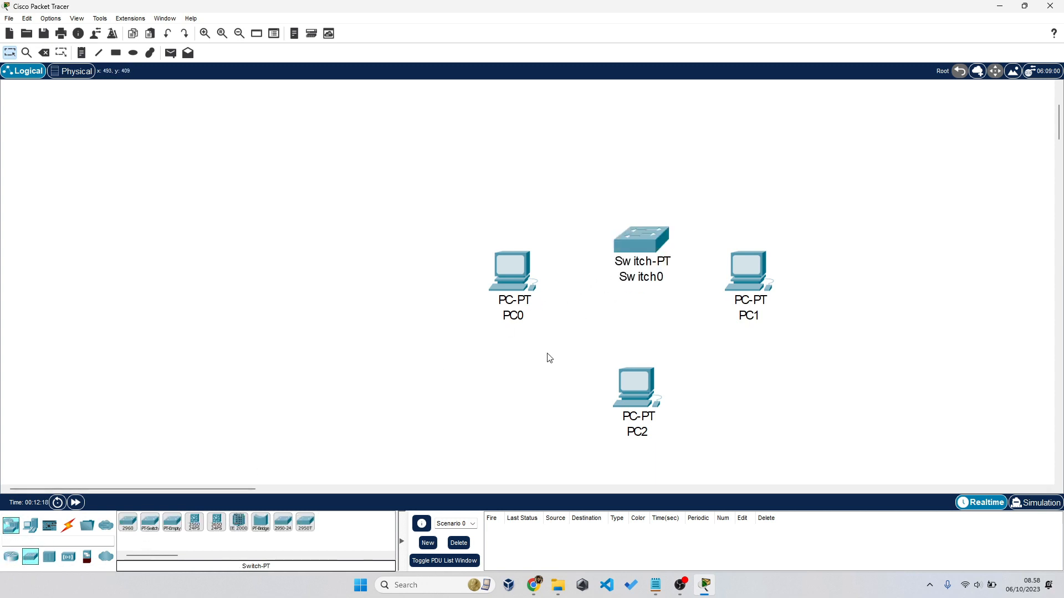
# Step: Connect PC0, PC2 and PC1 to Switch0 using the automatically chosen connection type
pyautogui.click(68, 525)
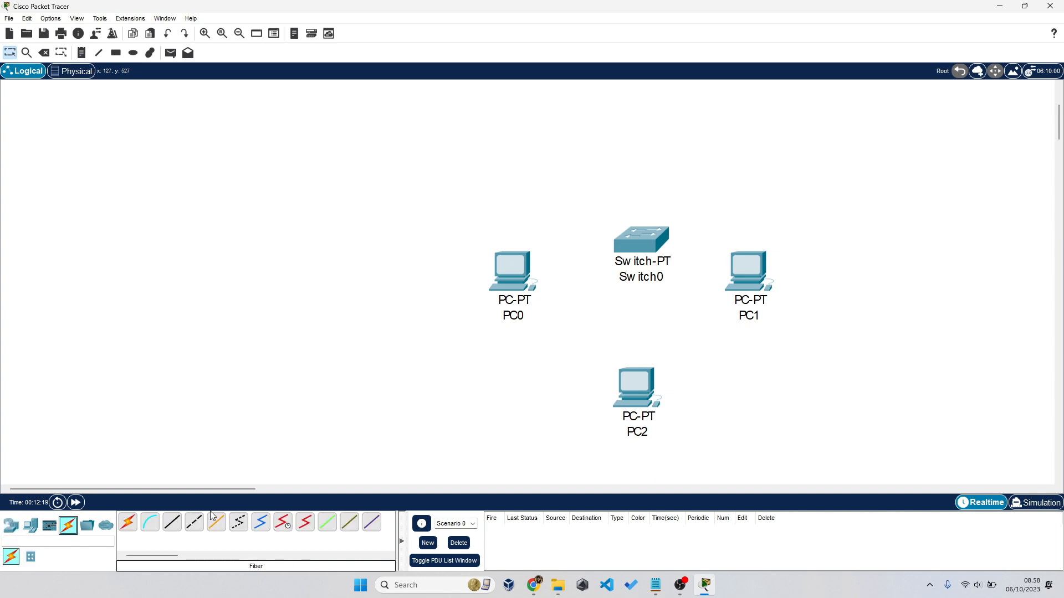
pyautogui.click(128, 523)
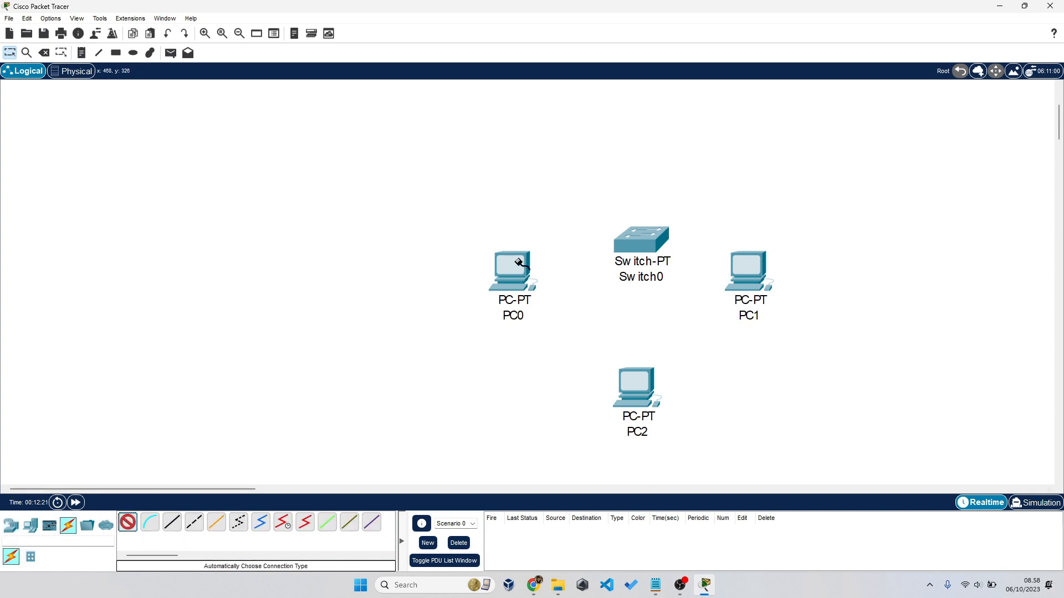
pyautogui.click(520, 262)
pyautogui.click(631, 244)
pyautogui.click(128, 523)
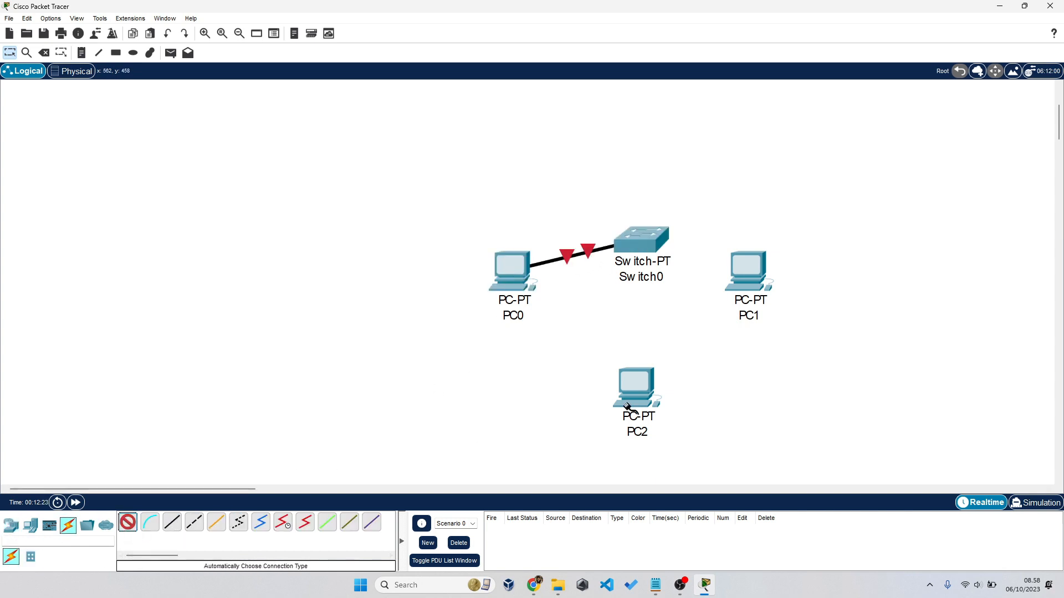
pyautogui.click(628, 406)
pyautogui.click(642, 241)
pyautogui.click(128, 523)
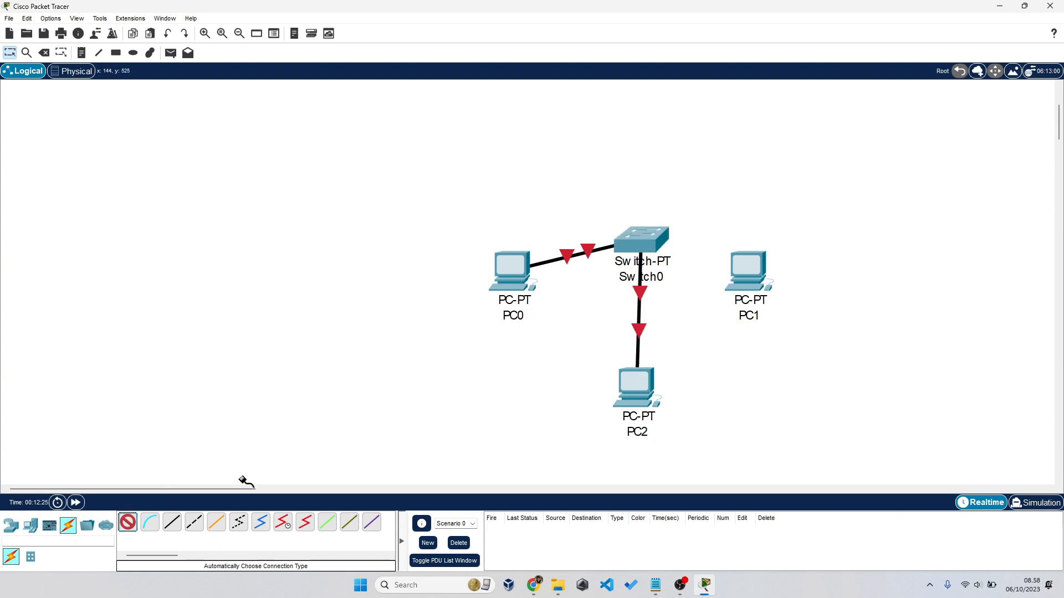
pyautogui.click(737, 271)
pyautogui.click(653, 252)
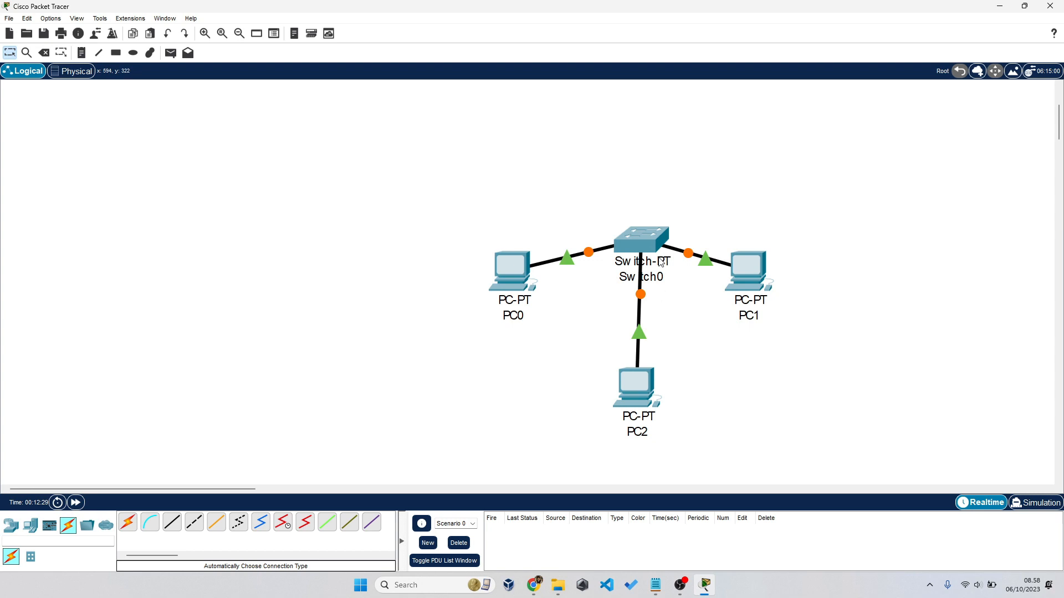
# Step: Centre Switch0 above PC2, fast-forward the simulation time, and move PC0 and PC1 slightly farther apart
pyautogui.moveTo(657, 245)
pyautogui.mouseDown()
pyautogui.moveTo(643, 239)
pyautogui.moveTo(642, 256)
pyautogui.mouseUp()
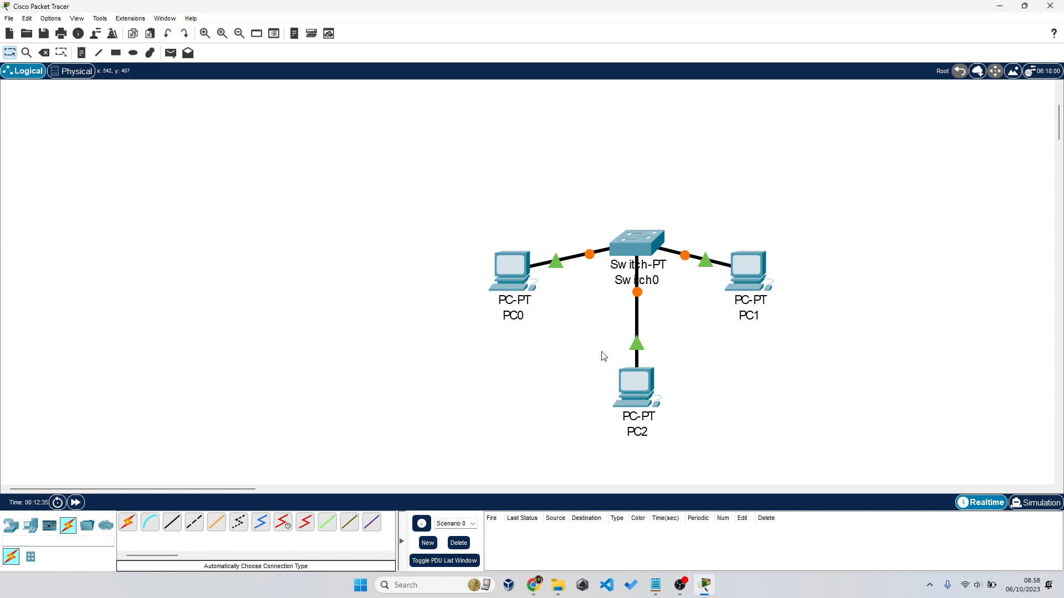
pyautogui.click(76, 505)
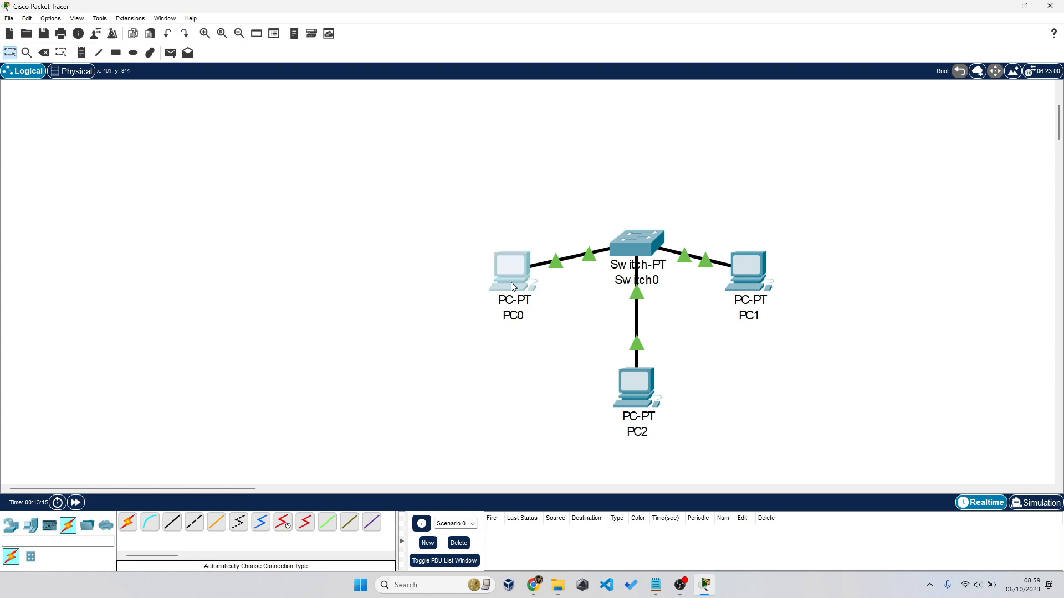
pyautogui.moveTo(513, 287); pyautogui.dragTo(497, 294)
pyautogui.moveTo(743, 281); pyautogui.dragTo(755, 275)
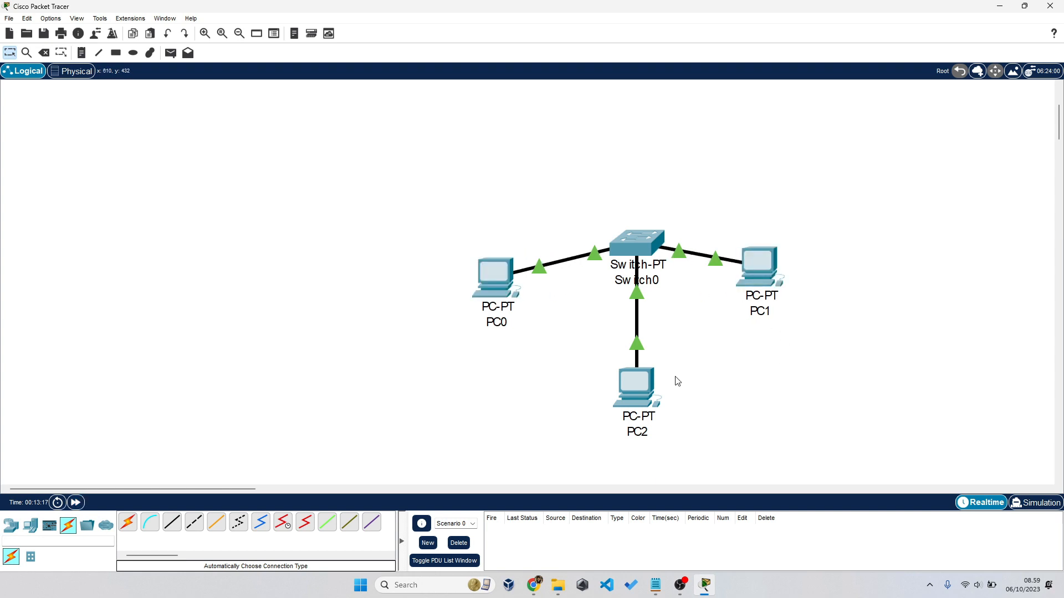
# Step: Add text notes reading 192.168.10.1 above PC0 and 192.168.10.2 above PC1
pyautogui.click(85, 55)
pyautogui.click(439, 225)
pyautogui.write('192.168.10.1')
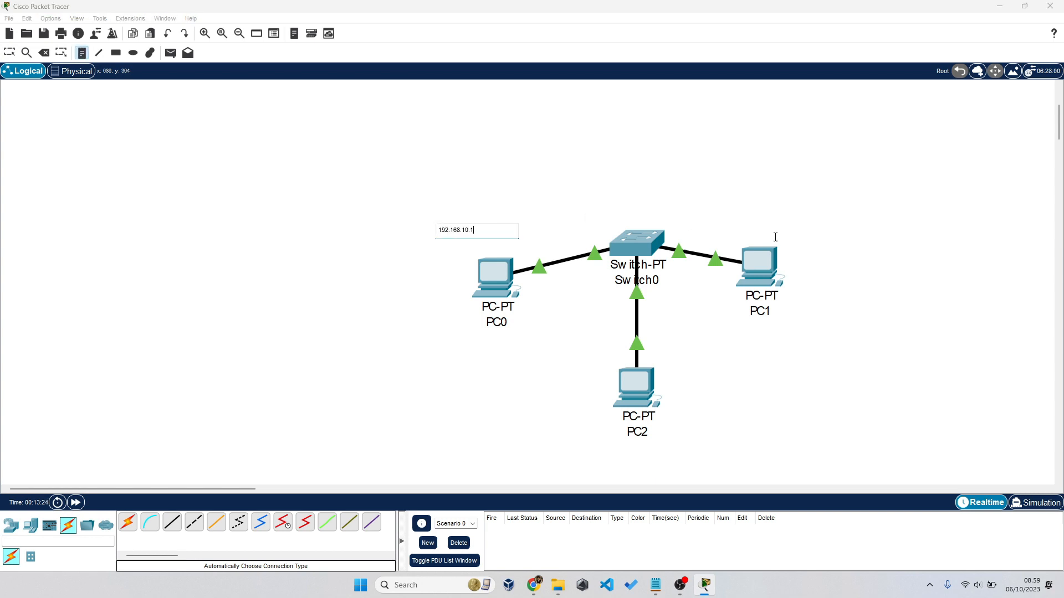
pyautogui.click(727, 217)
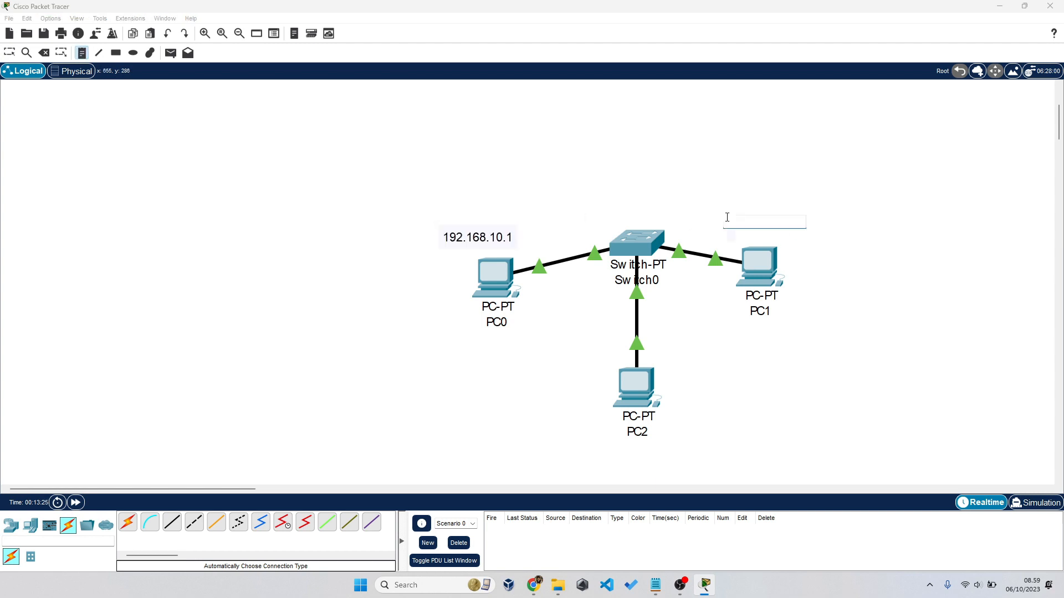
pyautogui.write('192.168.10.2')
# Step: Add a text note reading 192.168.11.1 beside PC2 and move it closer to the PC
pyautogui.click(680, 364)
pyautogui.write('192.')
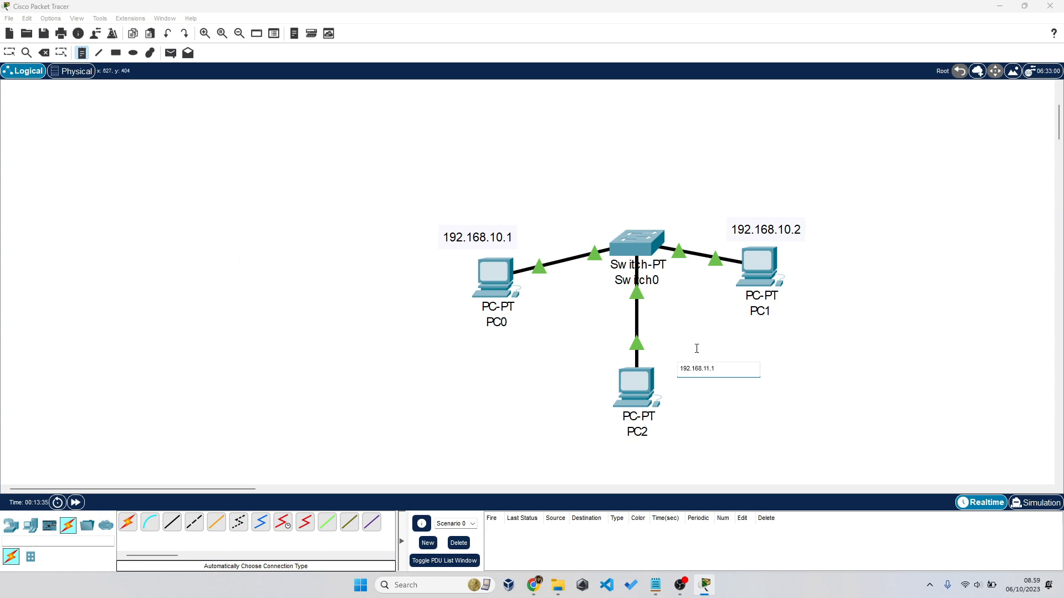
pyautogui.press('Escape')
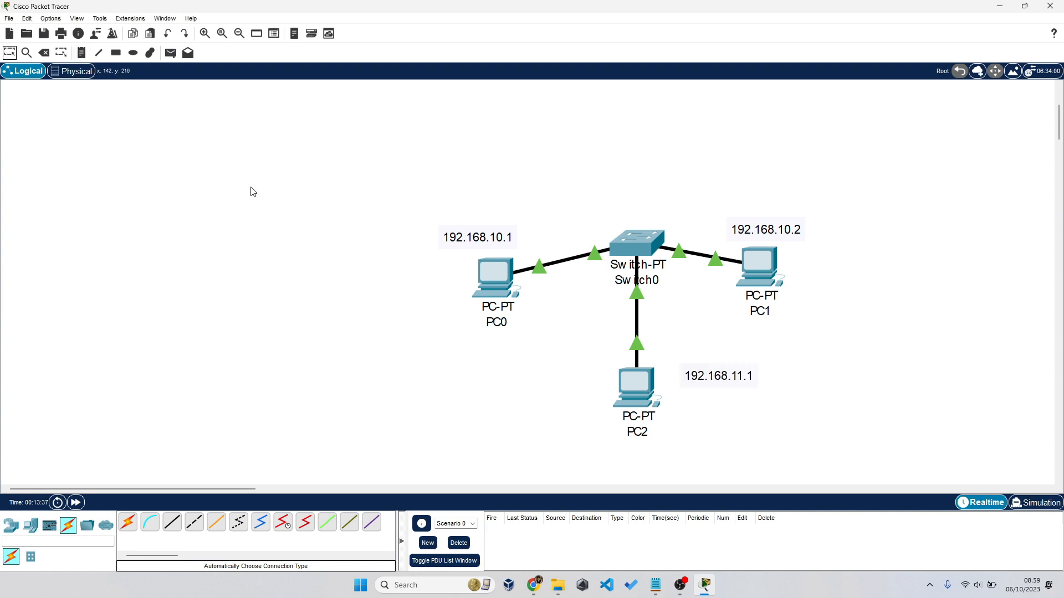
pyautogui.moveTo(713, 366); pyautogui.dragTo(711, 357)
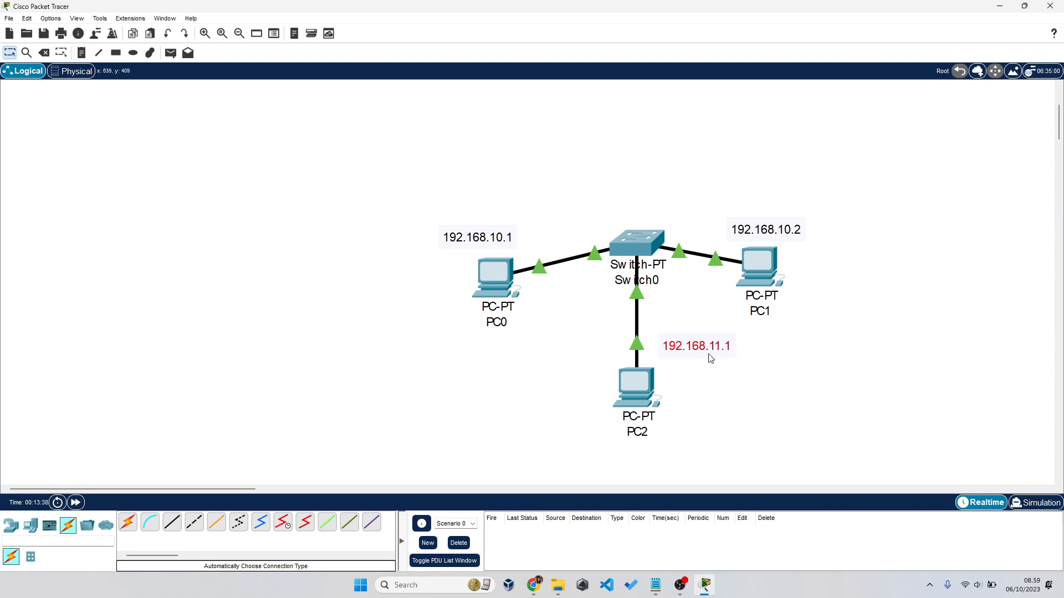
pyautogui.click(725, 382)
# Step: Assign PC0 the static IPv4 address 192.168.10.1 and fill in its default subnet mask 255.255.255.0
pyautogui.click(507, 277)
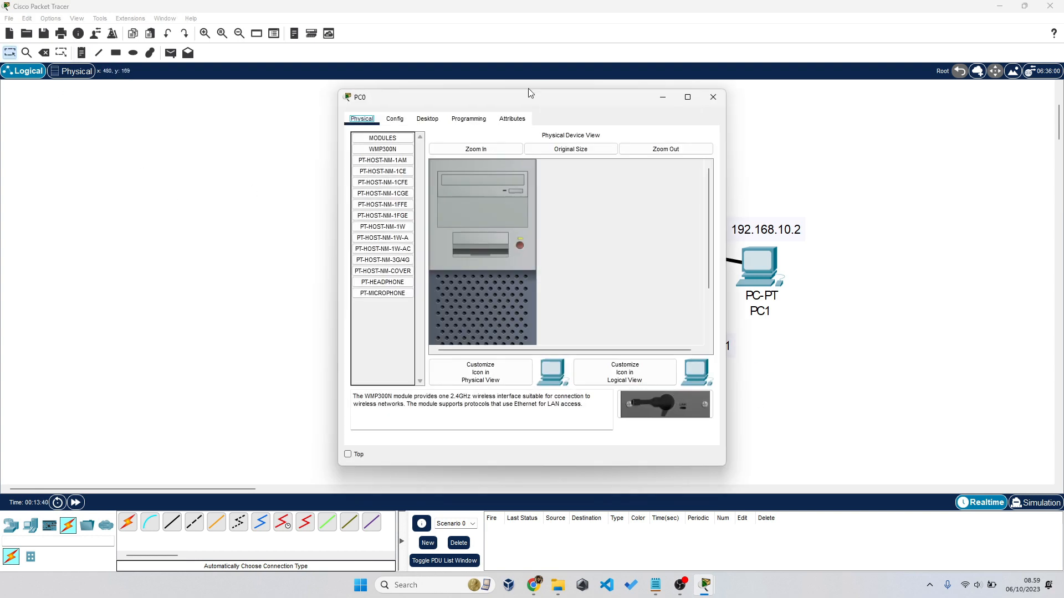
pyautogui.click(428, 119)
pyautogui.moveTo(463, 98); pyautogui.dragTo(699, 152)
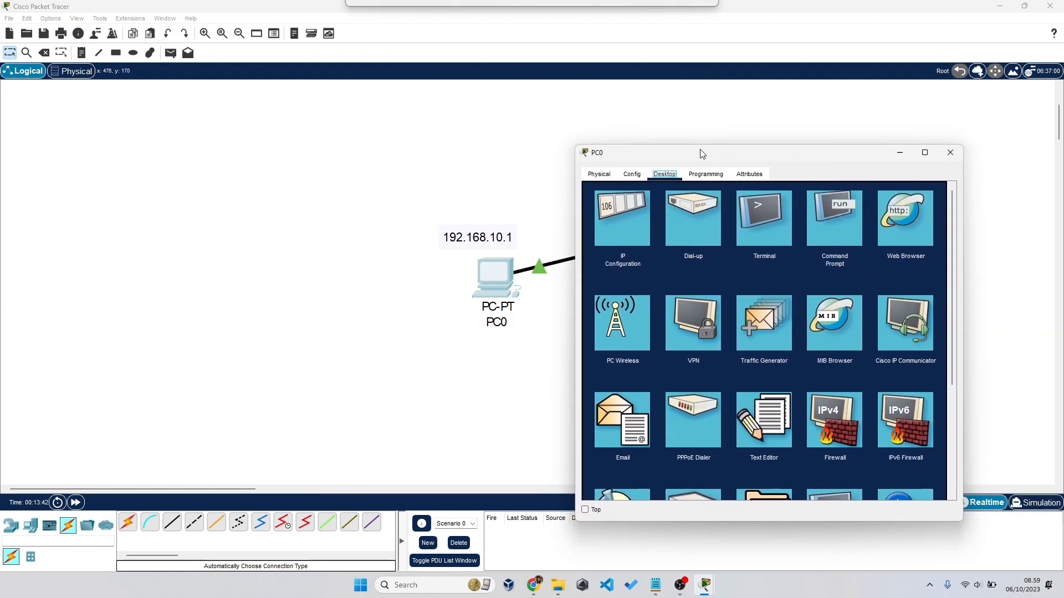
pyautogui.click(599, 174)
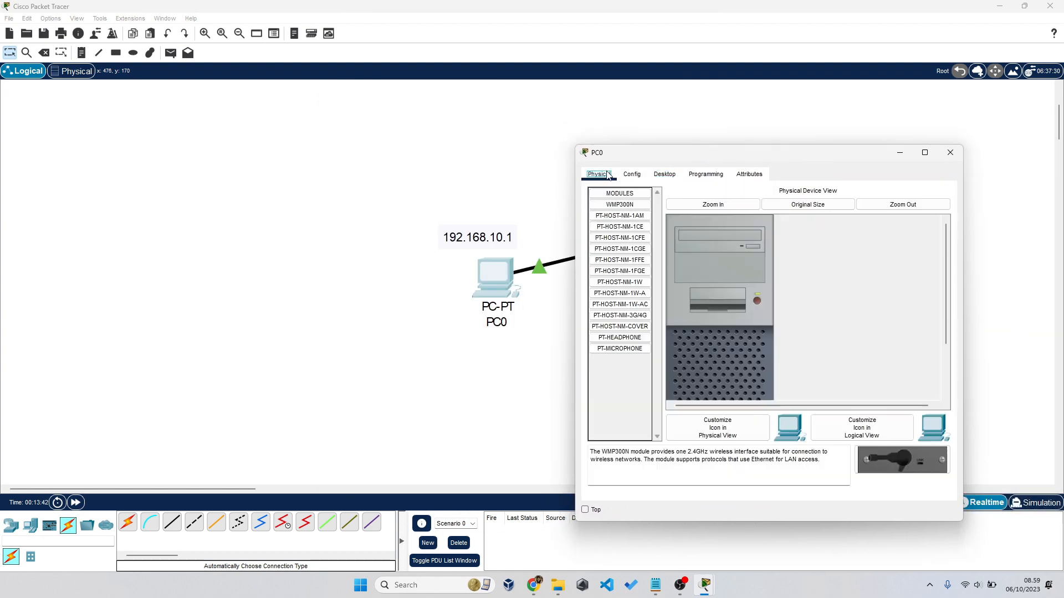
pyautogui.click(663, 176)
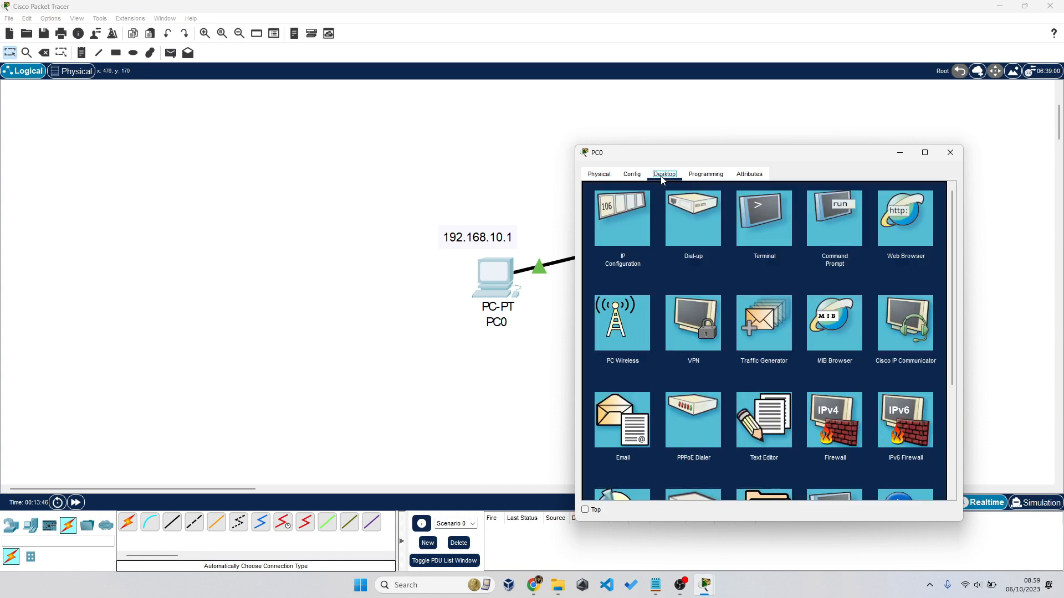
pyautogui.click(627, 226)
pyautogui.moveTo(717, 161); pyautogui.dragTo(198, 134)
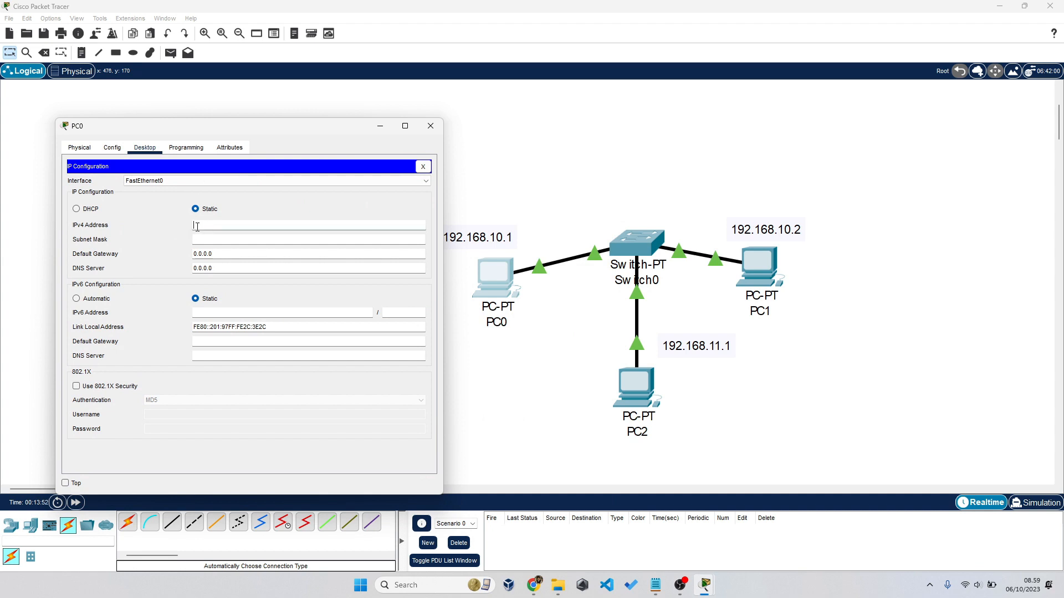
pyautogui.click(197, 226)
pyautogui.write('68.10.1')
pyautogui.press('Tab')
# Step: Compare PC0's IPv4 address with its subnet mask by highlighting the octets, and return to the topology
pyautogui.click(235, 226)
pyautogui.moveTo(240, 237); pyautogui.dragTo(184, 239)
pyautogui.click(245, 243)
pyautogui.doubleClick(222, 240)
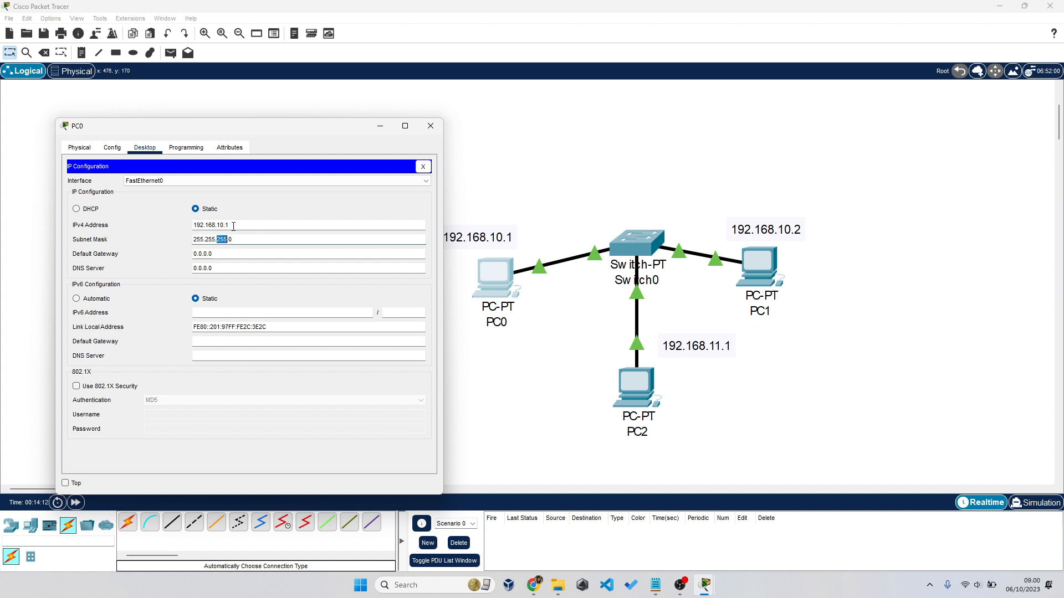
pyautogui.moveTo(233, 227); pyautogui.dragTo(159, 228)
pyautogui.doubleClick(222, 239)
pyautogui.tripleClick(243, 227)
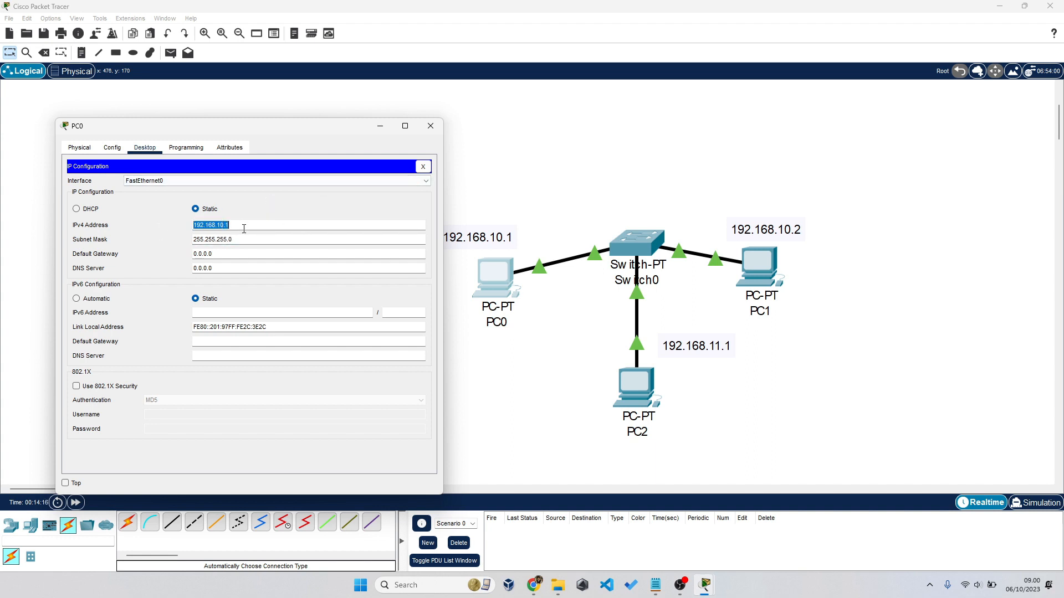
pyautogui.click(820, 352)
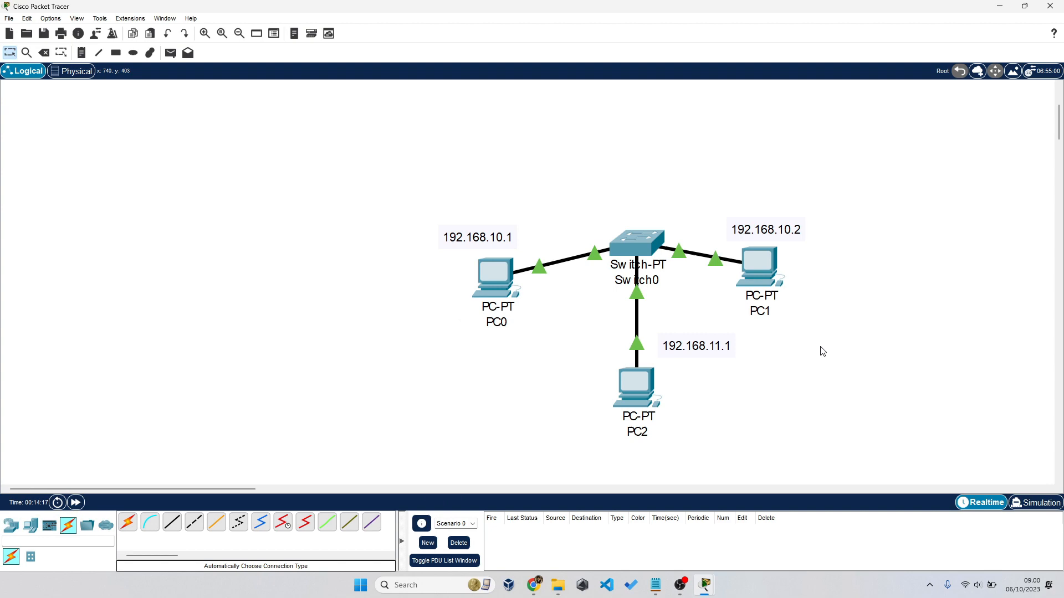
# Step: Assign PC1 the static IPv4 address 192.168.10.2 with subnet mask 255.255.255.0 and close its configuration window
pyautogui.click(769, 270)
pyautogui.click(427, 119)
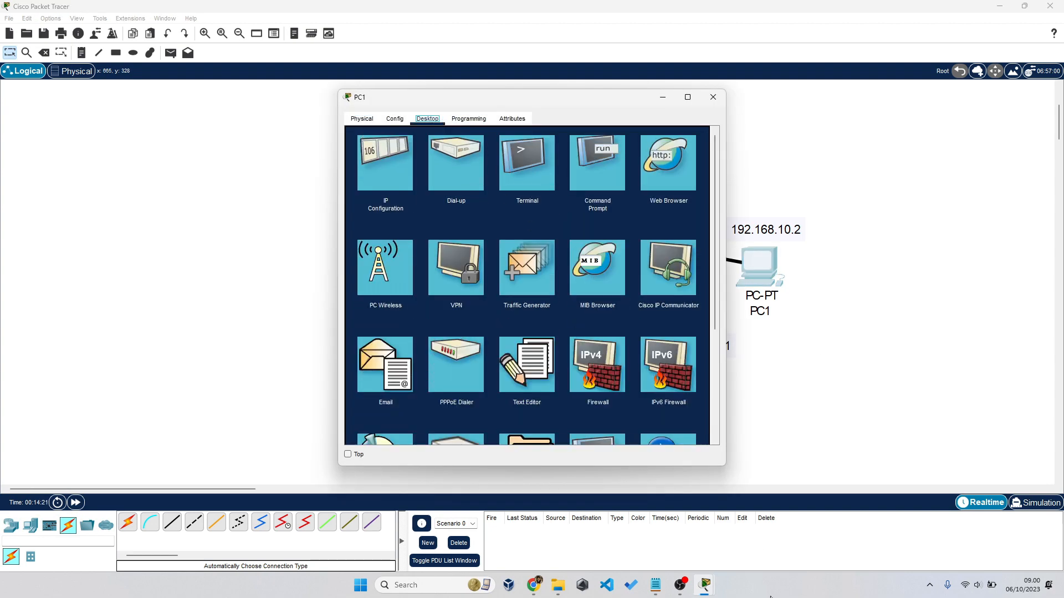
pyautogui.click(681, 585)
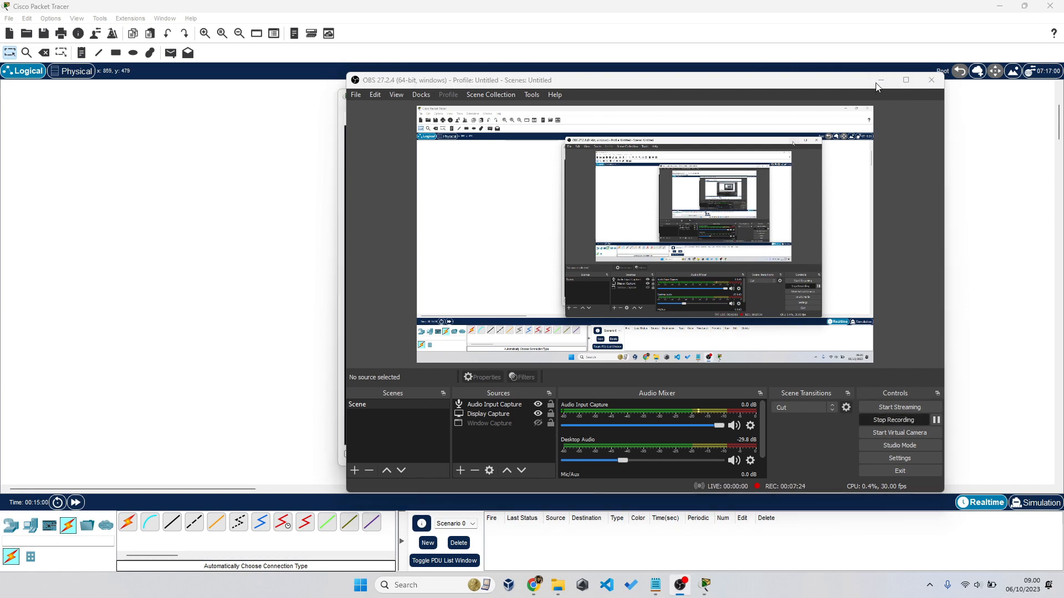
pyautogui.click(880, 79)
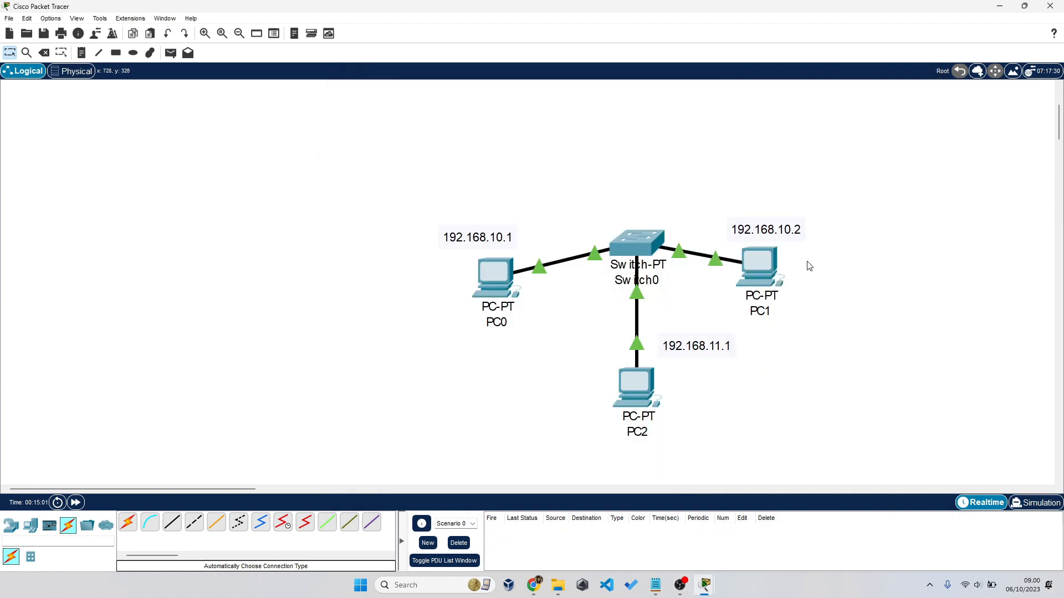
pyautogui.click(765, 271)
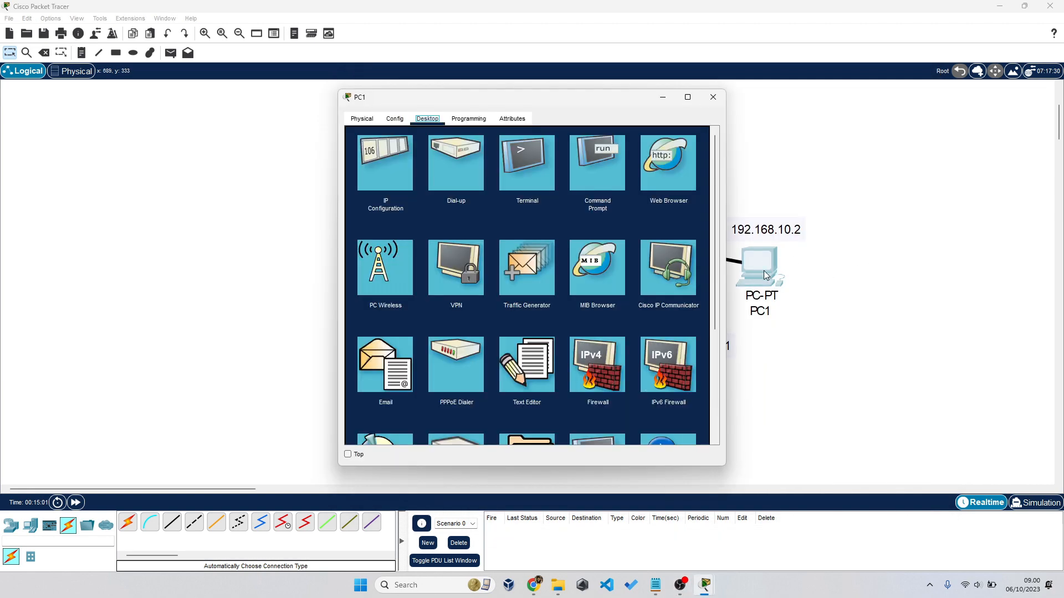
pyautogui.click(387, 160)
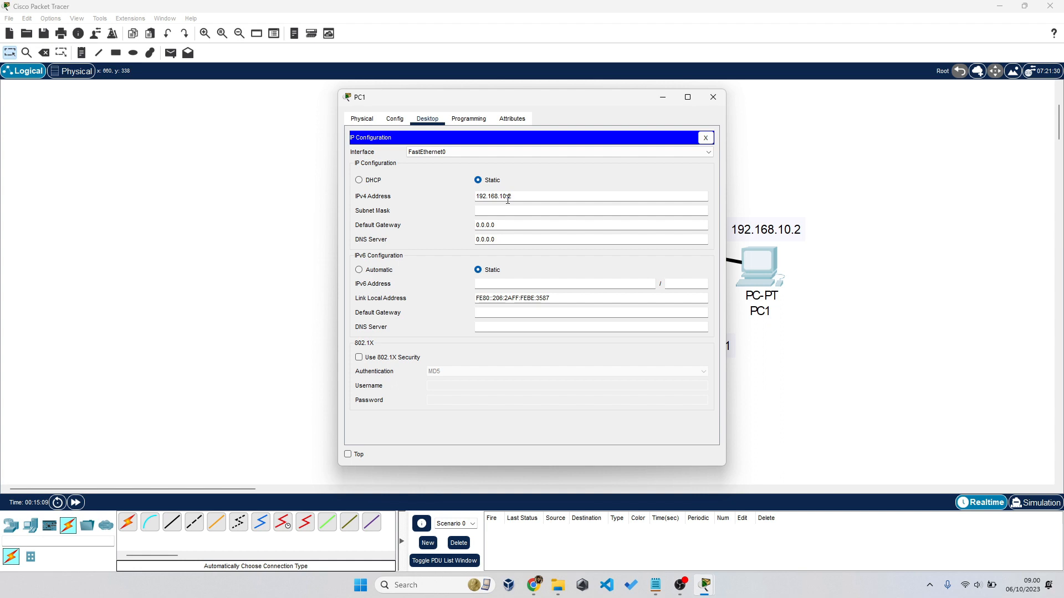
pyautogui.click(519, 209)
pyautogui.click(537, 213)
pyautogui.moveTo(529, 210); pyautogui.dragTo(453, 217)
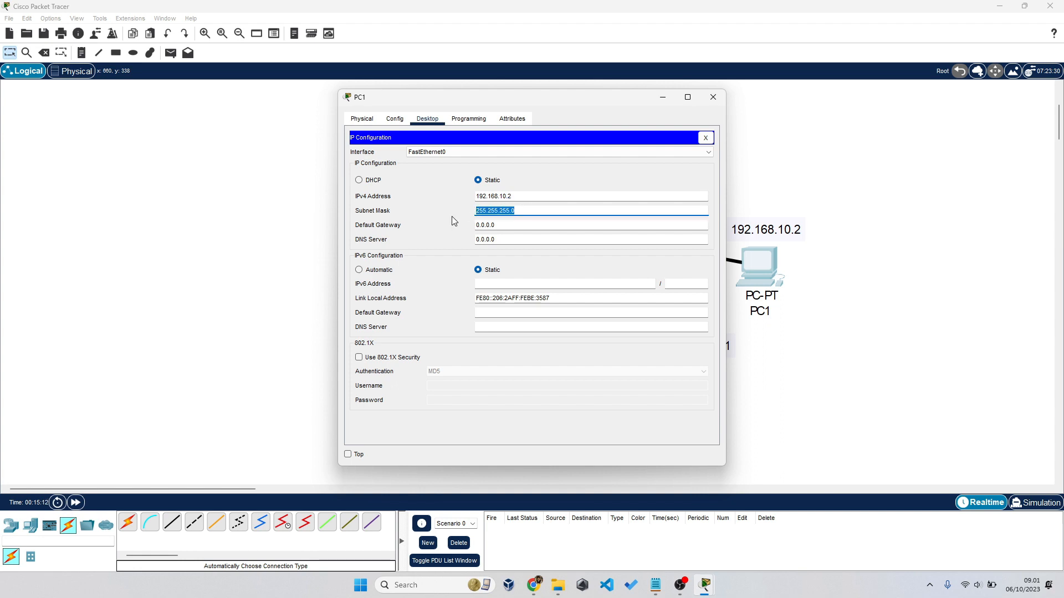
pyautogui.click(681, 587)
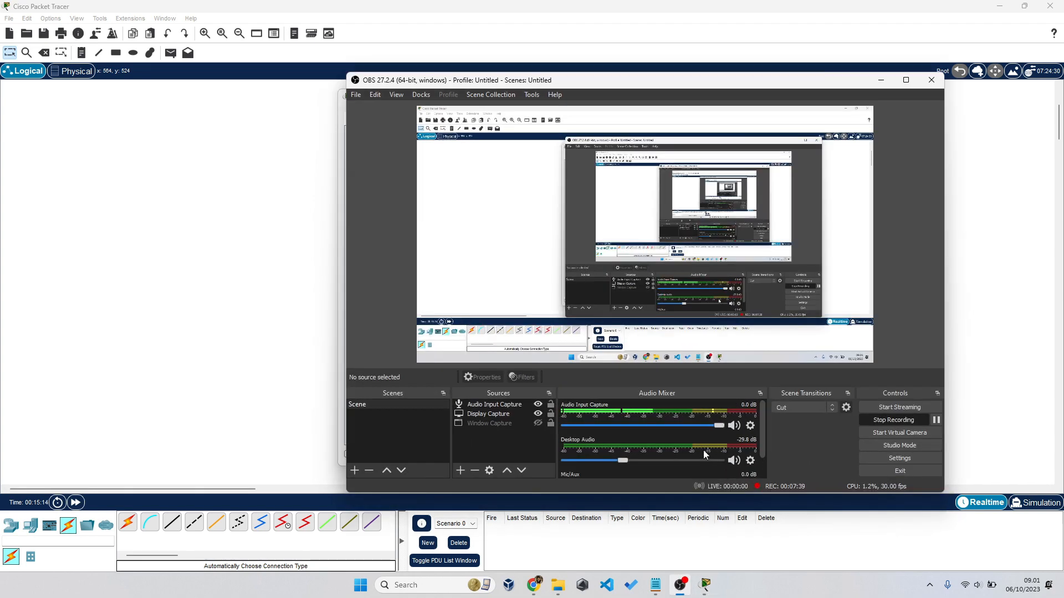
pyautogui.click(881, 79)
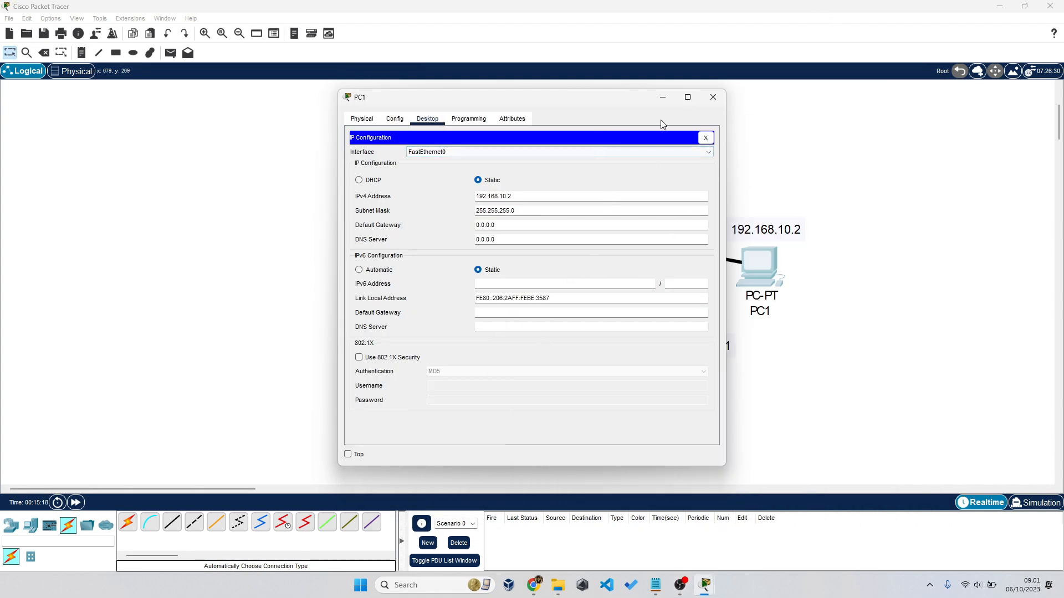
pyautogui.click(713, 97)
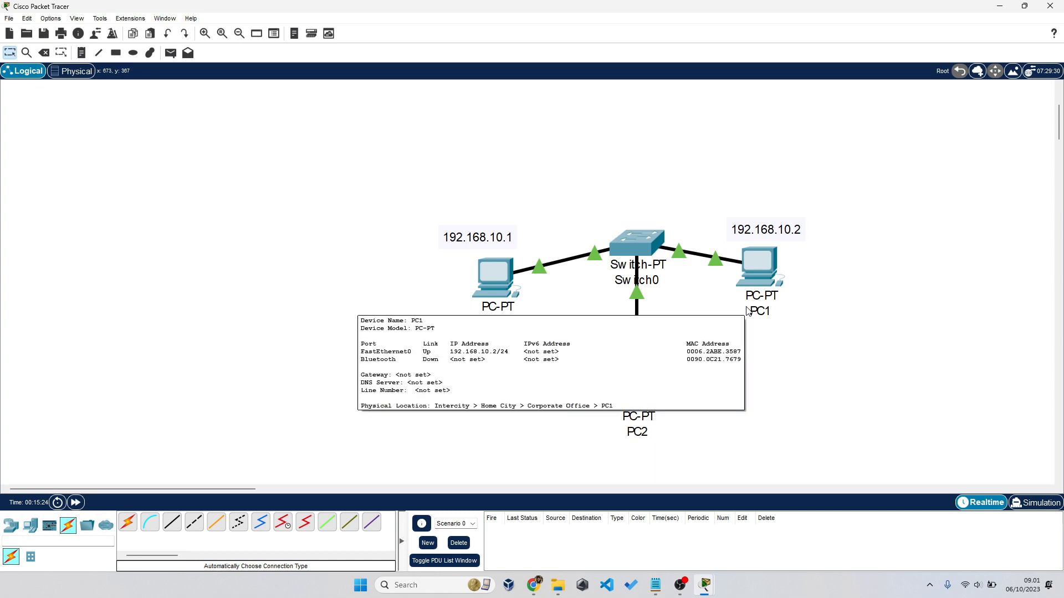
# Step: Centre the 192.168.10.1 note over PC0, and assign PC2 the static IPv4 address 192.168.11.1 with its default subnet mask
pyautogui.moveTo(499, 239); pyautogui.dragTo(514, 240)
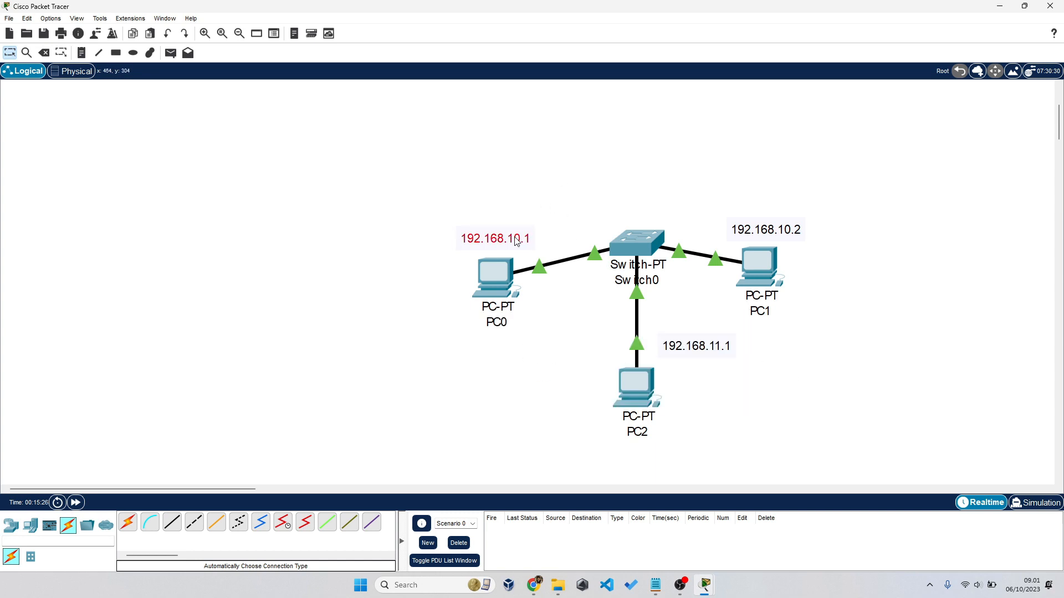
pyautogui.moveTo(248, 489); pyautogui.dragTo(299, 488)
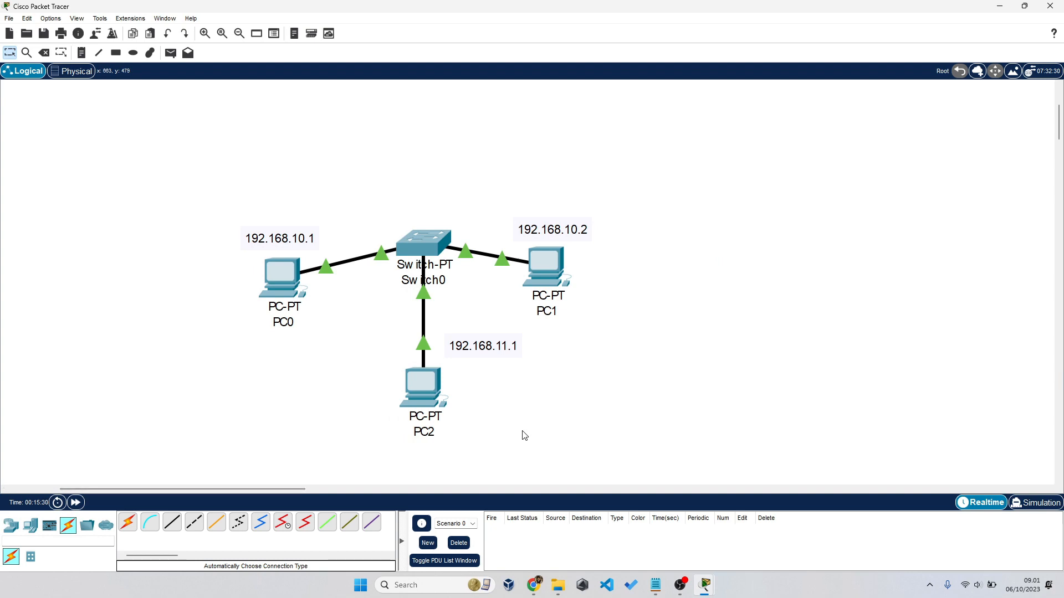
pyautogui.click(434, 397)
pyautogui.click(427, 118)
pyautogui.click(388, 161)
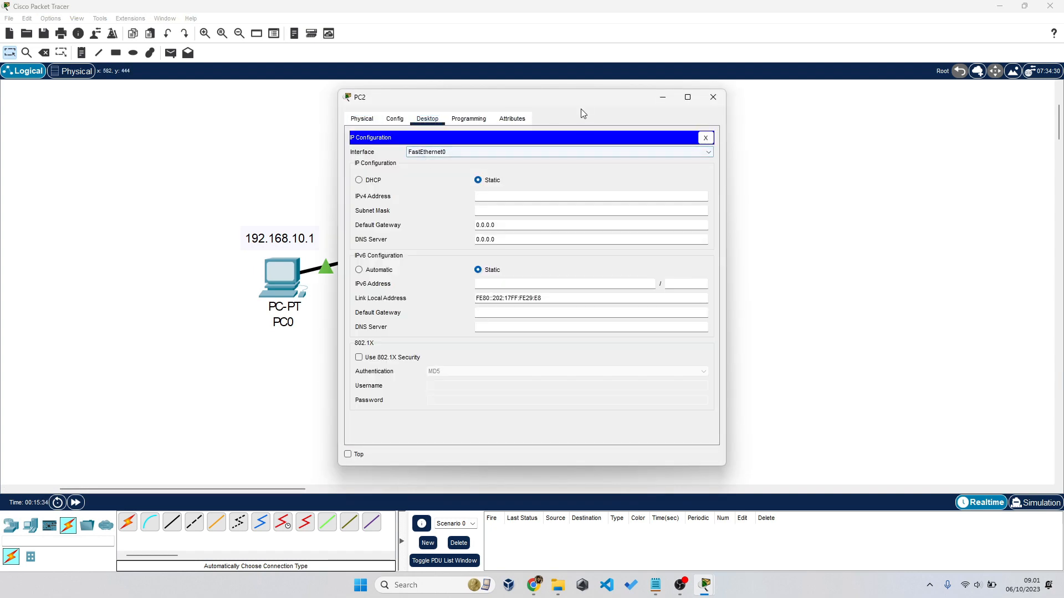
pyautogui.moveTo(581, 109); pyautogui.dragTo(805, 135)
pyautogui.click(708, 224)
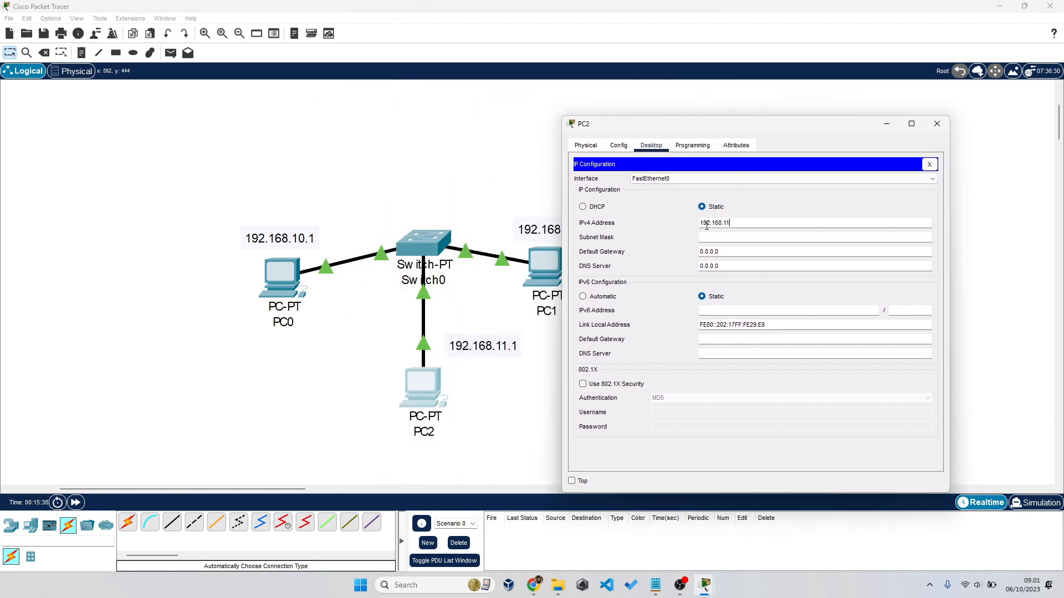
pyautogui.press('Tab')
pyautogui.click(747, 238)
pyautogui.click(936, 124)
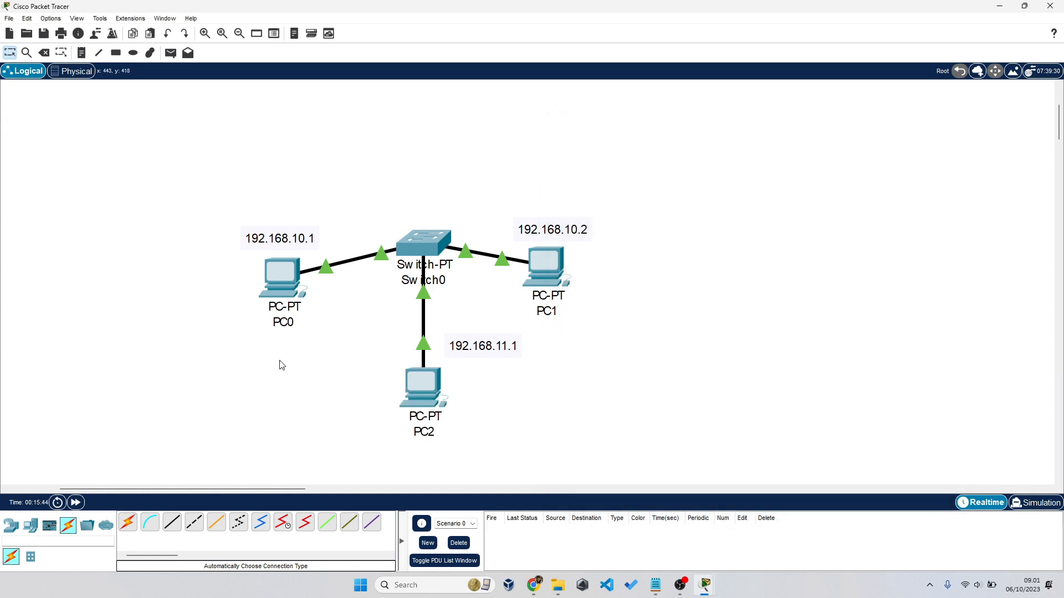
# Step: Ping 192.168.10.2 from PC0's Command Prompt, keeping its window beside the topology
pyautogui.moveTo(192, 220); pyautogui.dragTo(626, 422)
pyautogui.click(278, 272)
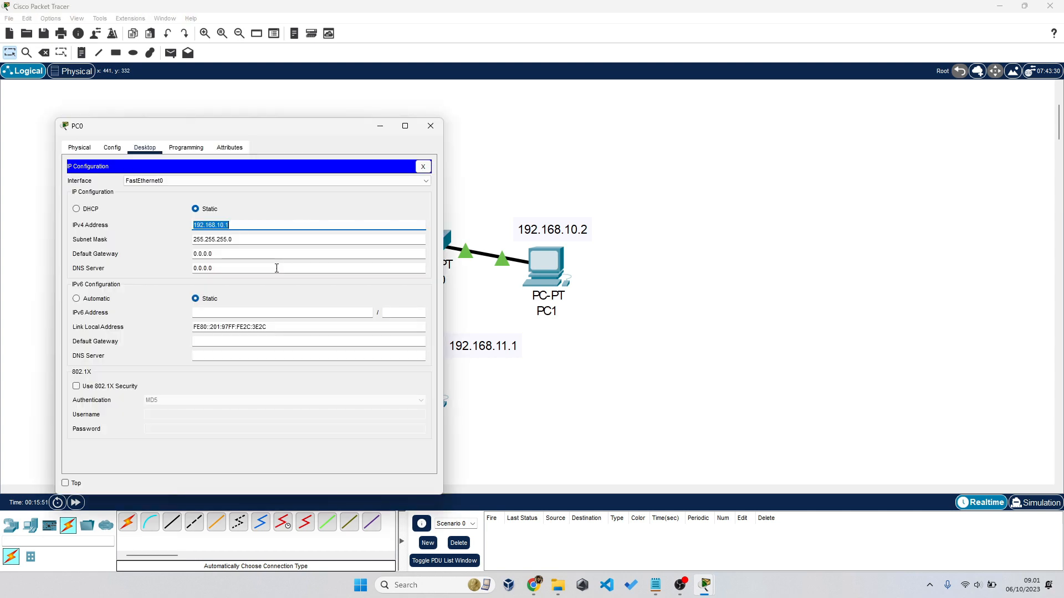
pyautogui.click(423, 166)
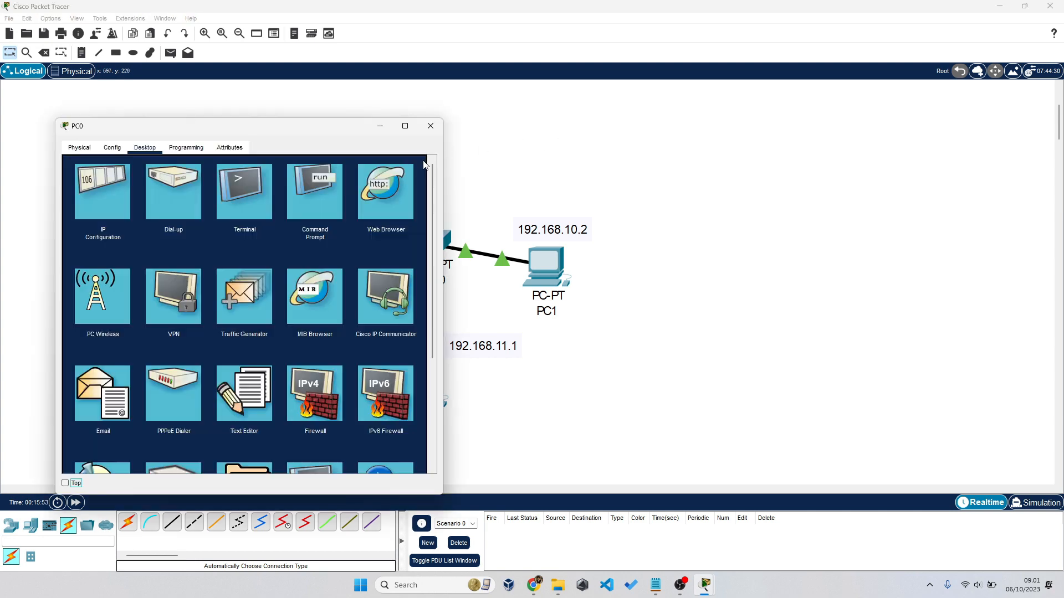
pyautogui.moveTo(296, 134); pyautogui.dragTo(834, 136)
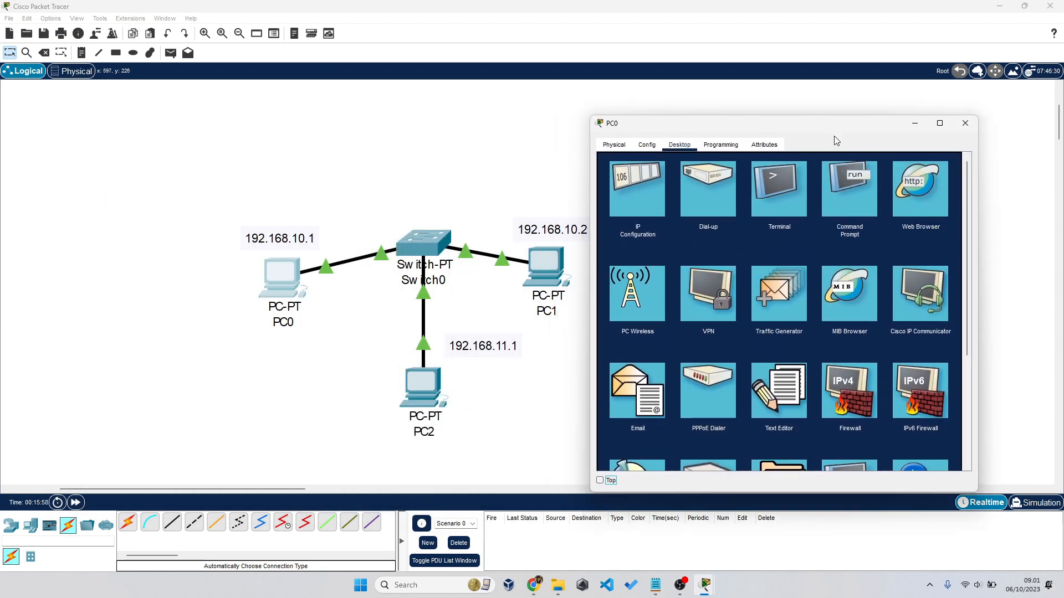
pyautogui.click(855, 195)
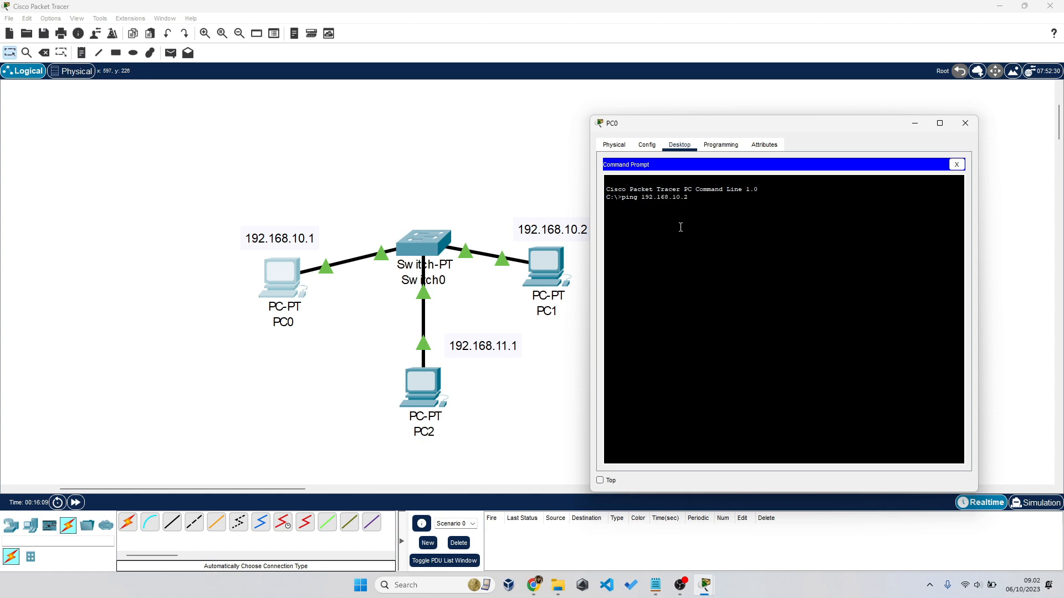
pyautogui.press('Return')
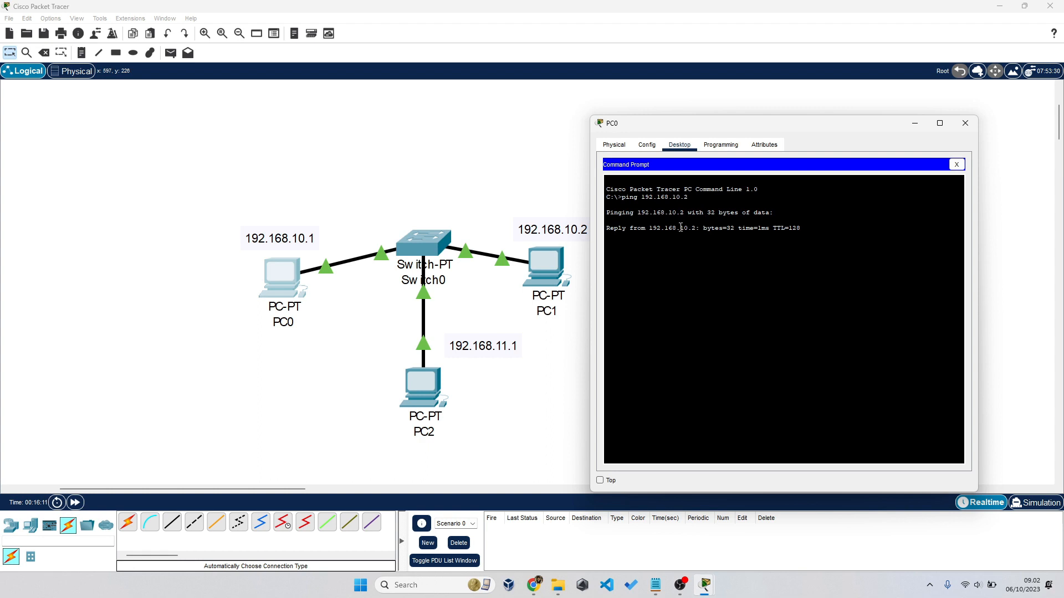
pyautogui.moveTo(743, 127); pyautogui.dragTo(749, 120)
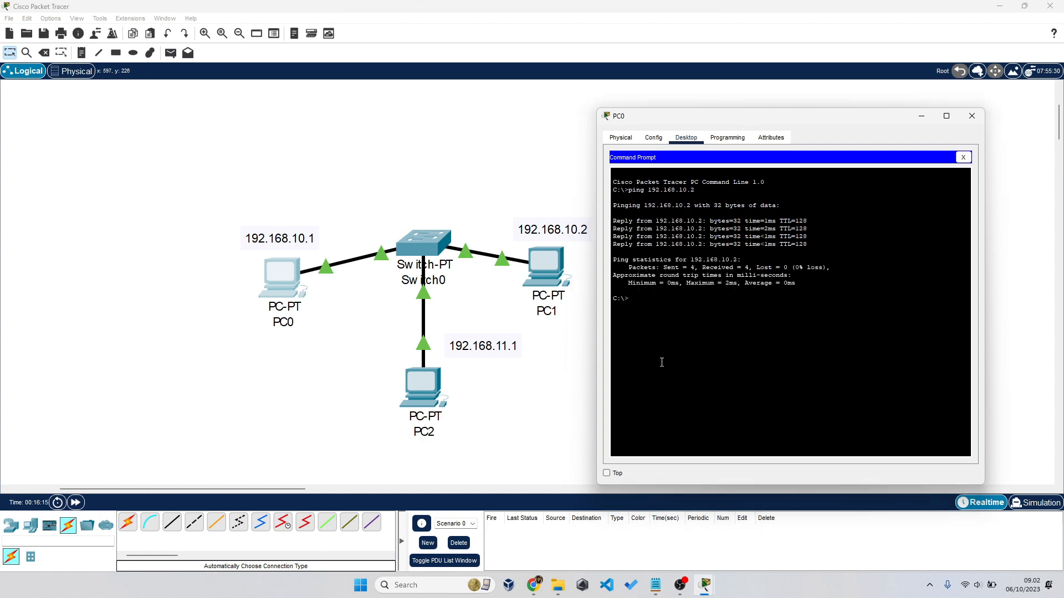
# Step: Switch to the Notepad notes and add eight line breaks after the 192.168.33.172 //beda network line
pyautogui.click(655, 584)
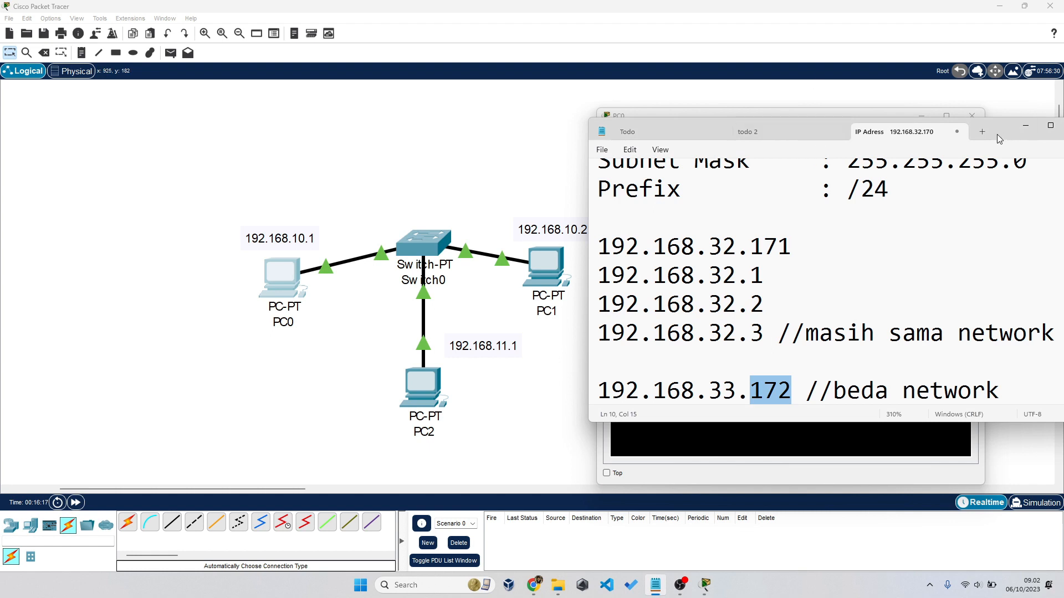
pyautogui.moveTo(999, 139); pyautogui.dragTo(856, 119)
pyautogui.click(834, 264)
pyautogui.click(858, 370)
pyautogui.press('Return')
pyautogui.press('Return')
pyautogui.press('Return')
pyautogui.press('Return')
pyautogui.press('Return')
pyautogui.press('Return')
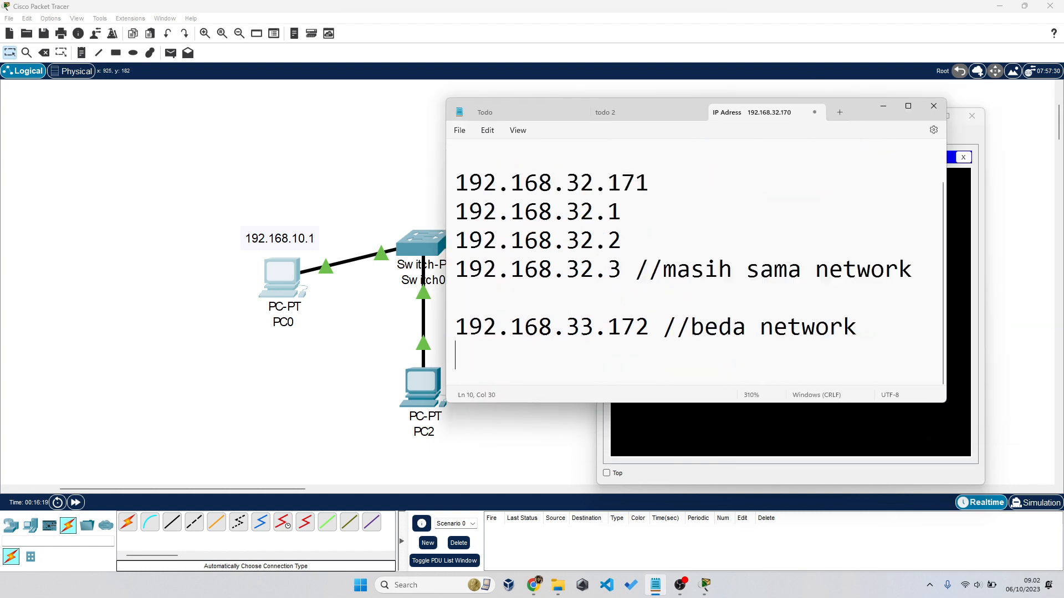
pyautogui.press('Return')
pyautogui.press('Return')
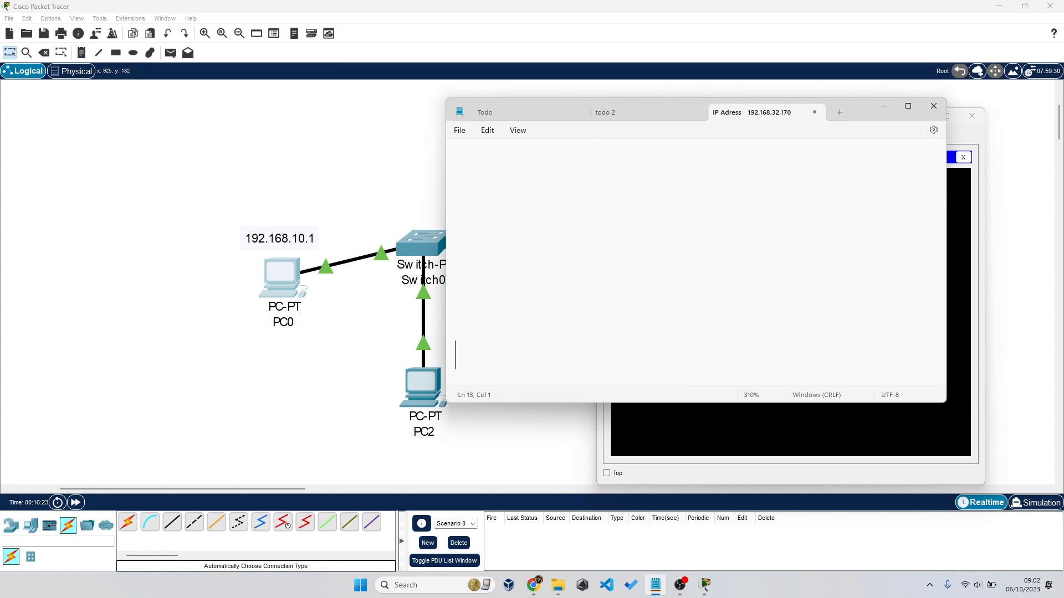
# Step: Place the notes beside the ping output and write "Reply from... -> pengiriman paket berhasil" on the new line
pyautogui.moveTo(860, 115); pyautogui.dragTo(527, 142)
pyautogui.write('Reply from...')
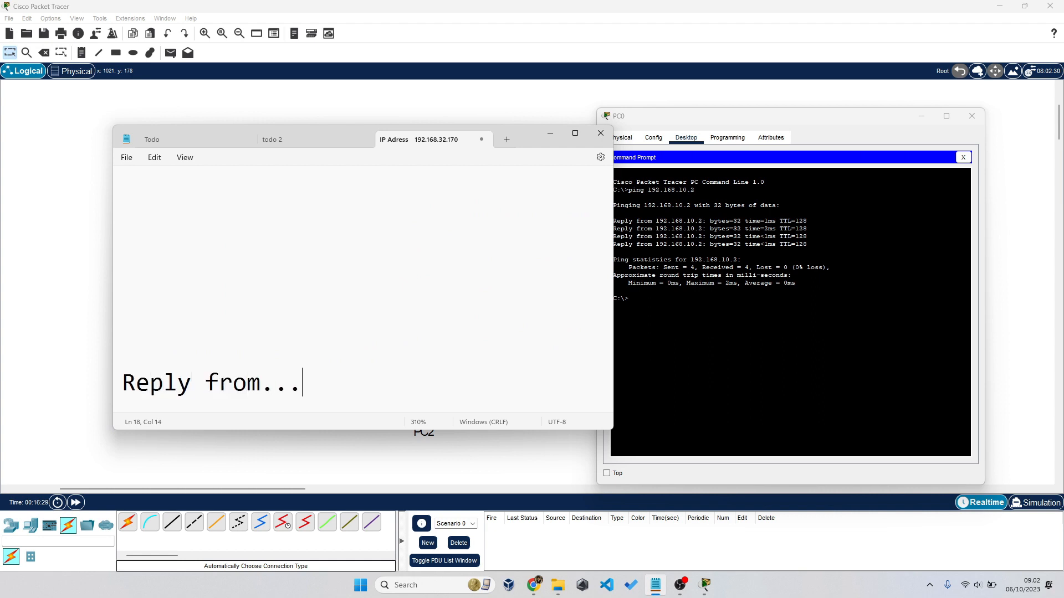
pyautogui.write(' -> ')
pyautogui.write('ip')
pyautogui.press('BackSpace')
pyautogui.press('BackSpace')
pyautogui.press('BackSpace')
pyautogui.write('pengir')
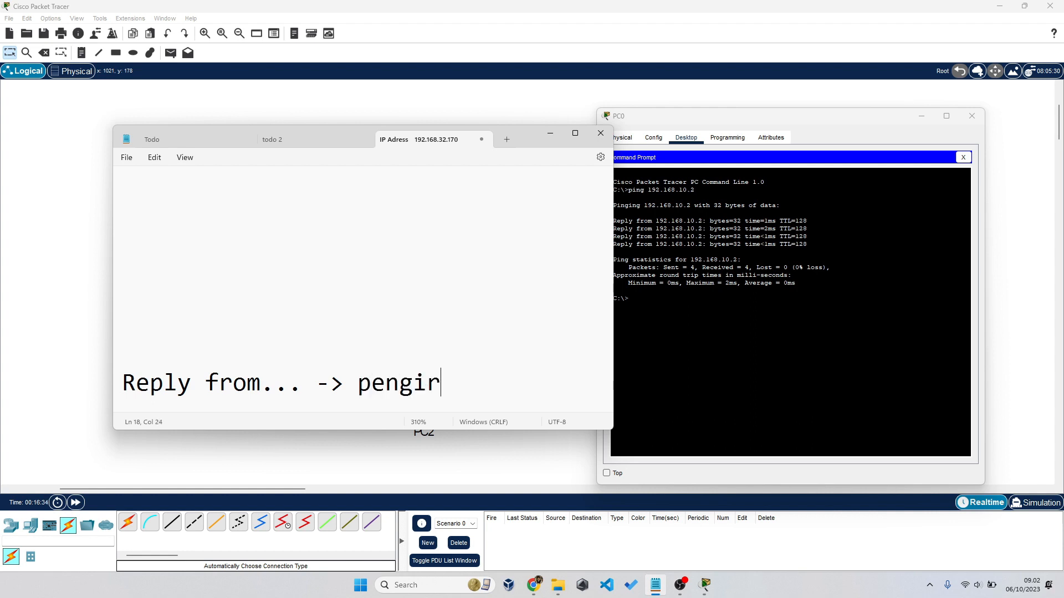
pyautogui.write('iman paket berhasil')
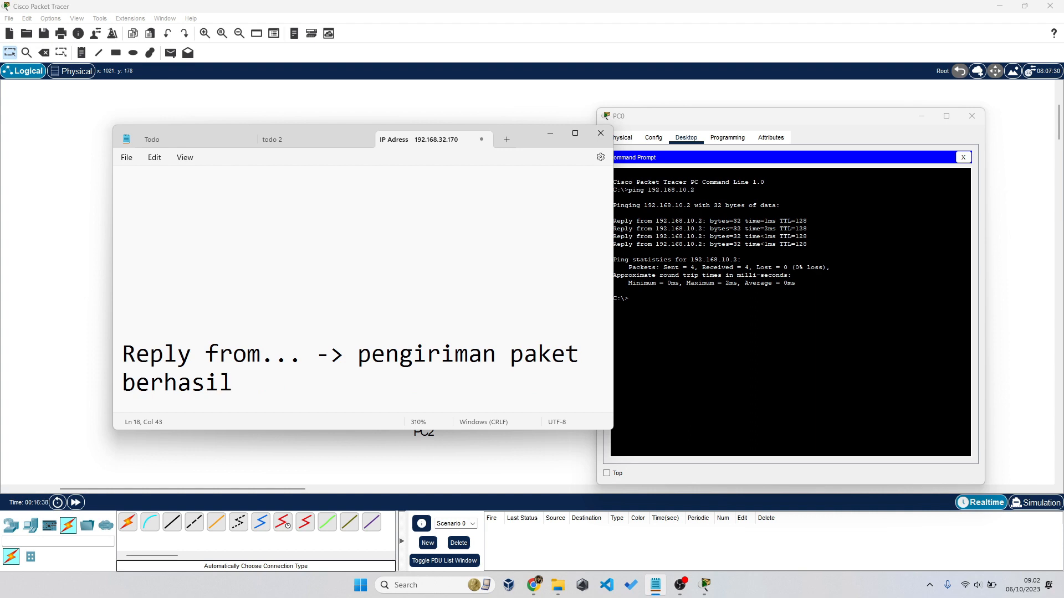
# Step: Move the Notepad window below the ping output so it no longer covers the topology
pyautogui.press('Up')
pyautogui.press('Up')
pyautogui.click(325, 379)
pyautogui.moveTo(524, 138); pyautogui.dragTo(944, 334)
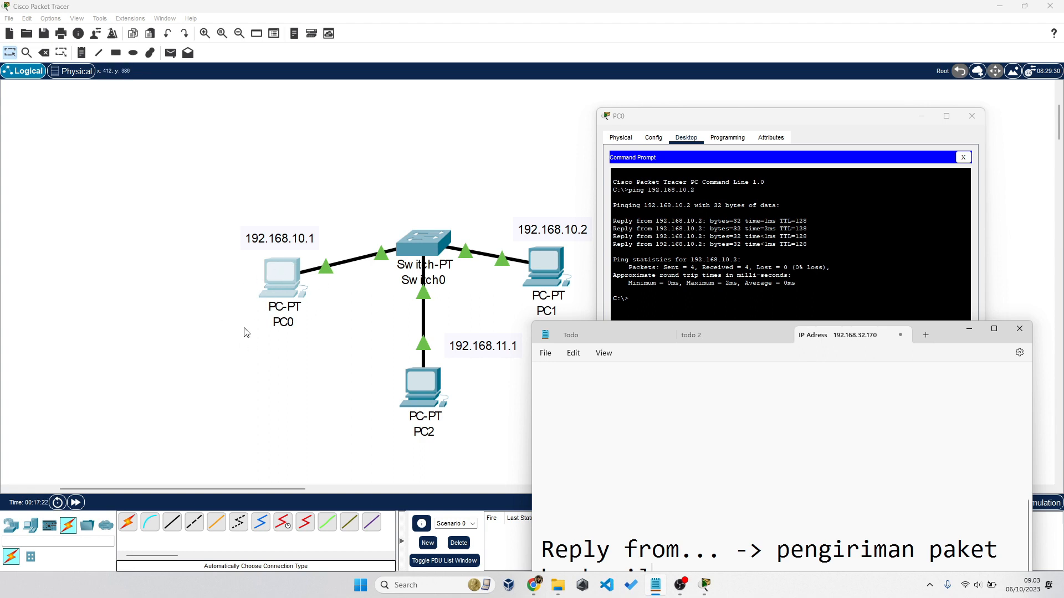
# Step: Move the notes window beside the ping output and add the line "Request Time out -> pengiriman paket gagal"
pyautogui.moveTo(949, 337); pyautogui.dragTo(515, 141)
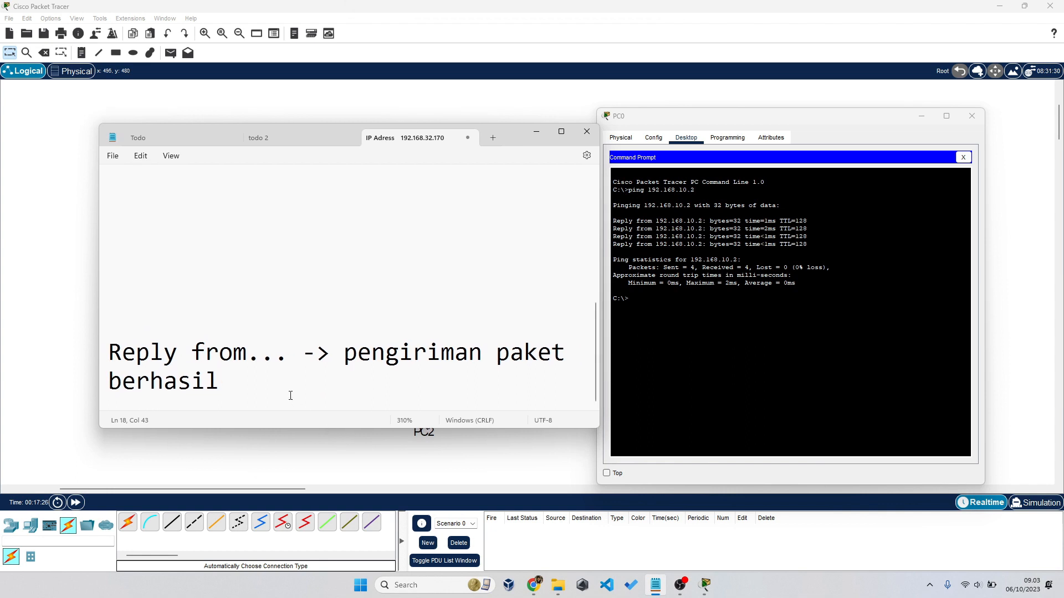
pyautogui.press('Return')
pyautogui.write('R')
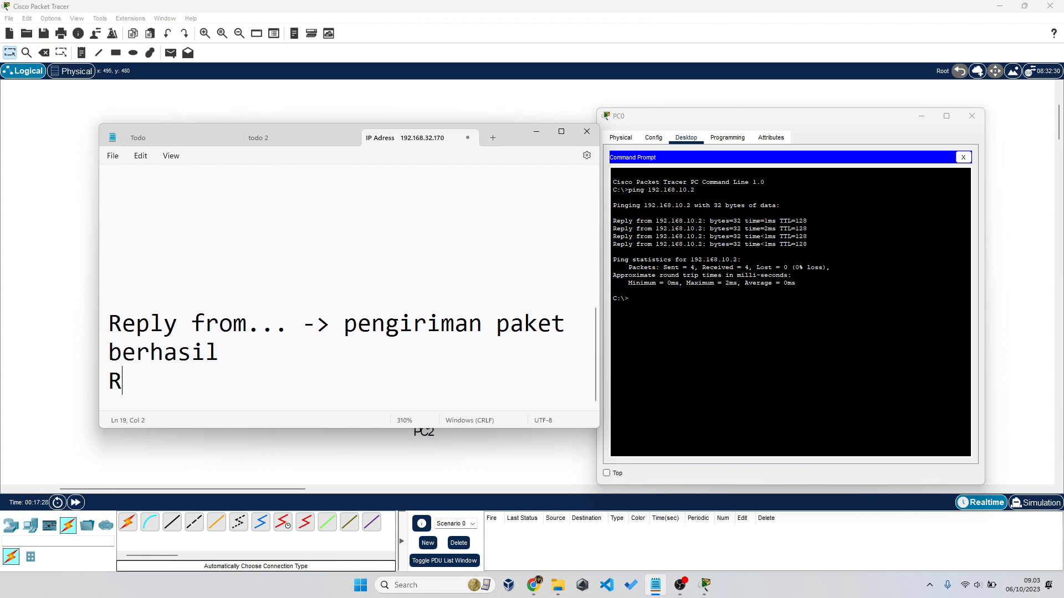
pyautogui.write('equest Time ')
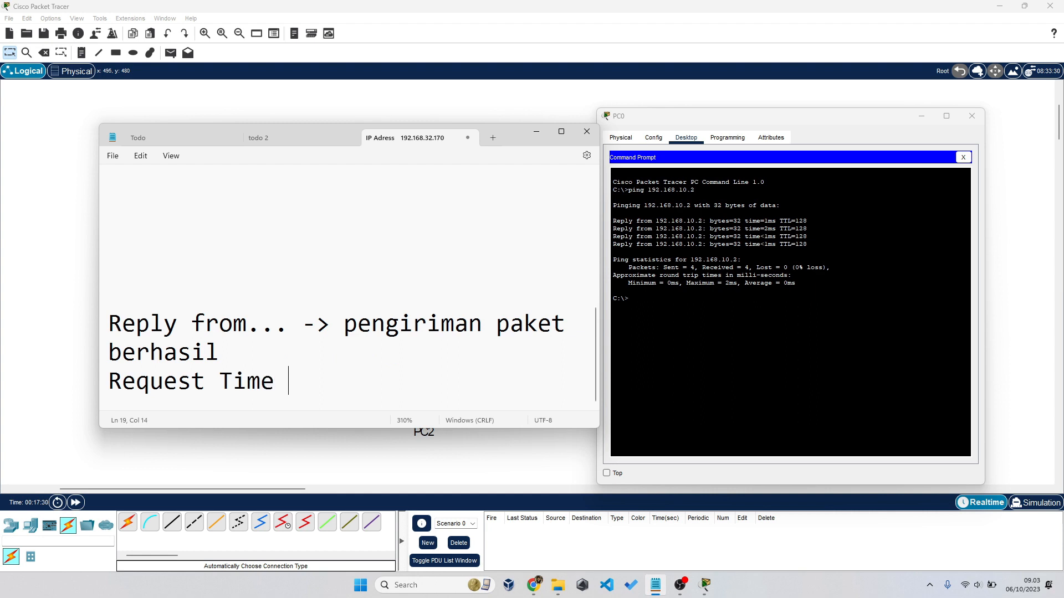
pyautogui.write('out -> pengiriman paket')
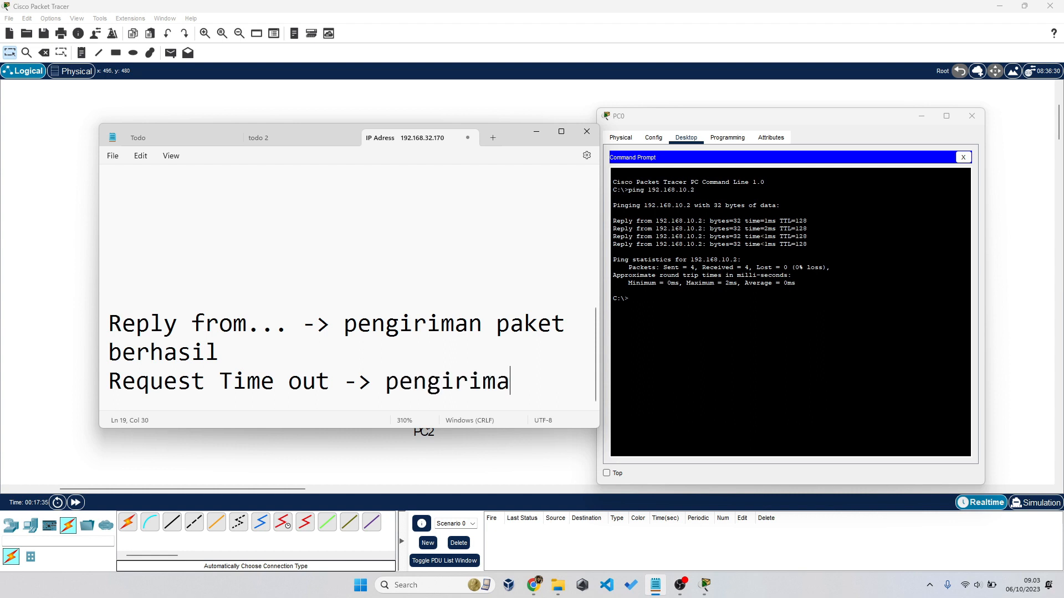
pyautogui.write('gal')
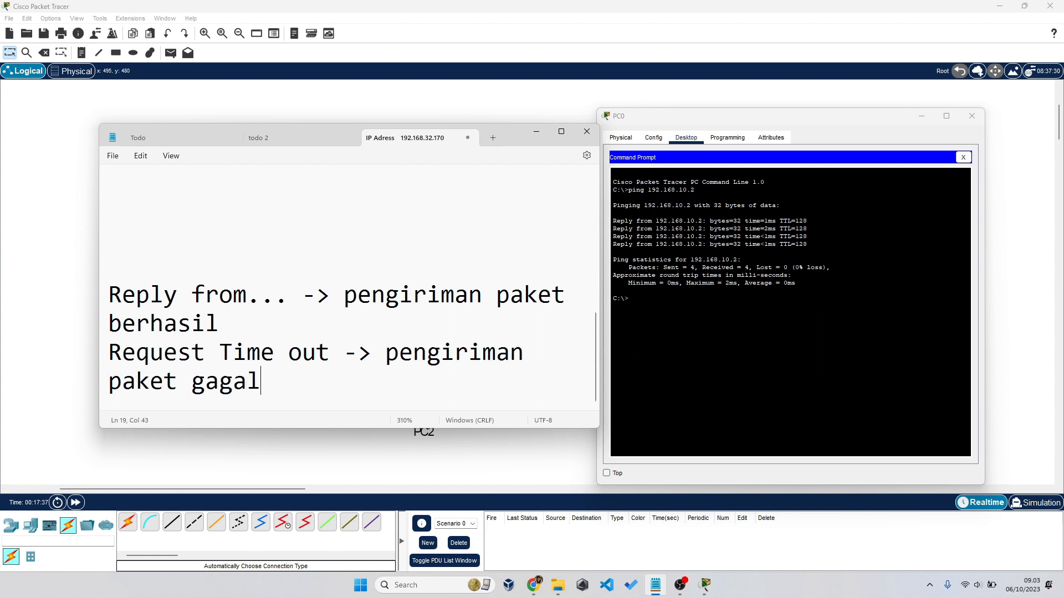
# Step: Ping 192.168.10.3 from PC0's Command Prompt, with the notes minimized so the topology is uncovered
pyautogui.click(693, 314)
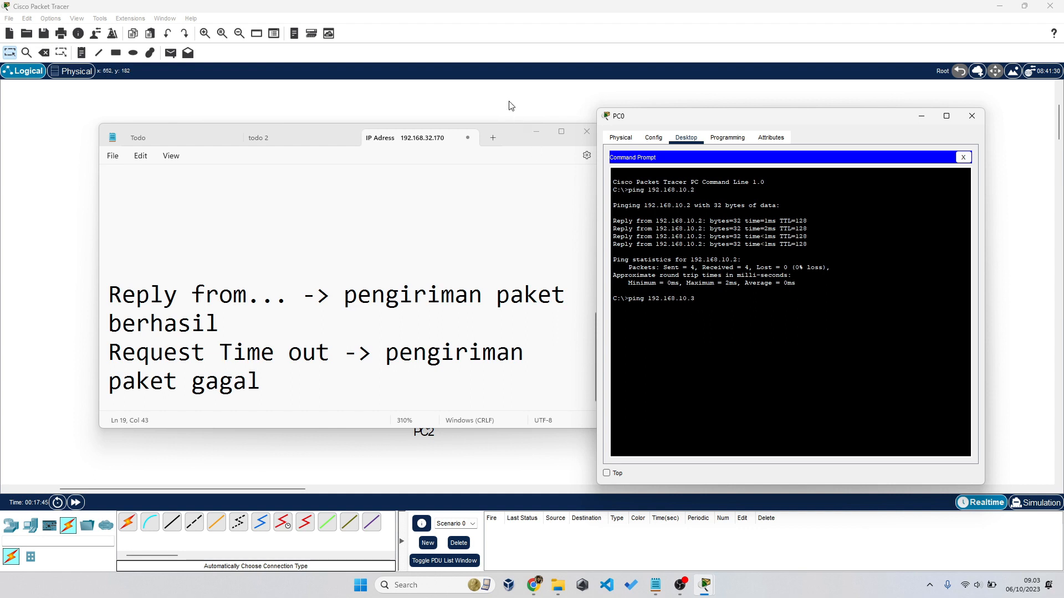
pyautogui.click(536, 132)
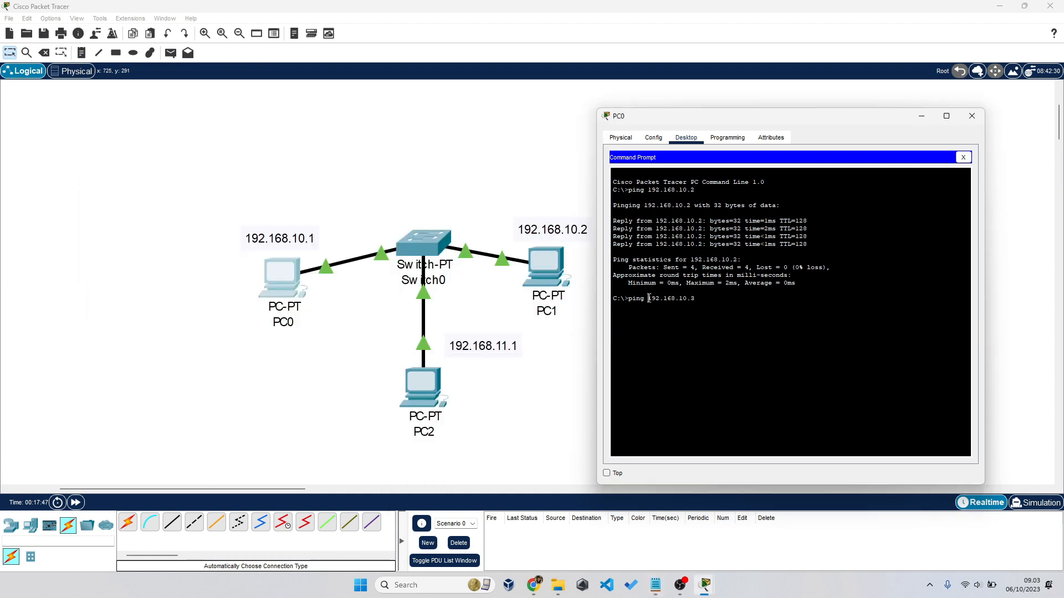
pyautogui.moveTo(648, 298); pyautogui.dragTo(698, 298)
pyautogui.click(705, 312)
pyautogui.press('Return')
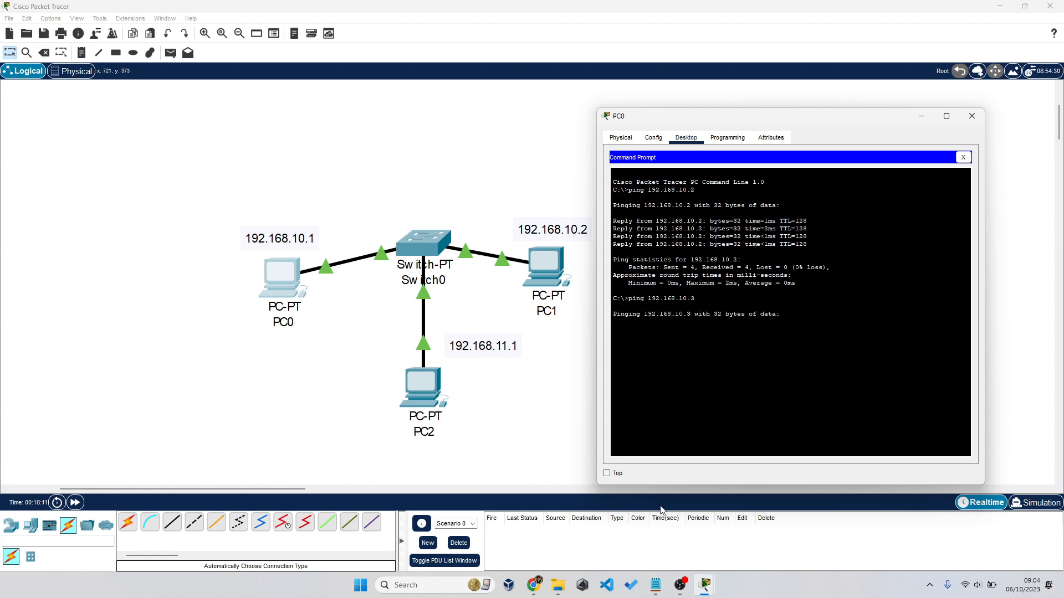
# Step: Bring back the Notepad notes and add "General Failure" on a new line below the Request Time out note
pyautogui.click(656, 585)
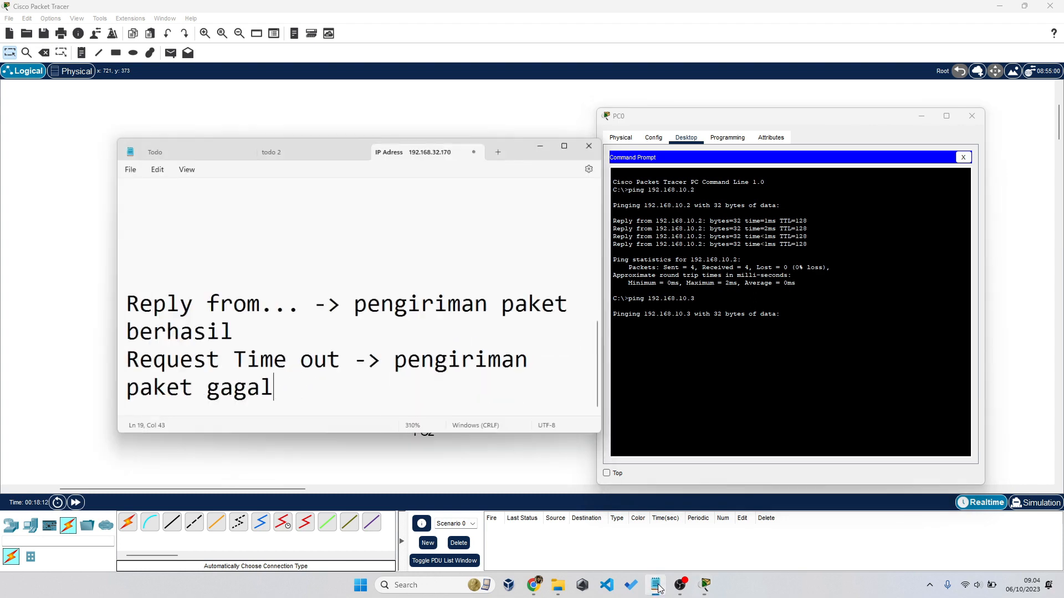
pyautogui.click(642, 340)
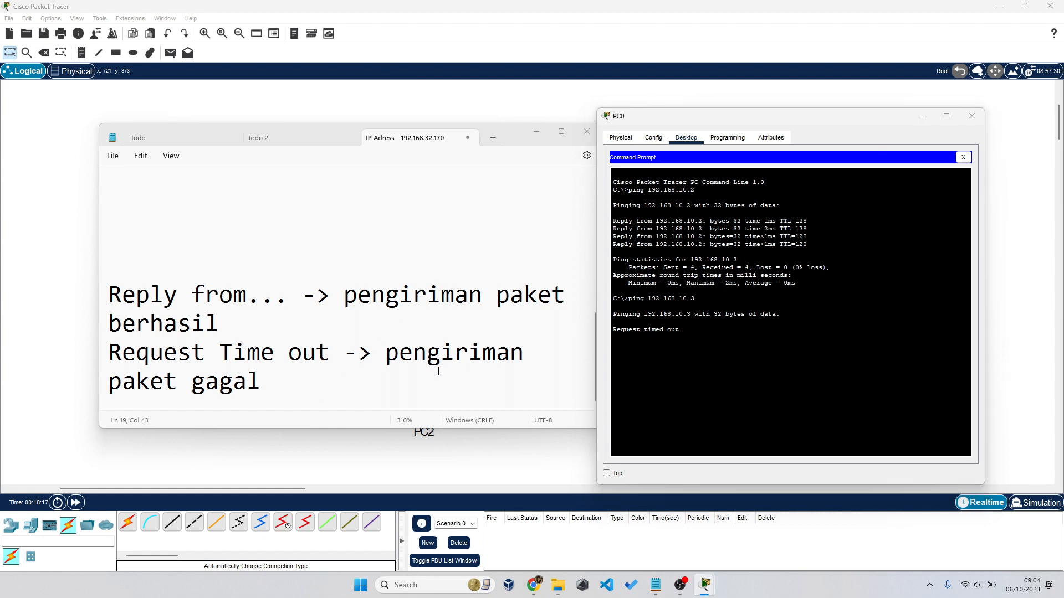
pyautogui.click(516, 381)
pyautogui.press('Return')
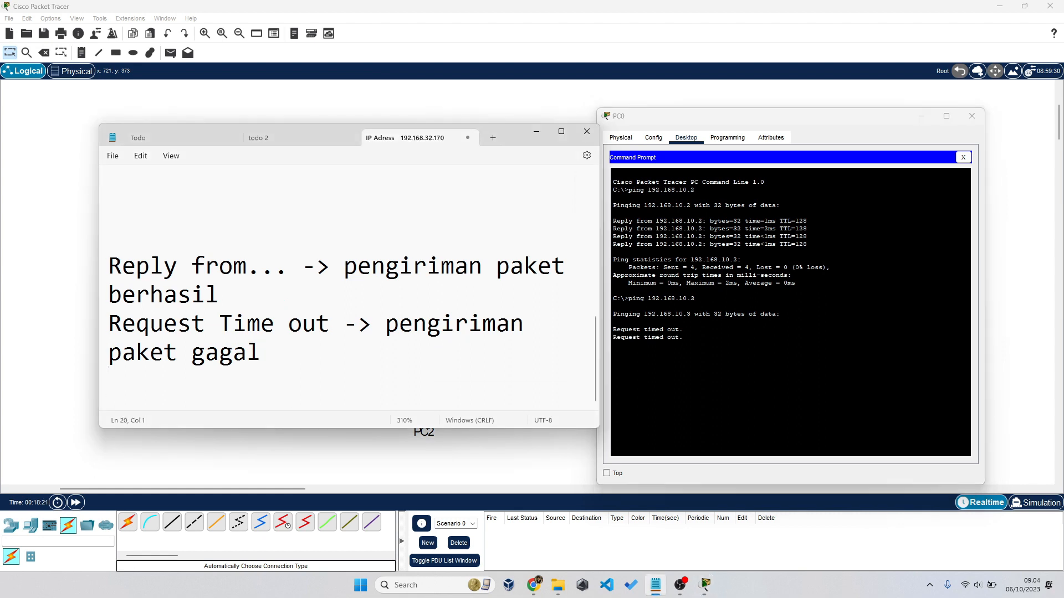
pyautogui.write('General Failu')
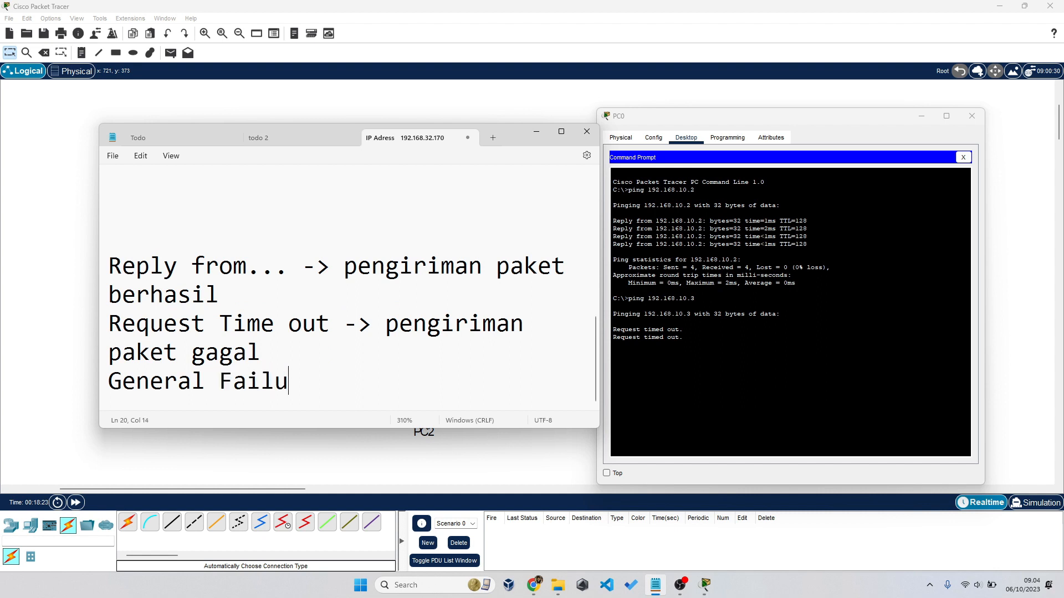
pyautogui.write('re')
# Step: Separate the Reply from, Request Time out and General Failure notes with one blank line each
pyautogui.press('Down')
pyautogui.press('Up')
pyautogui.press('Right')
pyautogui.press('Right')
pyautogui.press('Return')
pyautogui.press('Up')
pyautogui.press('Up')
pyautogui.press('Left')
pyautogui.press('Return')
pyautogui.press('Down')
pyautogui.press('Down')
pyautogui.press('Down')
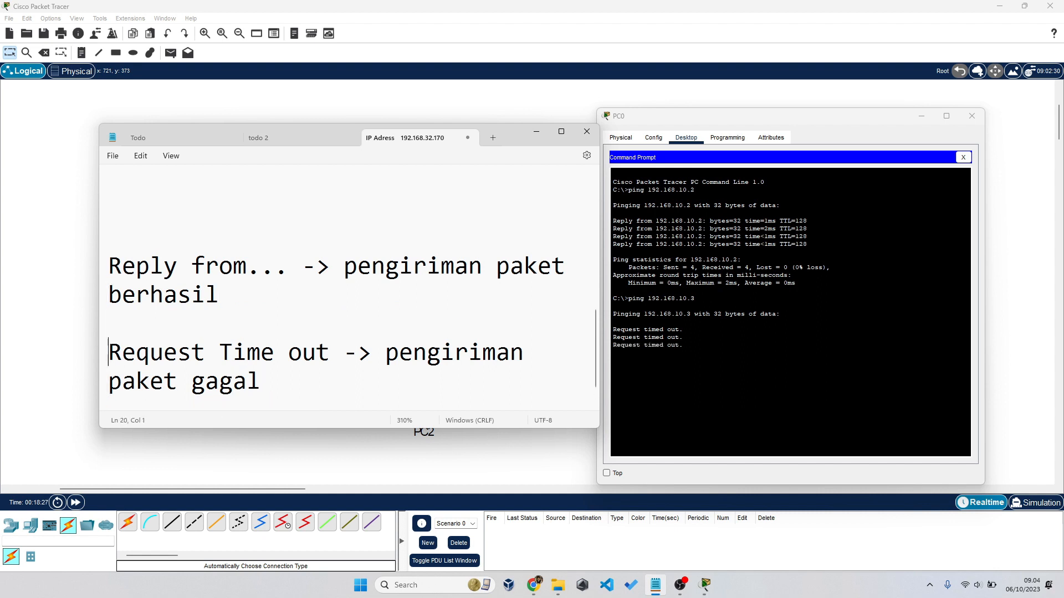
pyautogui.press('End')
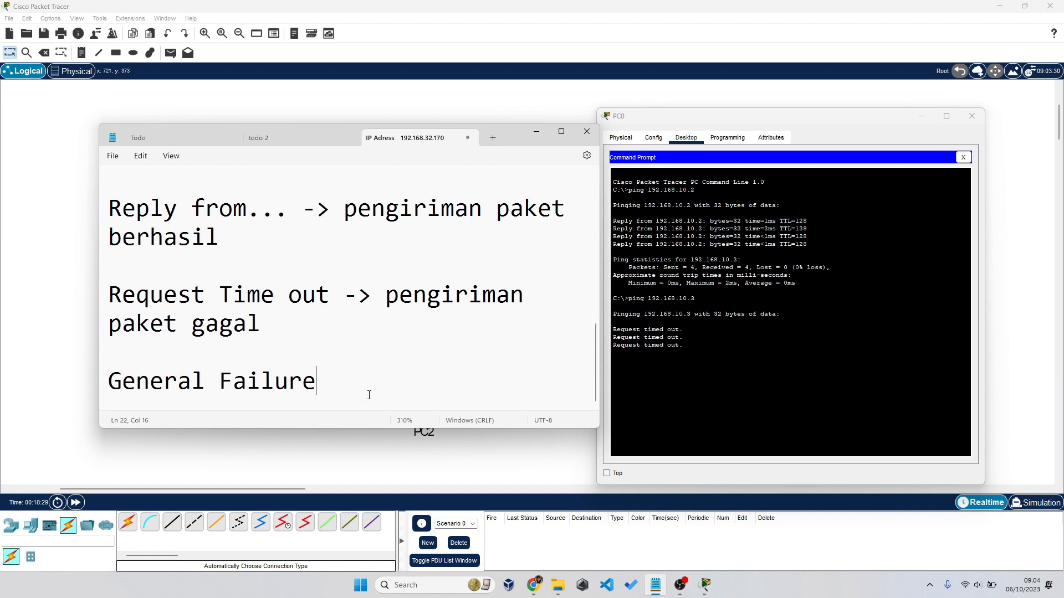
# Step: Complete the General Failure note with "-> ada masalah dengan perangkat fisik" and minimize the notes
pyautogui.write('-> ada mas')
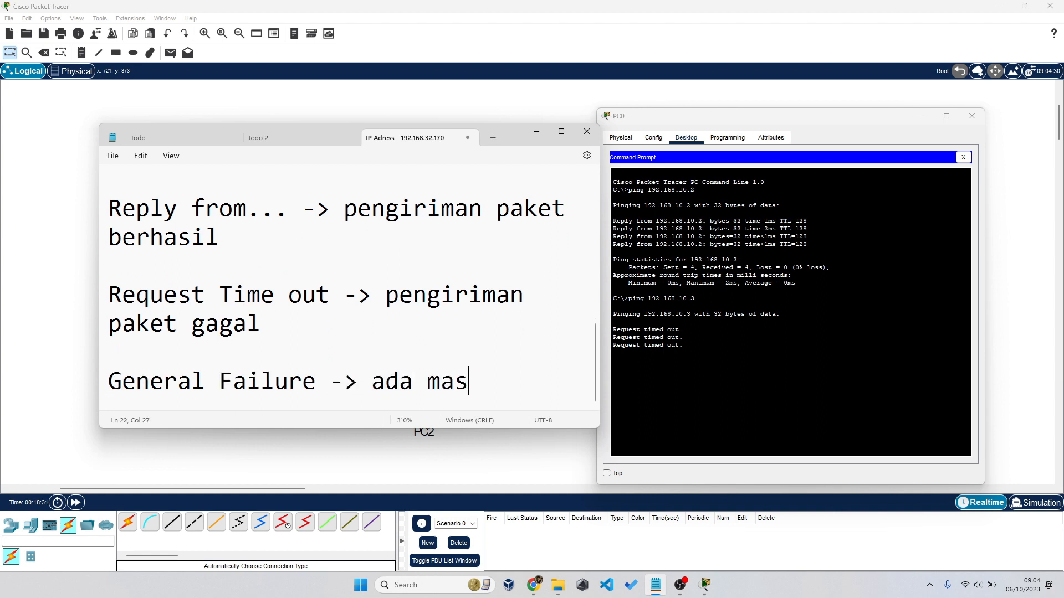
pyautogui.write('alah dengan per')
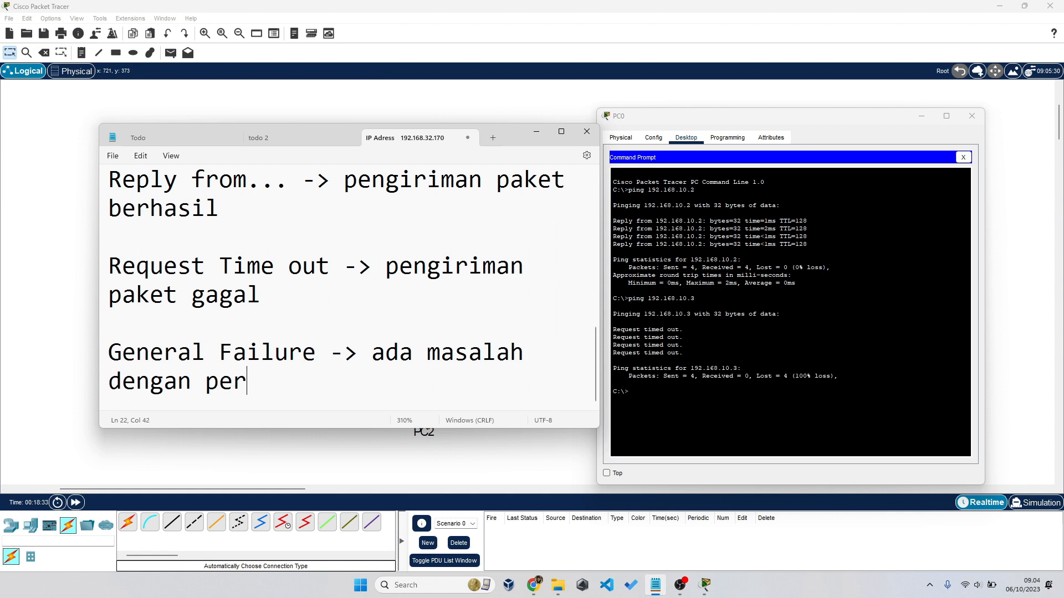
pyautogui.write('angkat fisik')
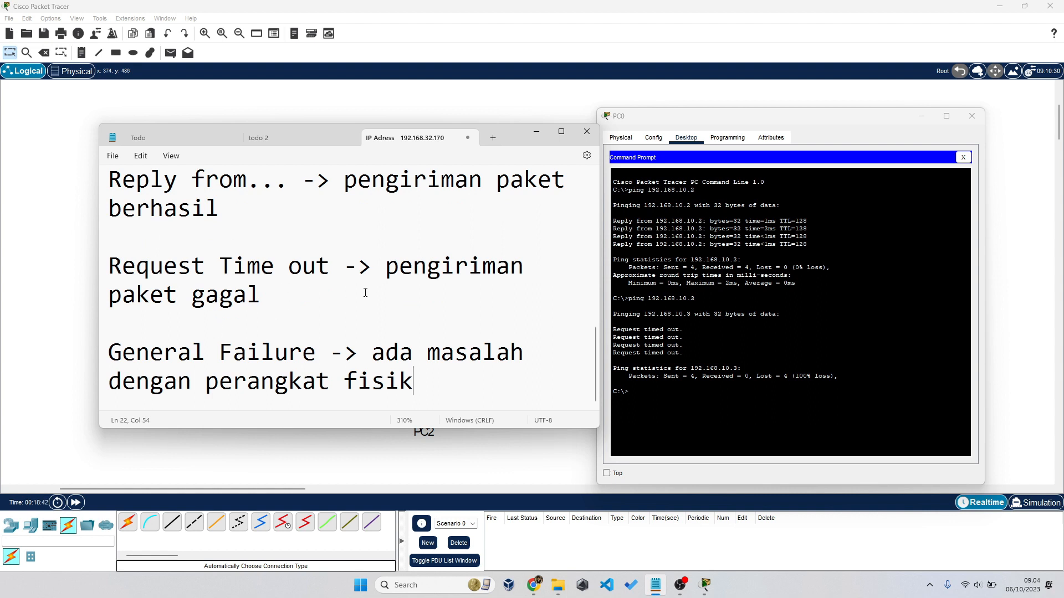
pyautogui.click(536, 132)
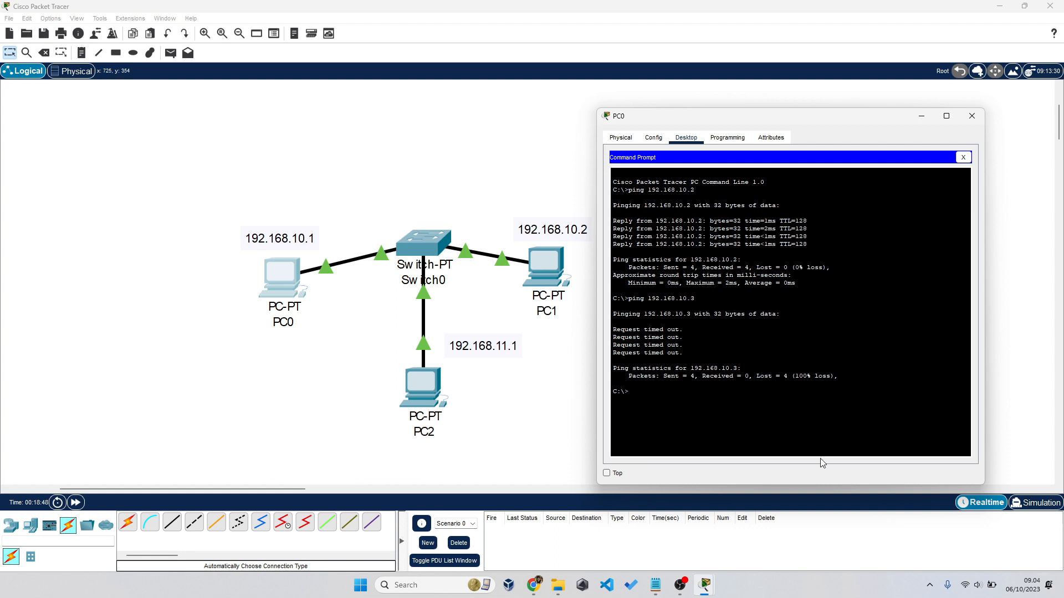
# Step: Return to the topology in Simulation mode and add a simple PDU from PC0 to PC1
pyautogui.click(403, 163)
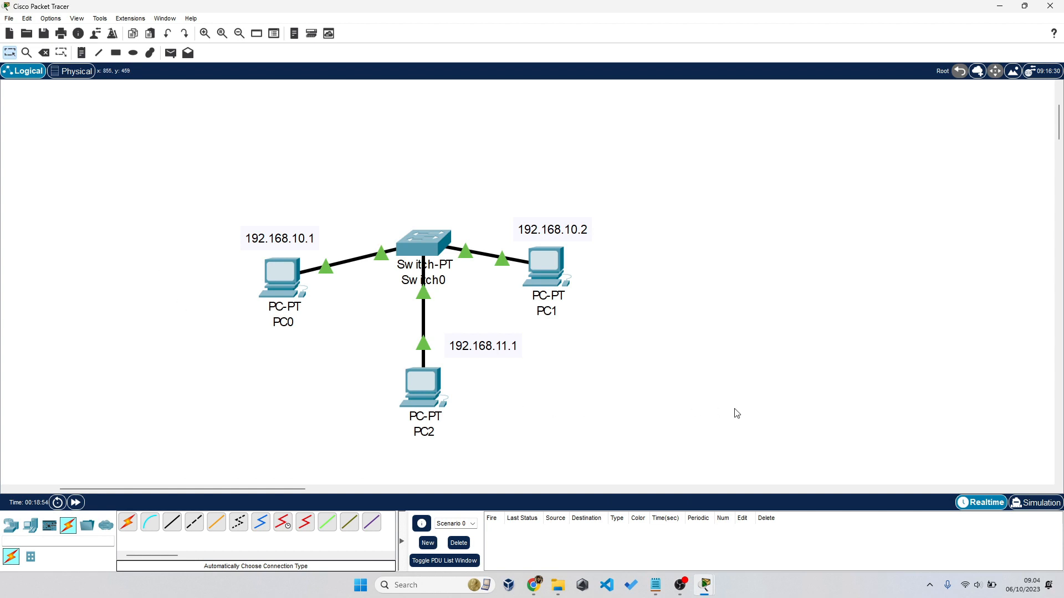
pyautogui.click(1024, 505)
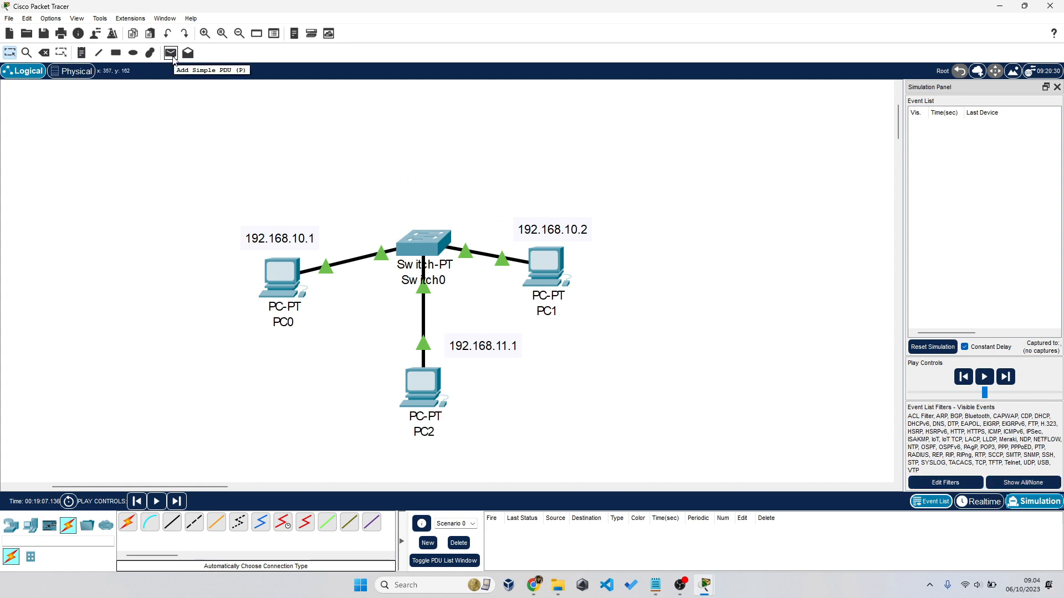
pyautogui.click(173, 56)
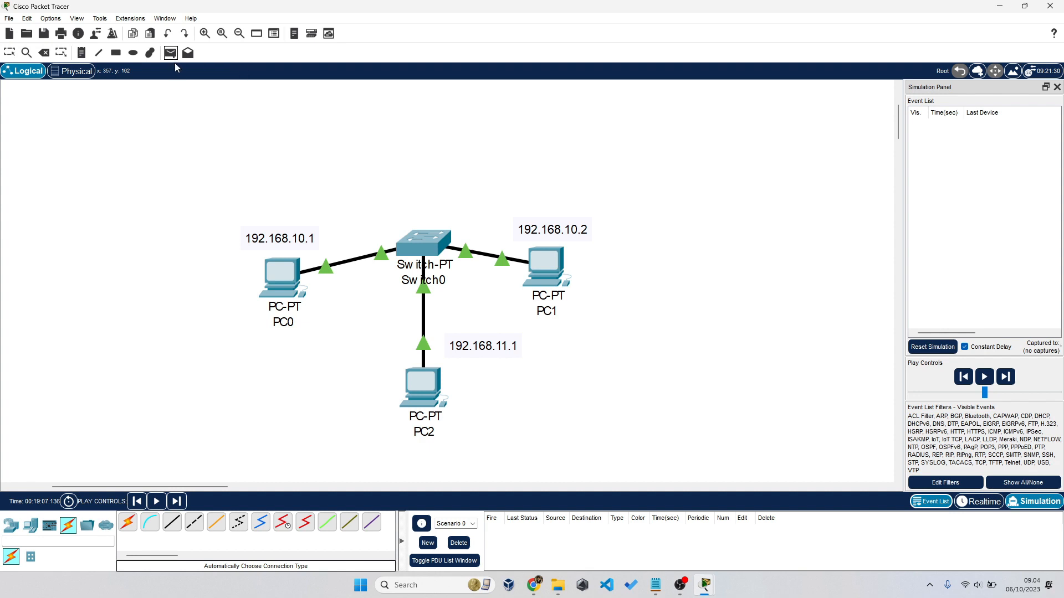
pyautogui.click(284, 292)
pyautogui.click(556, 270)
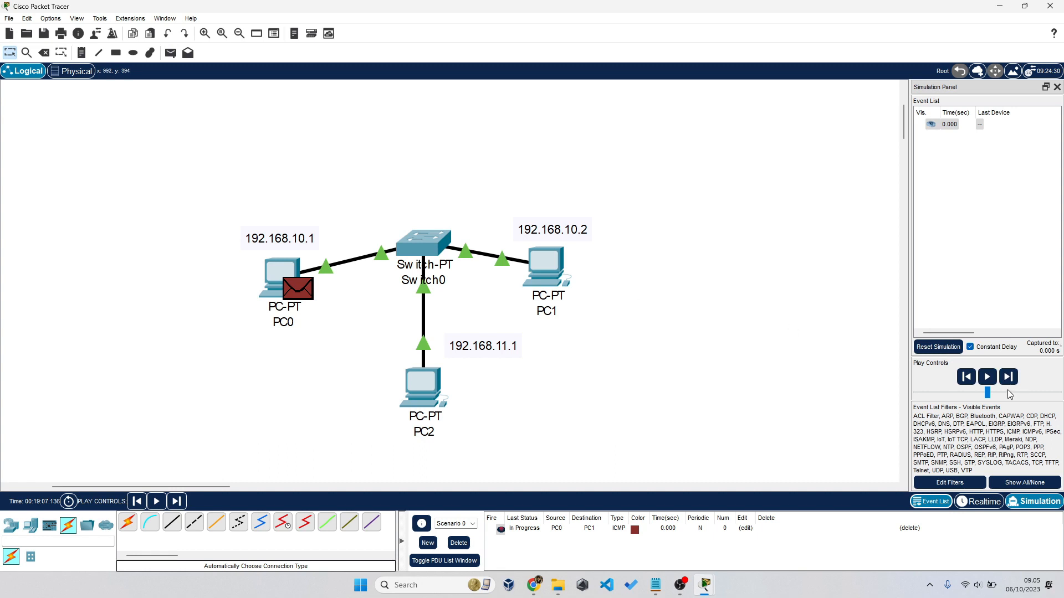
# Step: Play the simulation of the PC0 to PC1 packet, pause it, and switch back to Realtime mode
pyautogui.click(987, 381)
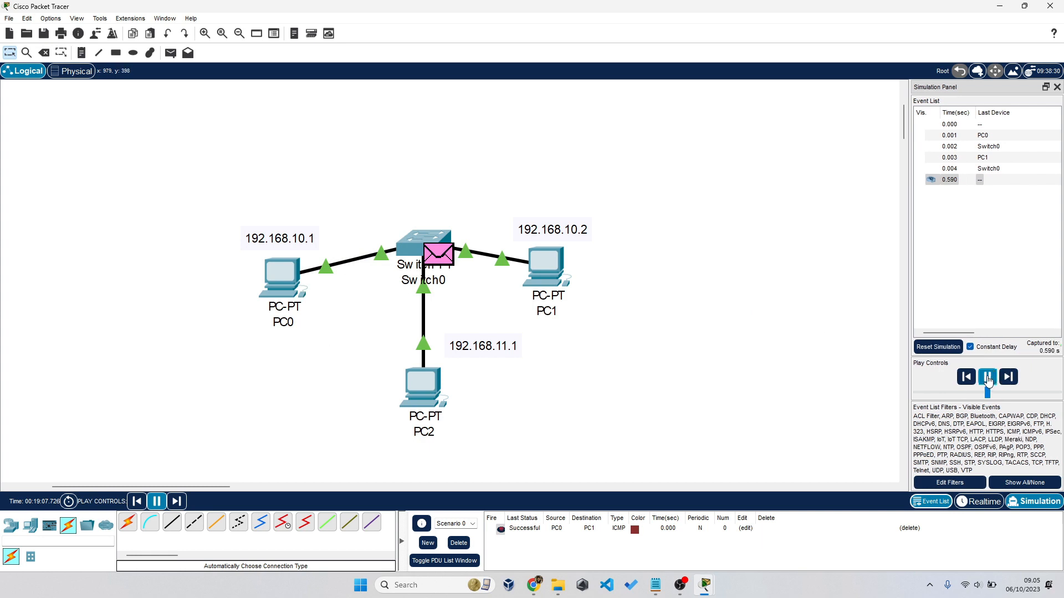
pyautogui.click(987, 380)
pyautogui.moveTo(201, 223); pyautogui.dragTo(312, 322)
pyautogui.click(644, 349)
pyautogui.moveTo(637, 326); pyautogui.dragTo(519, 222)
pyautogui.click(701, 253)
pyautogui.click(978, 502)
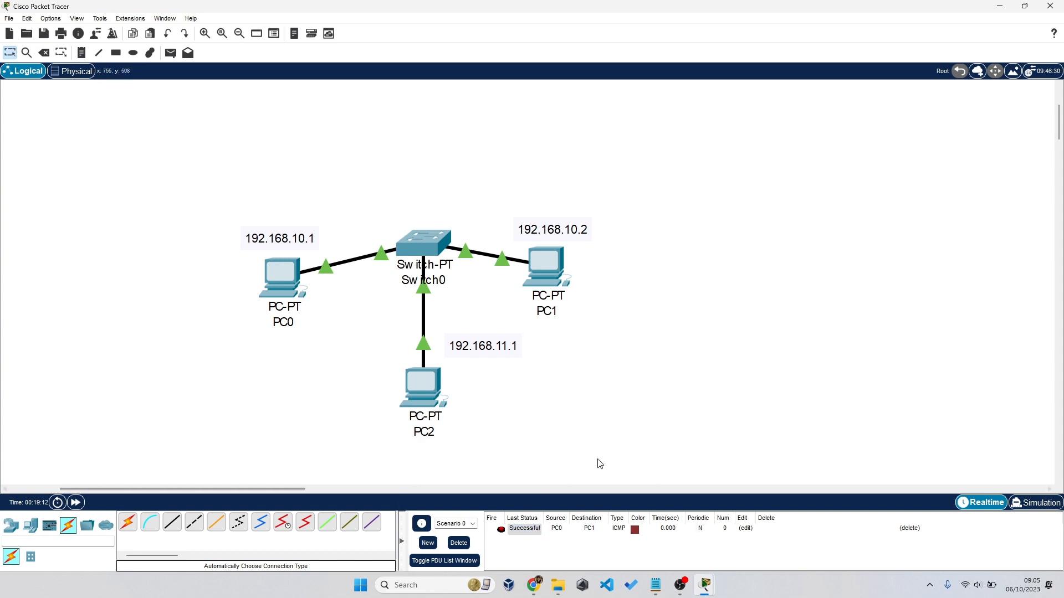
# Step: Send two simple PDUs from PC0 to PC2 in Realtime mode
pyautogui.click(175, 54)
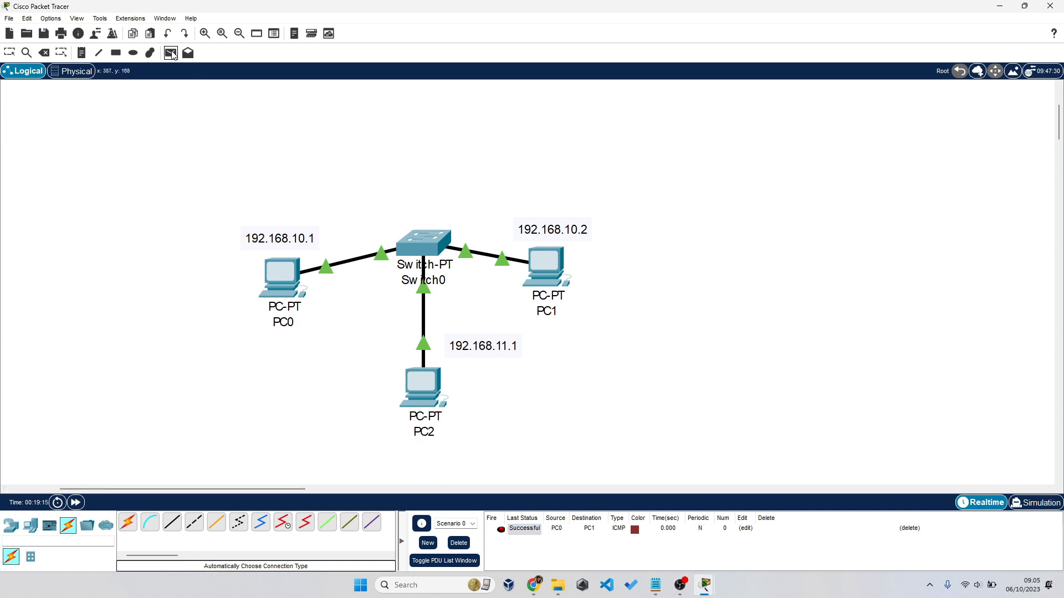
pyautogui.click(283, 273)
pyautogui.click(434, 403)
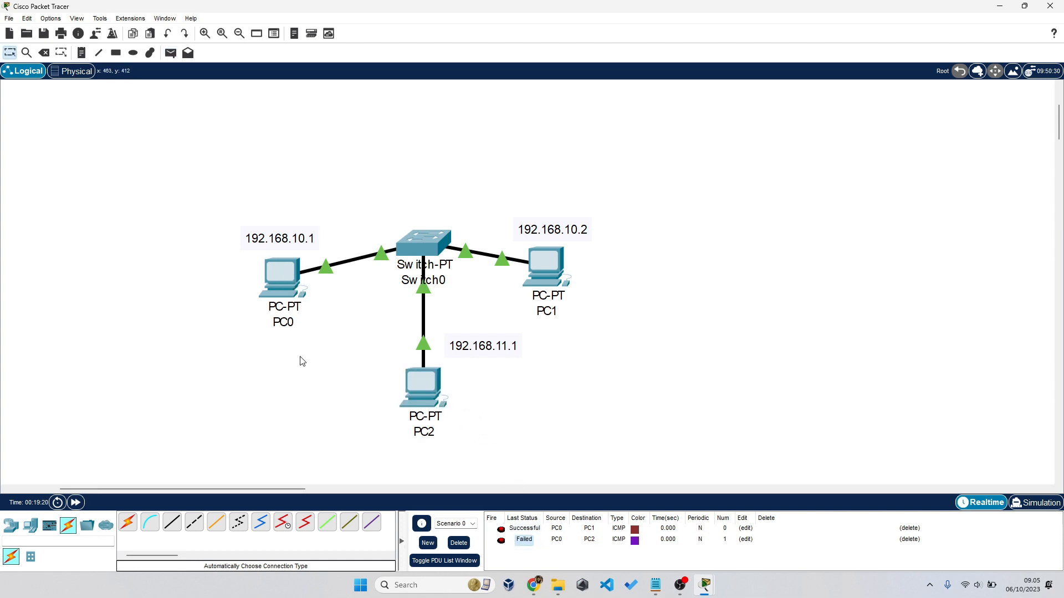
pyautogui.click(170, 53)
pyautogui.click(282, 281)
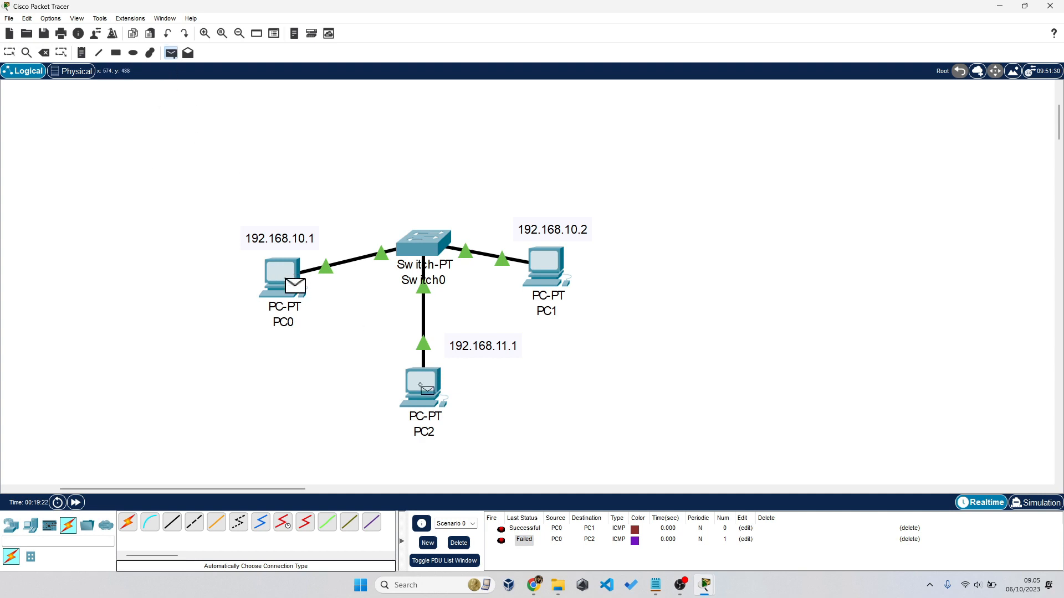
pyautogui.click(424, 387)
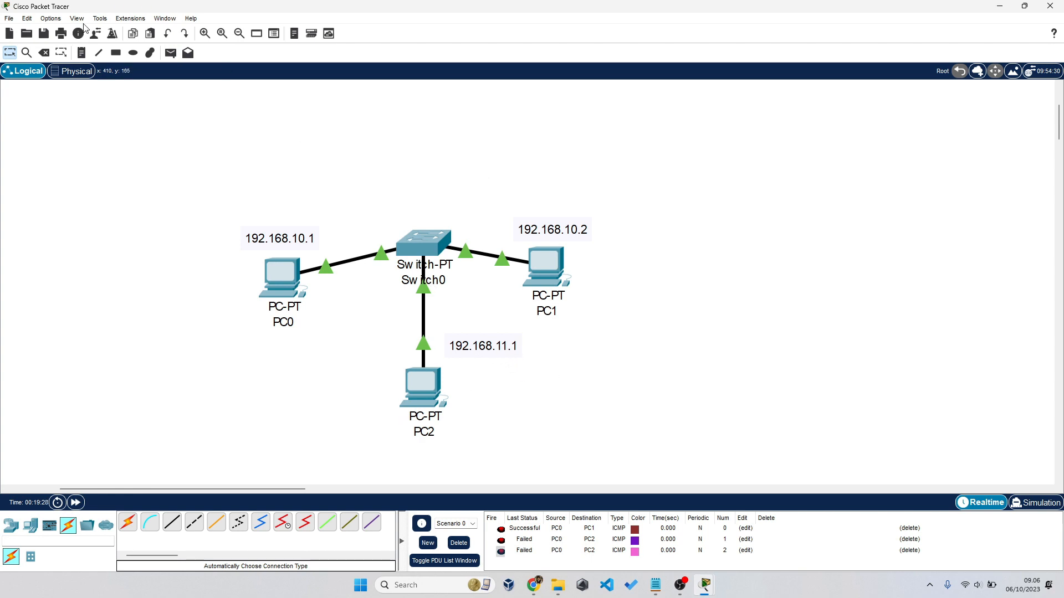
# Step: Place a two-line text note above Switch0 reading 192.168.10.1 and 192.168.11.1
pyautogui.click(82, 52)
pyautogui.click(416, 119)
pyautogui.write('192')
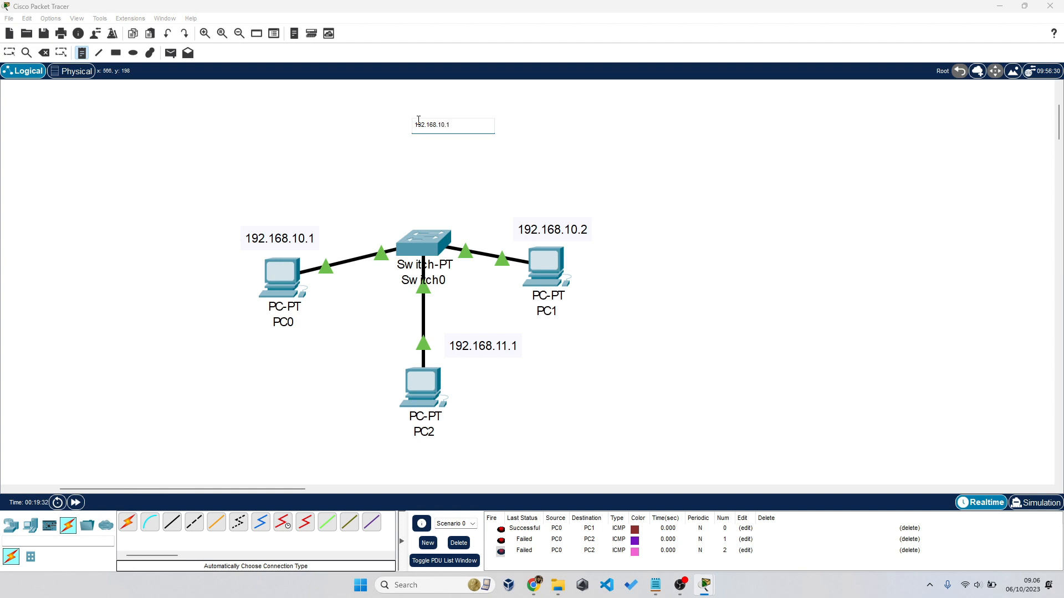
pyautogui.write('.168.10.1')
pyautogui.press('Return')
pyautogui.click(507, 149)
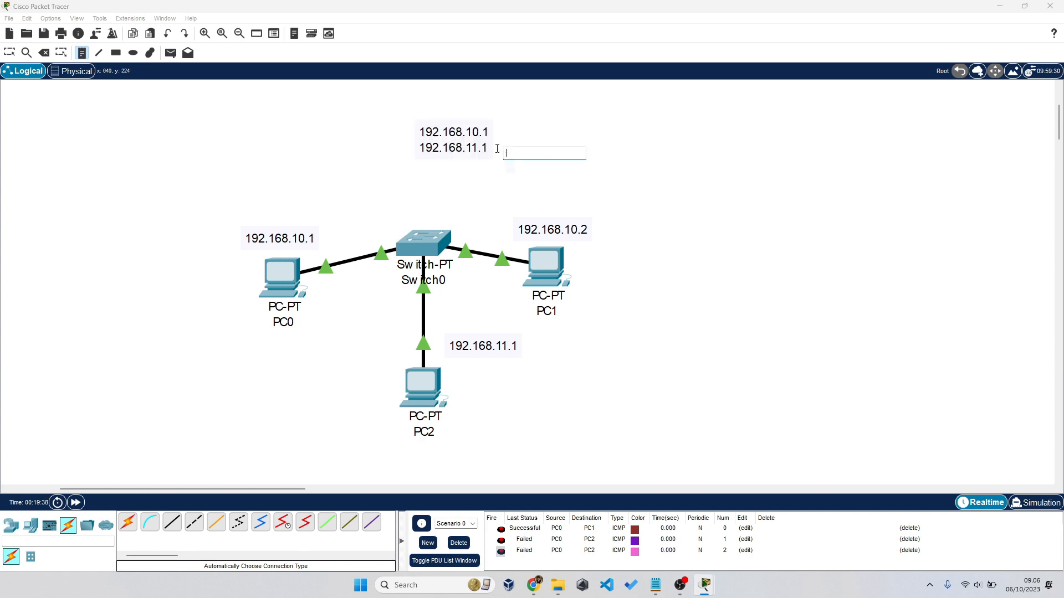
# Step: Move the two-address note closer to Switch0, centred above it, and leave it deselected
pyautogui.click(9, 52)
pyautogui.moveTo(463, 148); pyautogui.dragTo(431, 168)
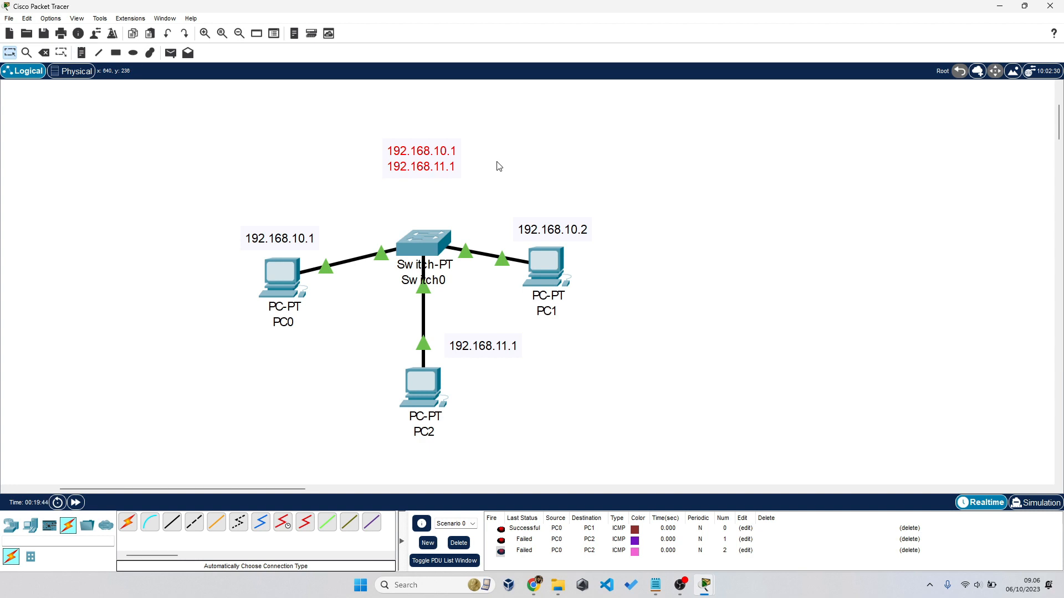
pyautogui.moveTo(375, 119); pyautogui.dragTo(495, 174)
pyautogui.moveTo(365, 118)
pyautogui.mouseDown()
pyautogui.moveTo(448, 209)
pyautogui.moveTo(467, 137)
pyautogui.moveTo(479, 153)
pyautogui.mouseUp()
pyautogui.click(495, 169)
# Step: Open PC1's IP Configuration beside the topology and set its IPv4 address to 192.168.10.1
pyautogui.moveTo(566, 261)
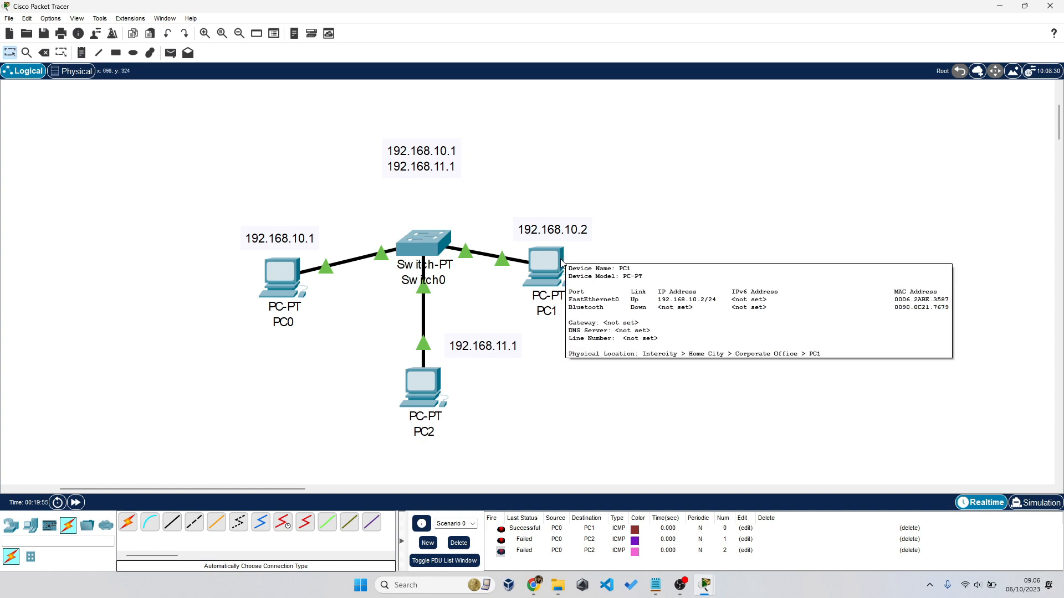
pyautogui.click(550, 264)
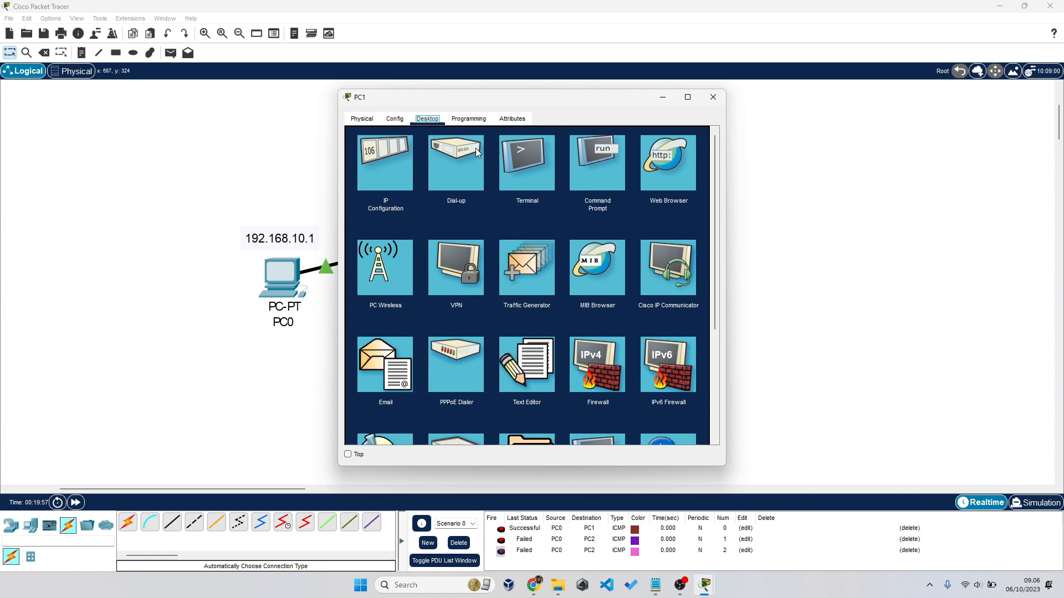
pyautogui.click(396, 168)
pyautogui.moveTo(542, 104); pyautogui.dragTo(786, 122)
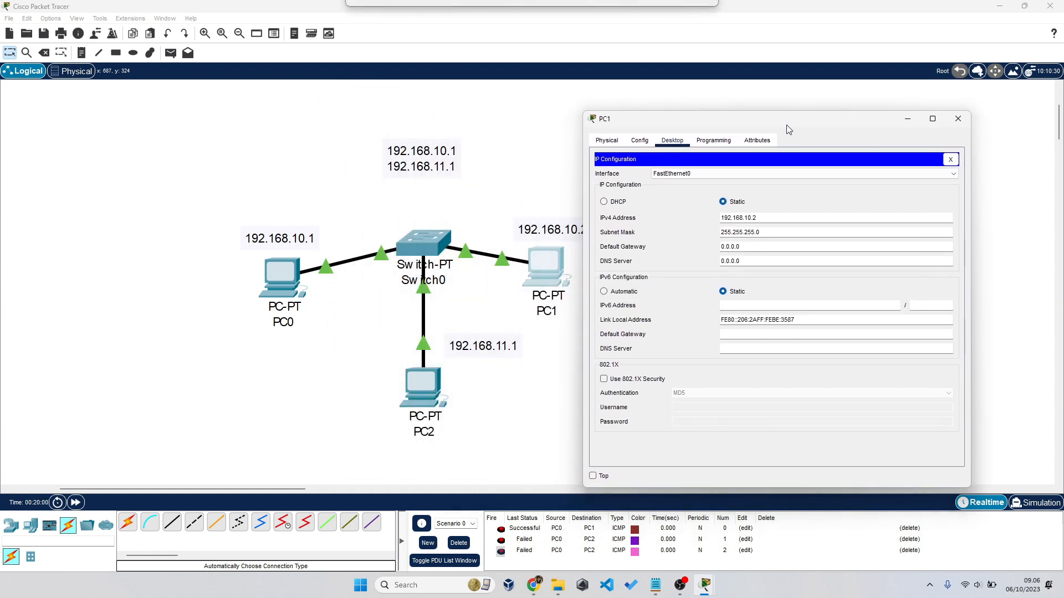
pyautogui.tripleClick(751, 215)
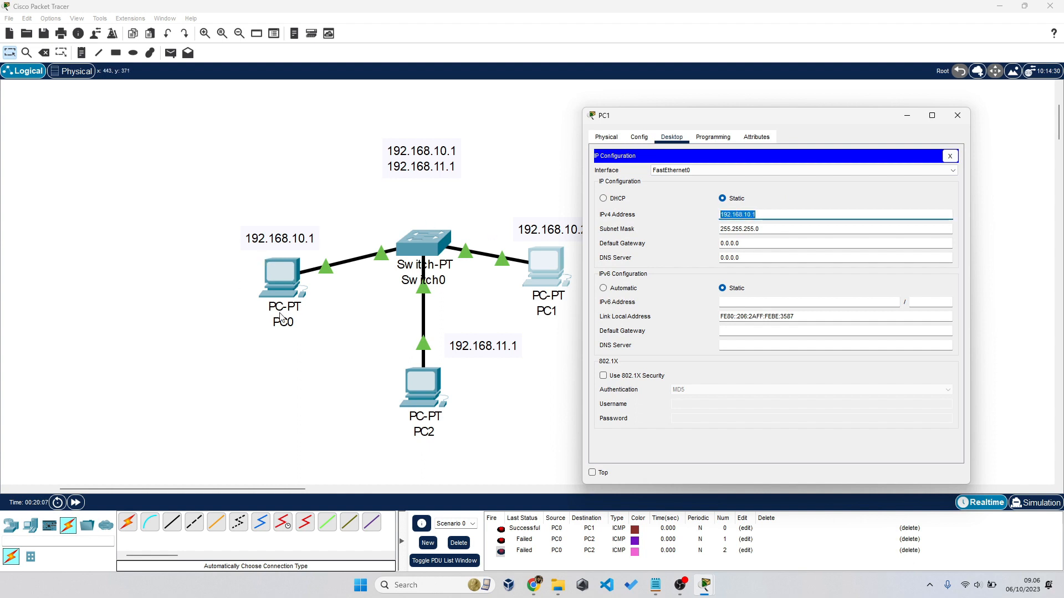
# Step: Close PC1's configuration window and change the address note above PC1 to 192.168.10.1
pyautogui.click(962, 123)
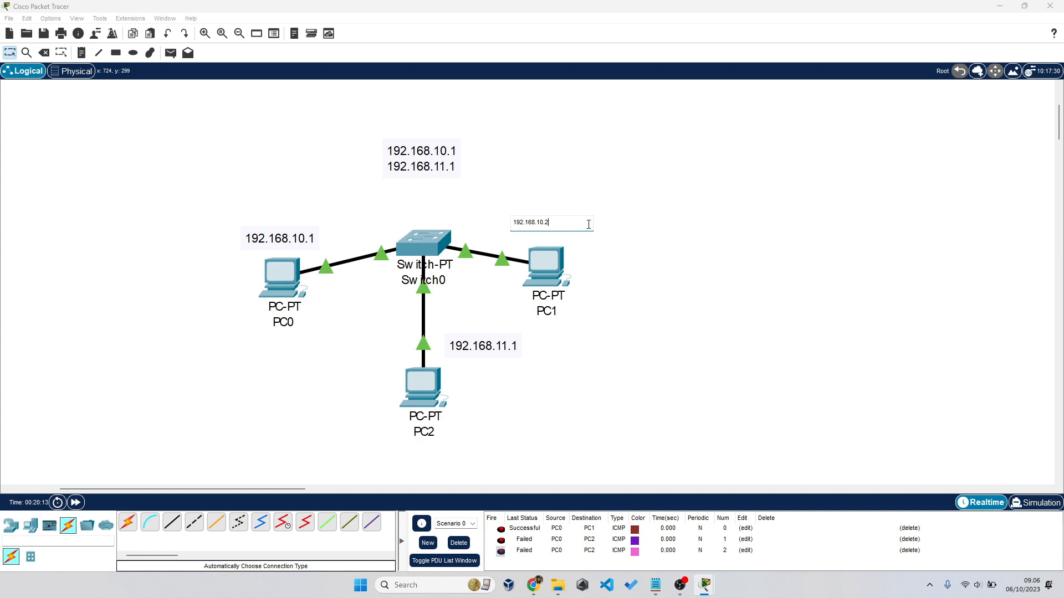
pyautogui.click(687, 133)
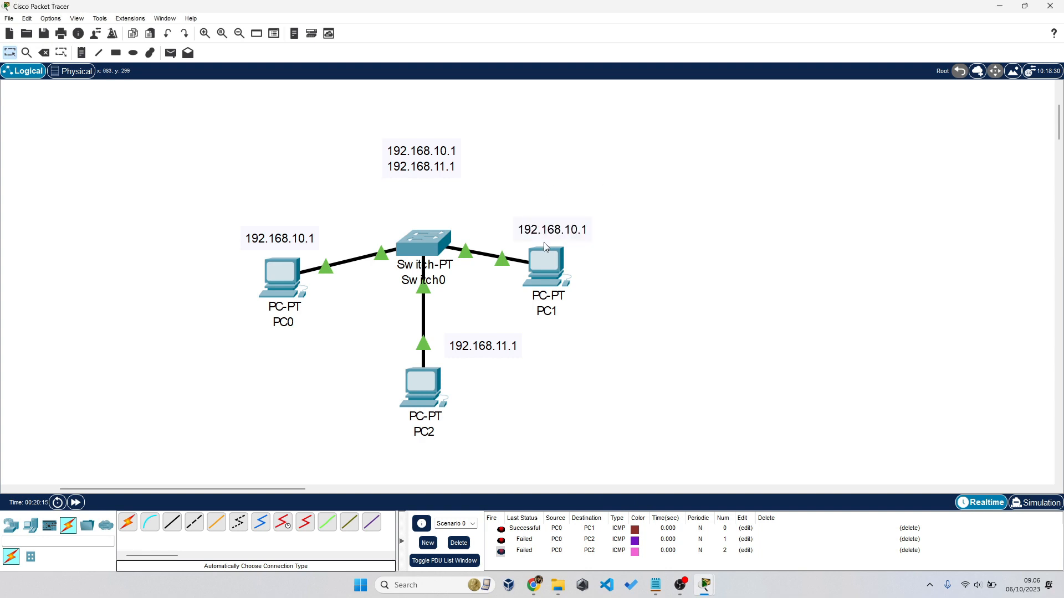
# Step: Ping 192.168.10.1 from PC0's Command Prompt, move its window higher and highlight the first three replies
pyautogui.click(288, 284)
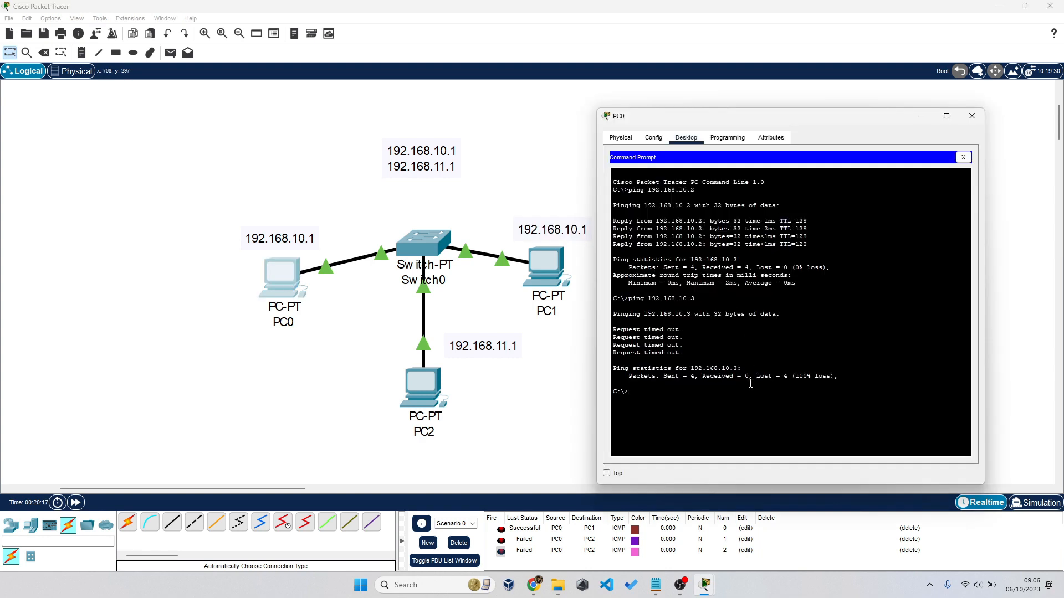
pyautogui.press('Up')
pyautogui.write('1')
pyautogui.press('Return')
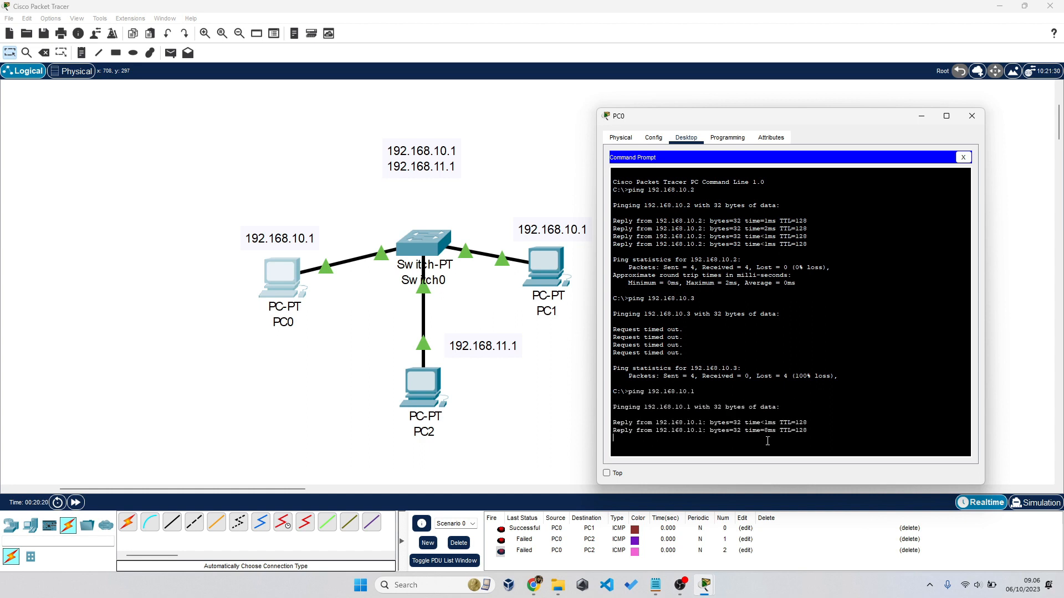
pyautogui.moveTo(788, 120); pyautogui.dragTo(780, 61)
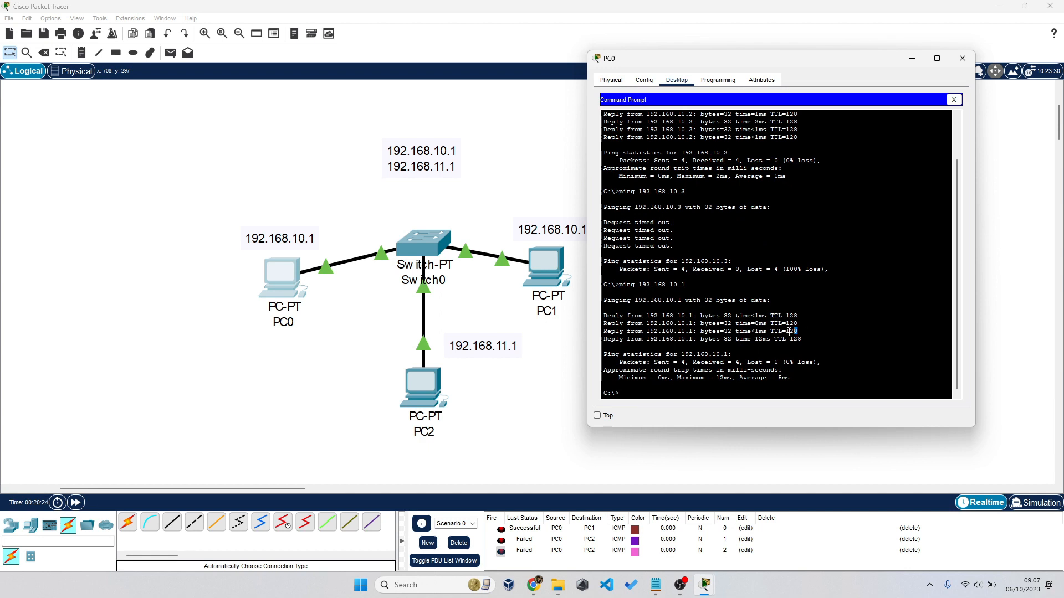
pyautogui.moveTo(789, 331); pyautogui.dragTo(605, 319)
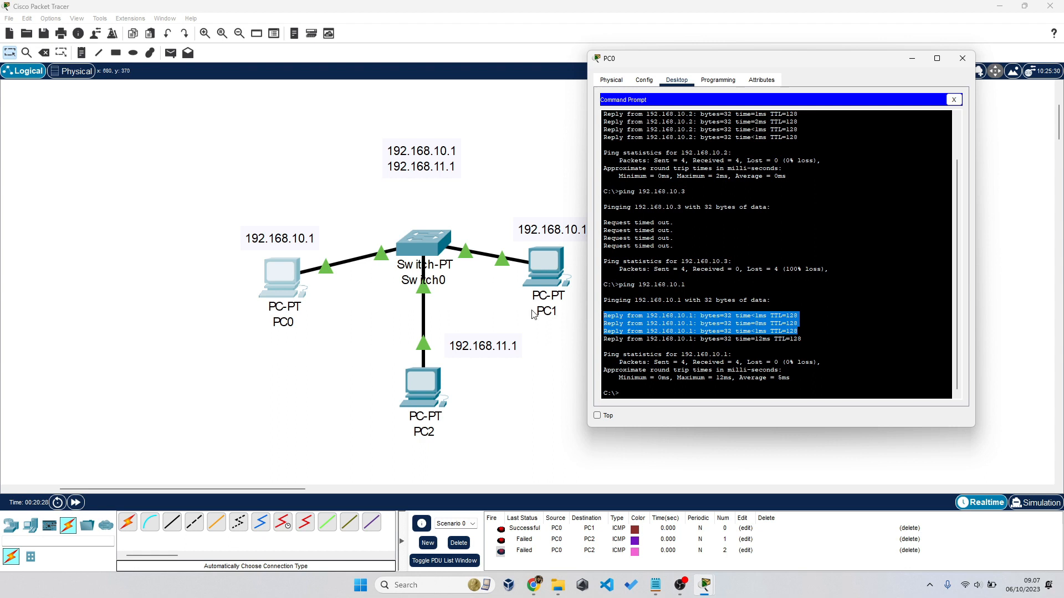
pyautogui.click(360, 314)
pyautogui.moveTo(224, 165); pyautogui.dragTo(317, 355)
pyautogui.moveTo(207, 216); pyautogui.dragTo(289, 290)
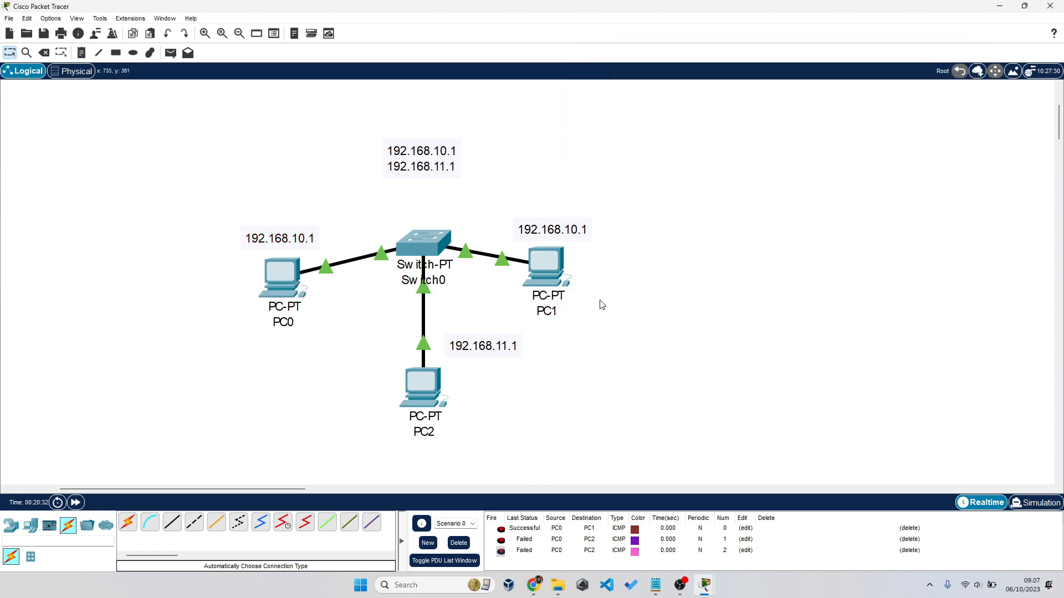
pyautogui.moveTo(634, 302); pyautogui.dragTo(517, 238)
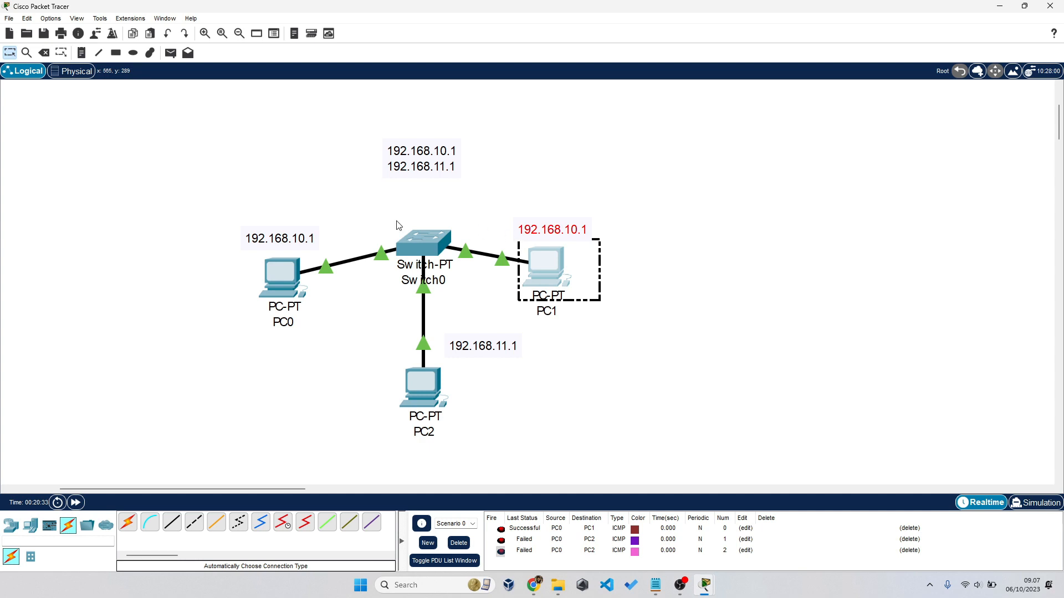
# Step: Switch to Simulation mode and delete Scenario 0's list of sent PDUs
pyautogui.click(1038, 503)
pyautogui.click(459, 543)
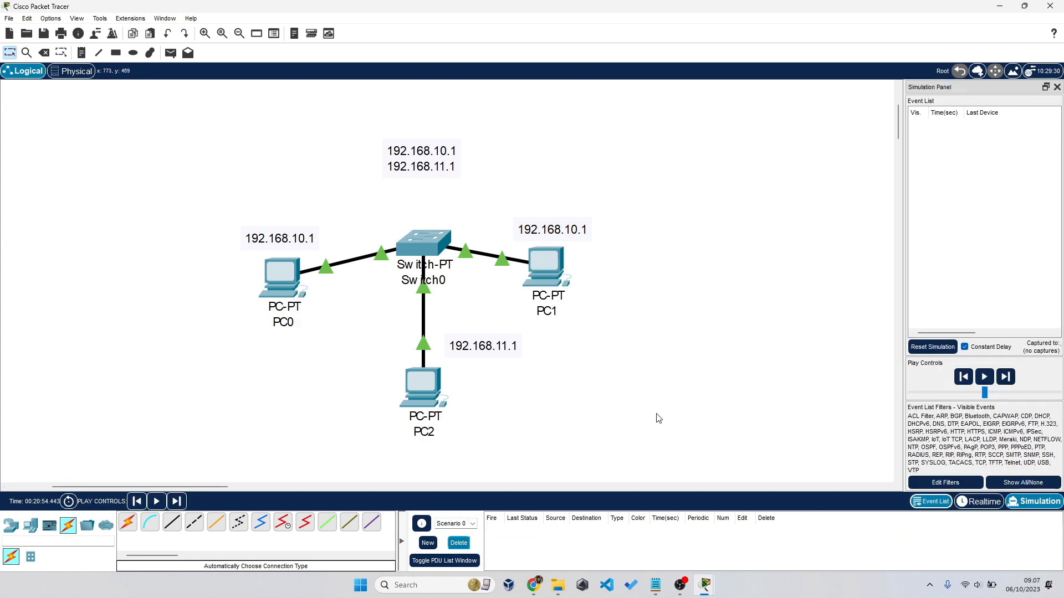
# Step: Try twice to send a simple PDU from PC0 to PC1 in Simulation mode, dismissing the warning each time
pyautogui.click(170, 52)
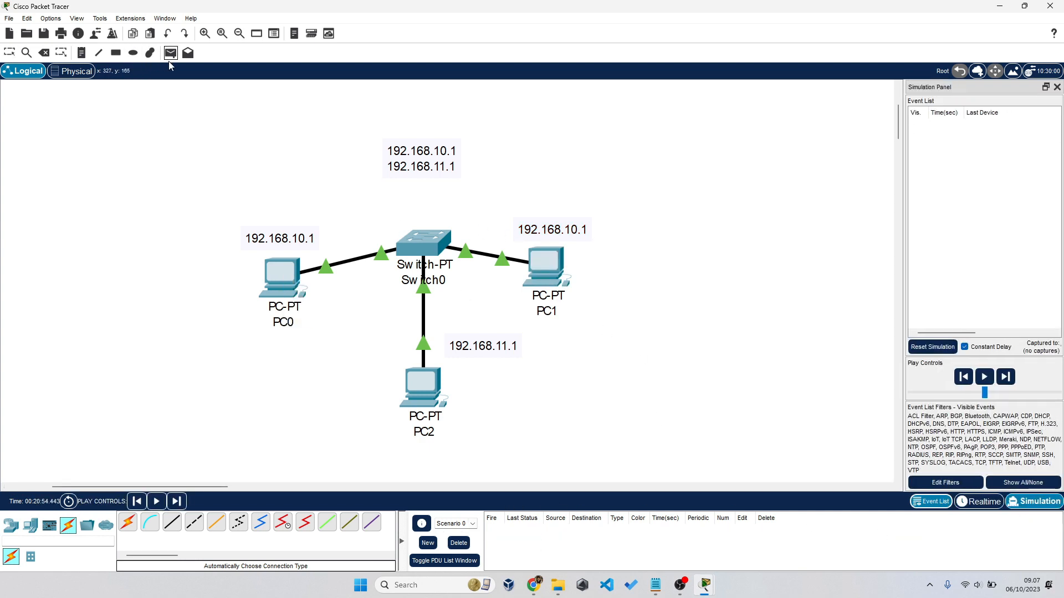
pyautogui.click(264, 271)
pyautogui.click(543, 277)
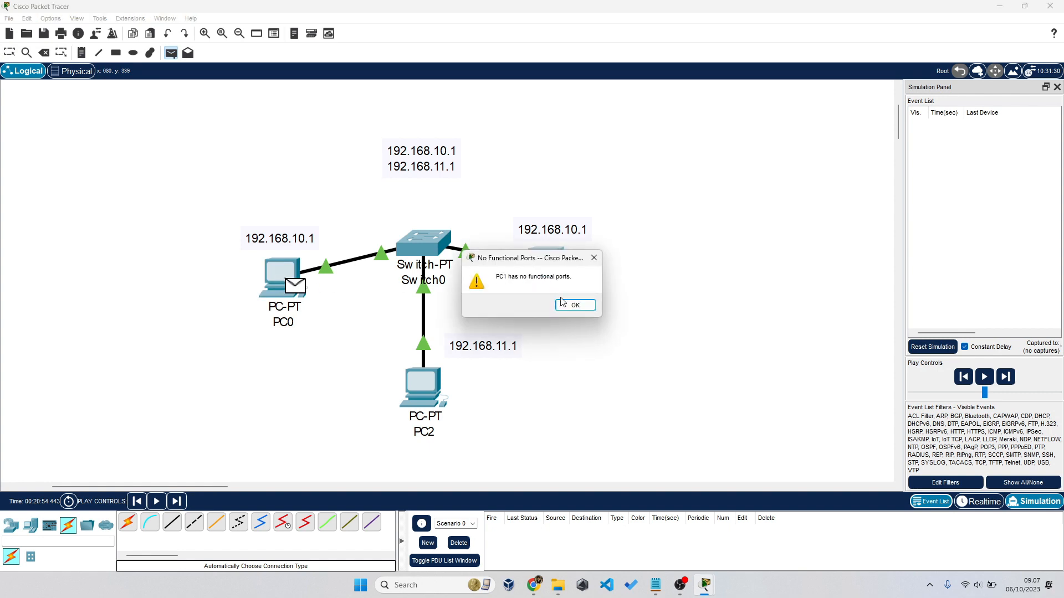
pyautogui.click(576, 308)
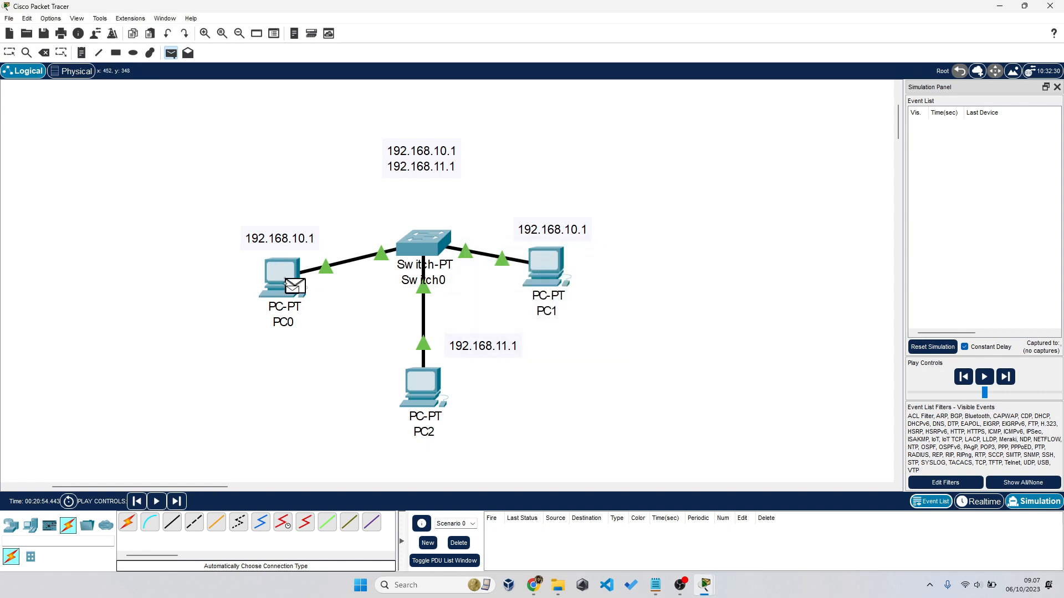
pyautogui.click(547, 253)
pyautogui.click(579, 304)
# Step: Close the Simulation Panel, return to Realtime mode and try again to send a simple PDU from PC0 to PC1
pyautogui.click(1057, 87)
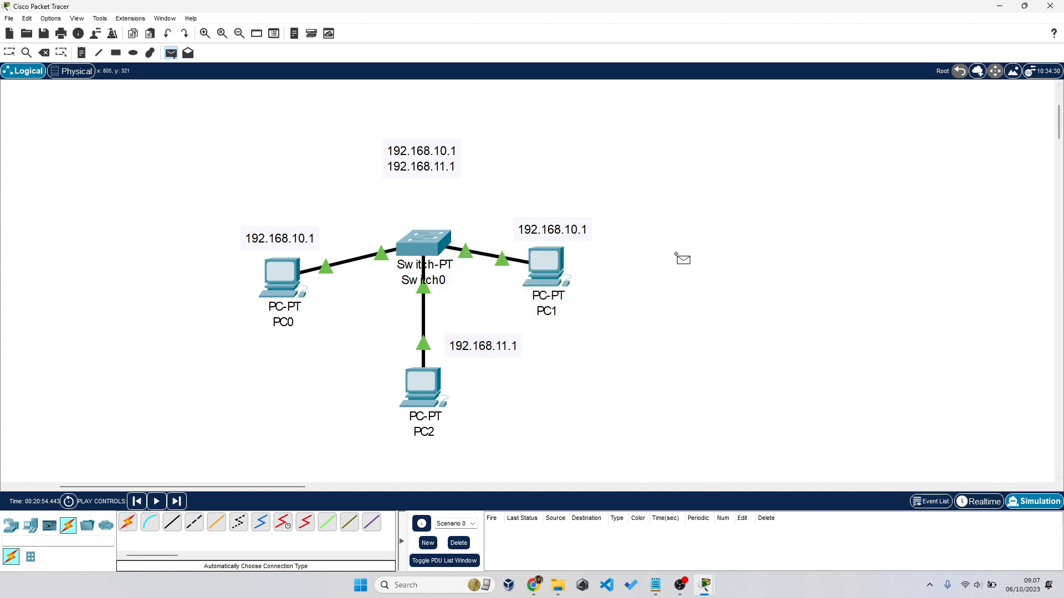
pyautogui.click(979, 501)
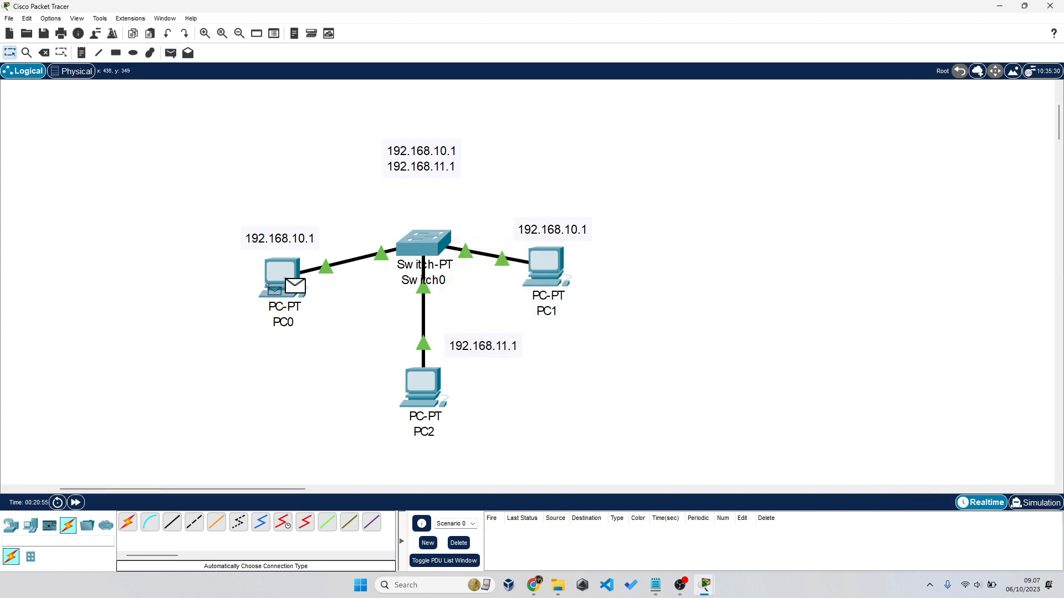
pyautogui.click(546, 260)
pyautogui.click(577, 304)
pyautogui.click(170, 53)
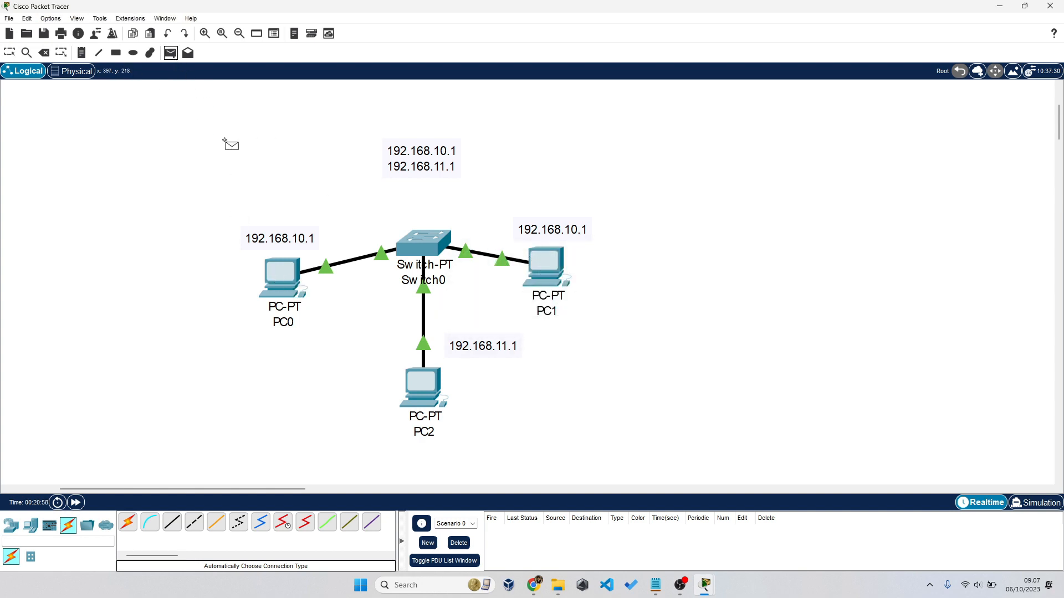
pyautogui.press('Escape')
# Step: Check PC0's IP Configuration in place of its Command Prompt and close the window
pyautogui.click(281, 275)
pyautogui.click(644, 80)
pyautogui.click(665, 83)
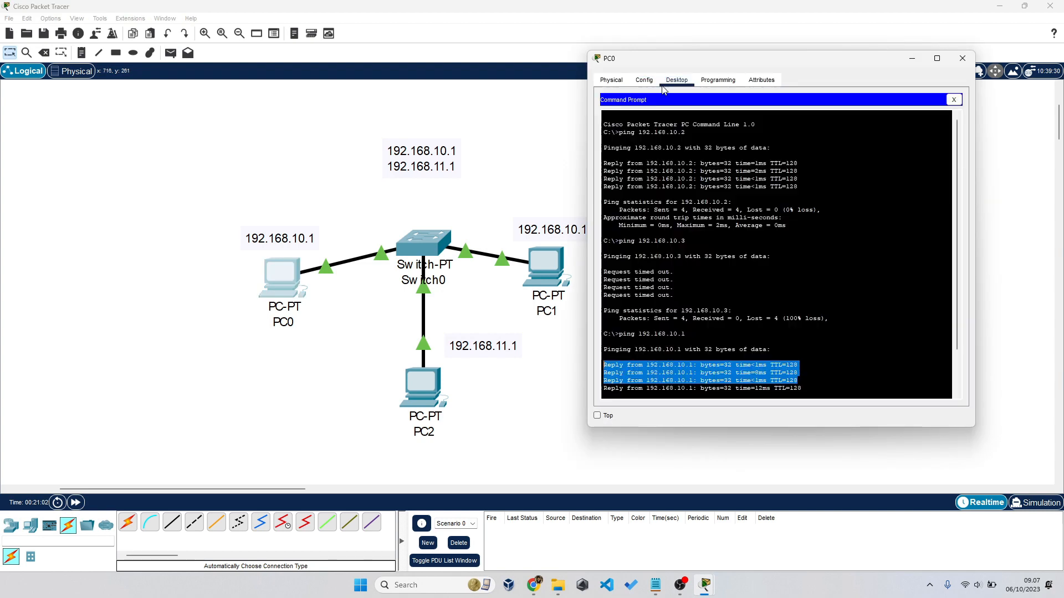
pyautogui.click(953, 100)
pyautogui.click(629, 166)
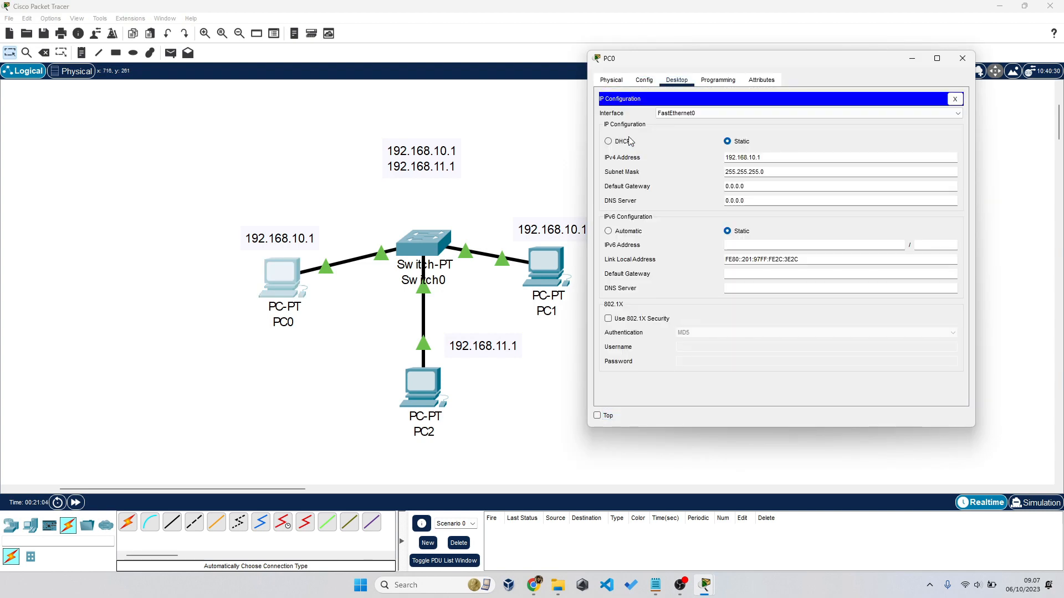
pyautogui.click(963, 58)
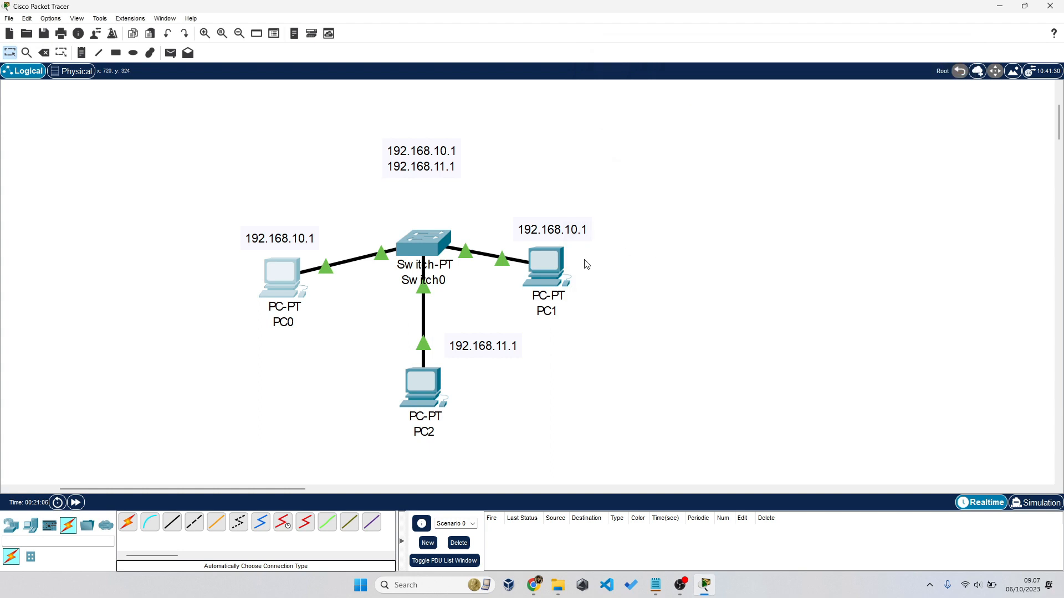
# Step: Try to set PC1's IPv4 address to 192.168.10.1 and move its IP Configuration window beside the topology
pyautogui.click(568, 255)
pyautogui.click(397, 169)
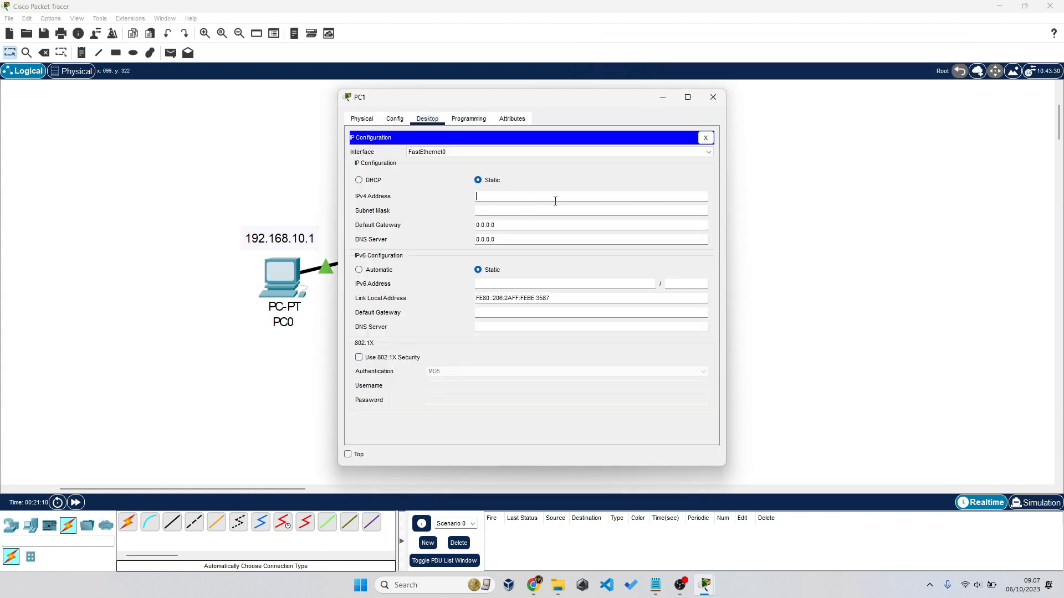
pyautogui.write('192.168.10.1')
pyautogui.press('Tab')
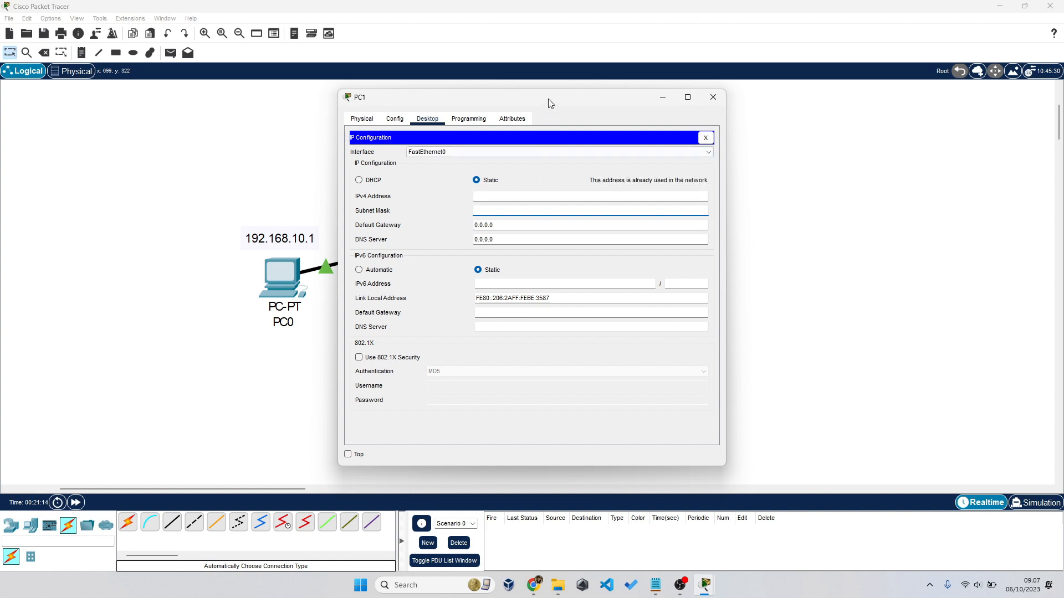
pyautogui.click(588, 181)
pyautogui.moveTo(577, 103); pyautogui.dragTo(844, 118)
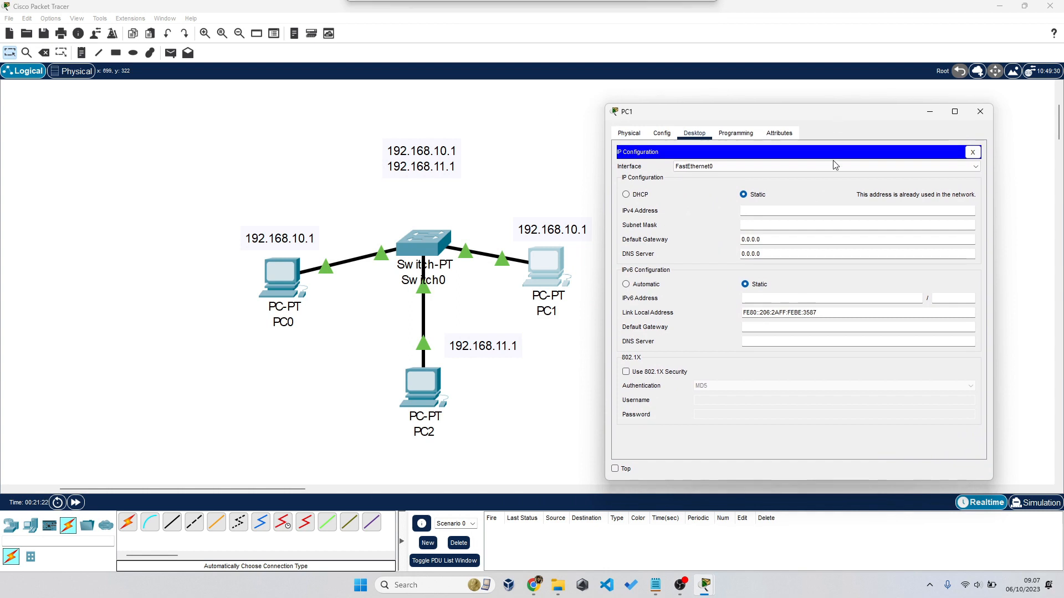
# Step: Try entering the duplicate IPv4 address 192.168.10.1 on PC1 two more times and close its window
pyautogui.click(777, 212)
pyautogui.write('192.168.10.1')
pyautogui.press('Tab')
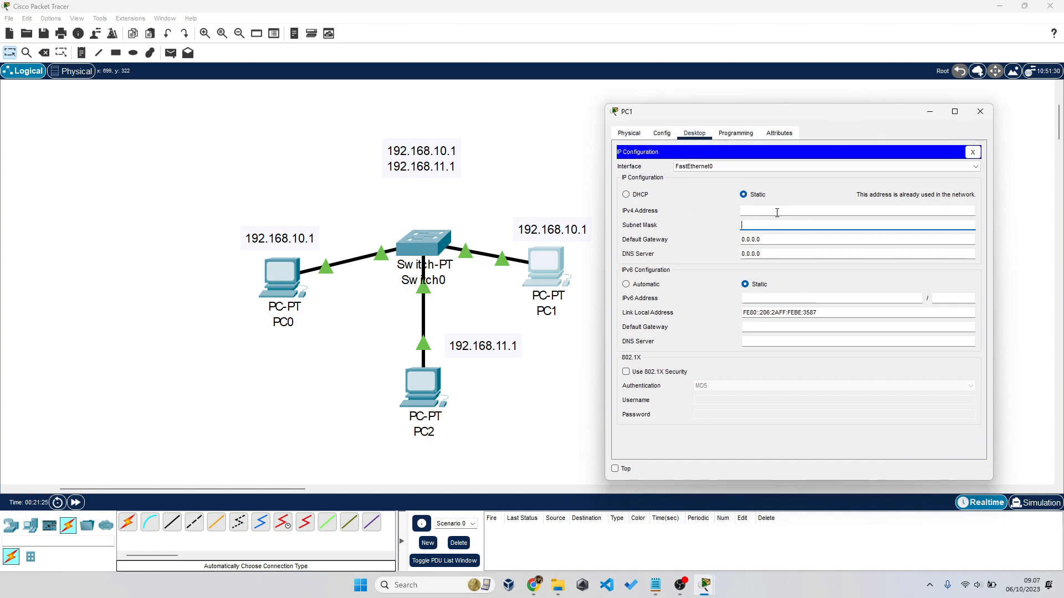
pyautogui.click(776, 212)
pyautogui.write('192.168.10.1')
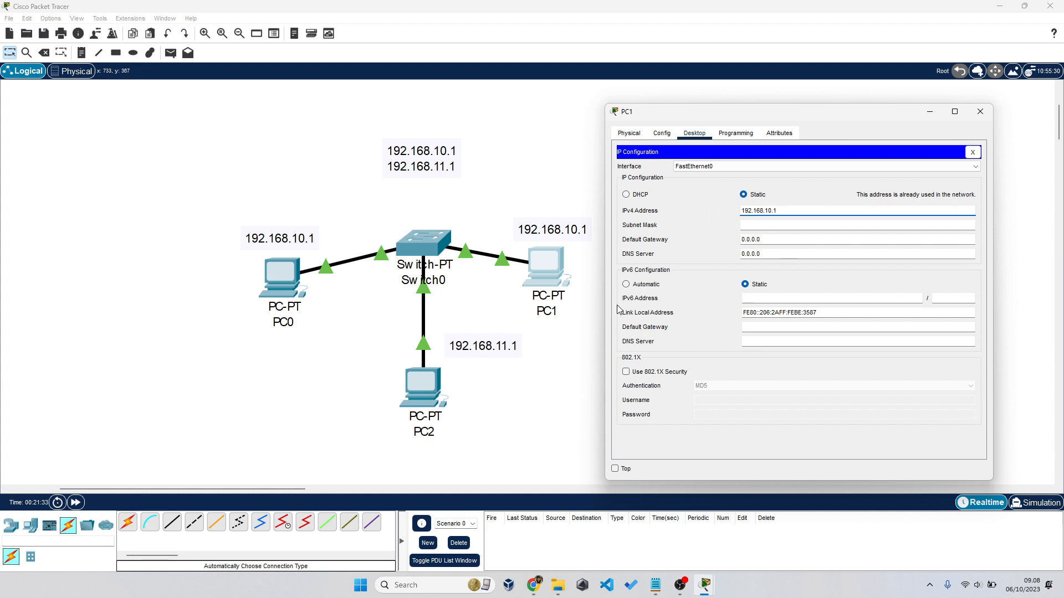
pyautogui.click(522, 197)
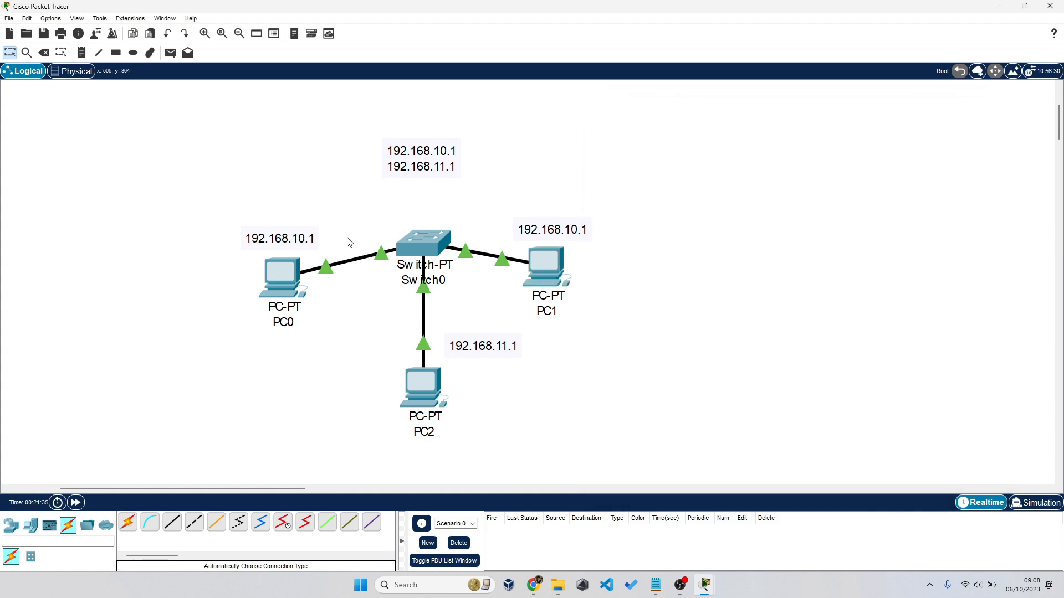
pyautogui.moveTo(216, 217); pyautogui.dragTo(338, 341)
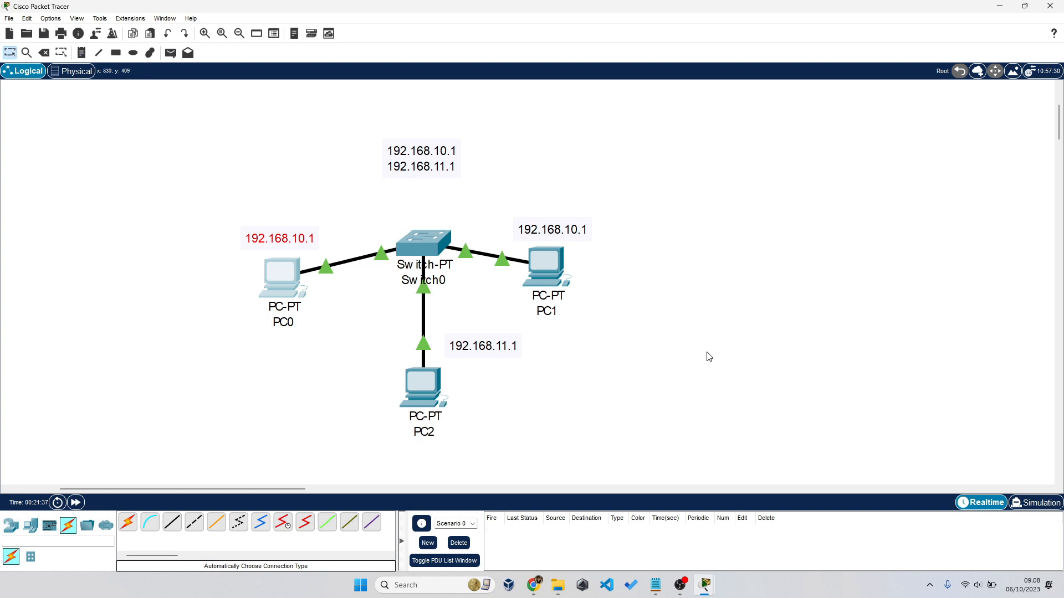
pyautogui.moveTo(512, 200); pyautogui.dragTo(624, 289)
pyautogui.click(646, 260)
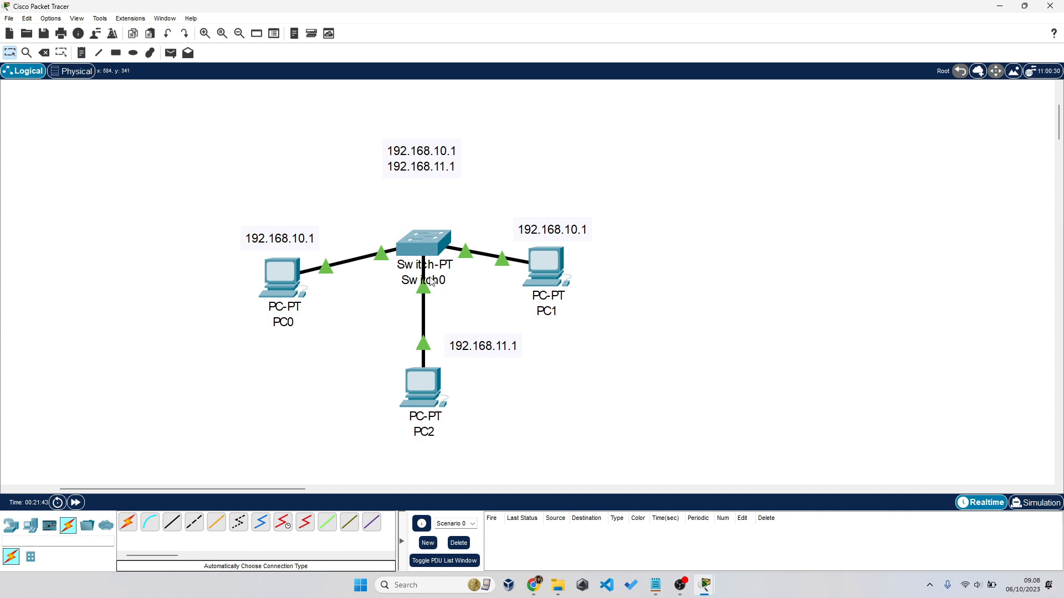
pyautogui.moveTo(214, 204); pyautogui.dragTo(326, 346)
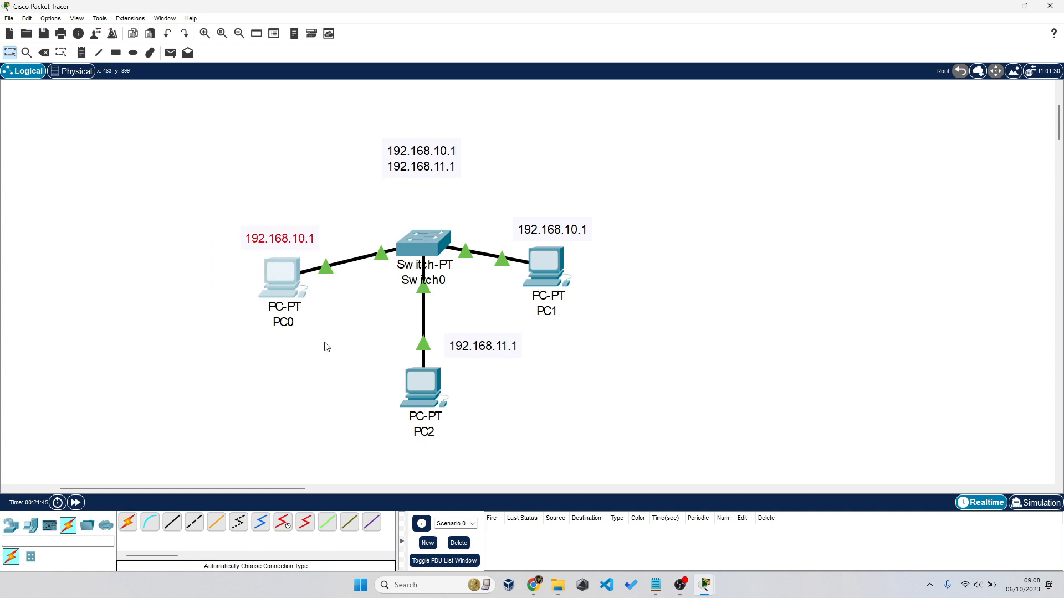
pyautogui.moveTo(691, 317); pyautogui.dragTo(564, 181)
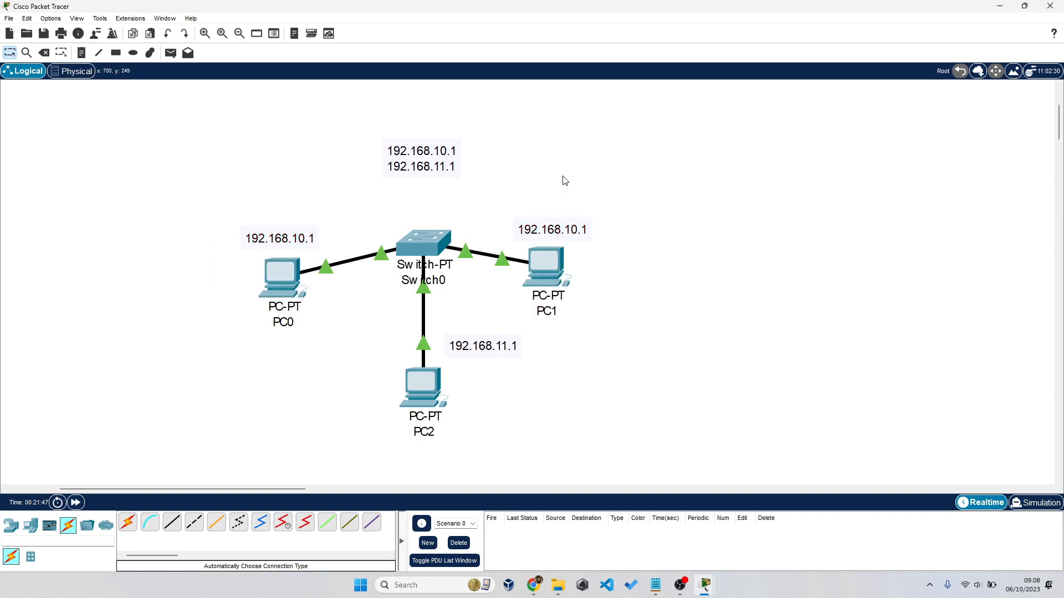
pyautogui.moveTo(519, 437); pyautogui.dragTo(311, 355)
pyautogui.moveTo(189, 214); pyautogui.dragTo(328, 343)
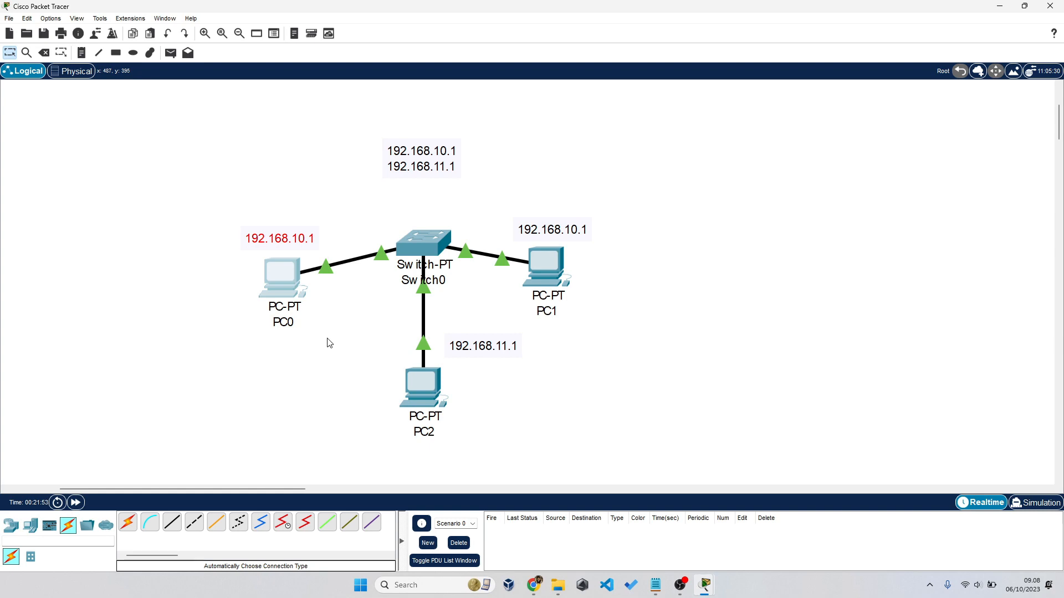
pyautogui.click(613, 328)
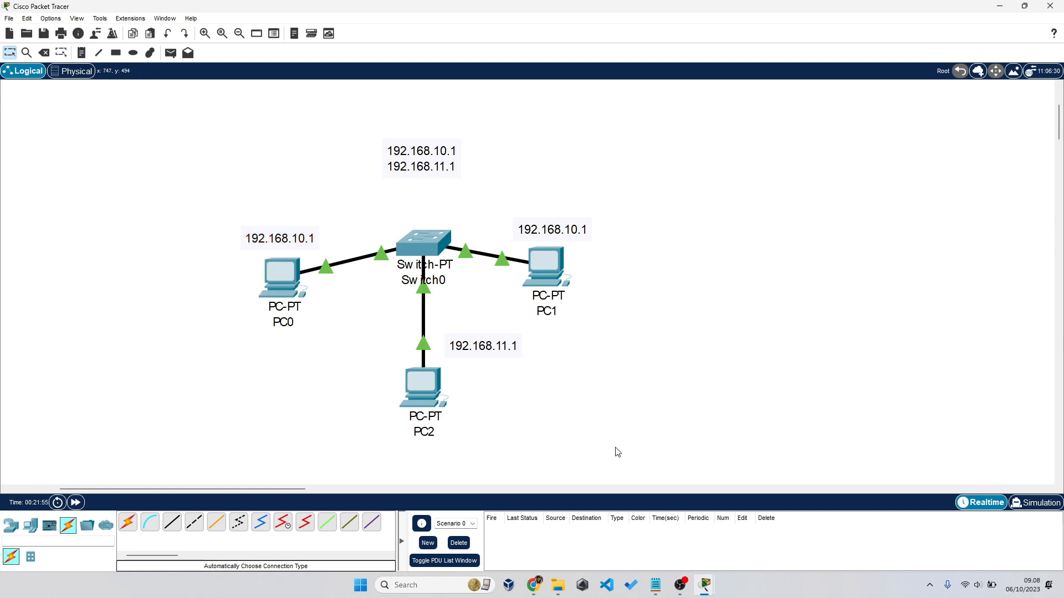
# Step: Switch to Chrome and examine the module PDF's Praktikum section, enlarging the simple network diagram in Gambar 5
pyautogui.click(534, 584)
pyautogui.scroll(-5, 517, 359)
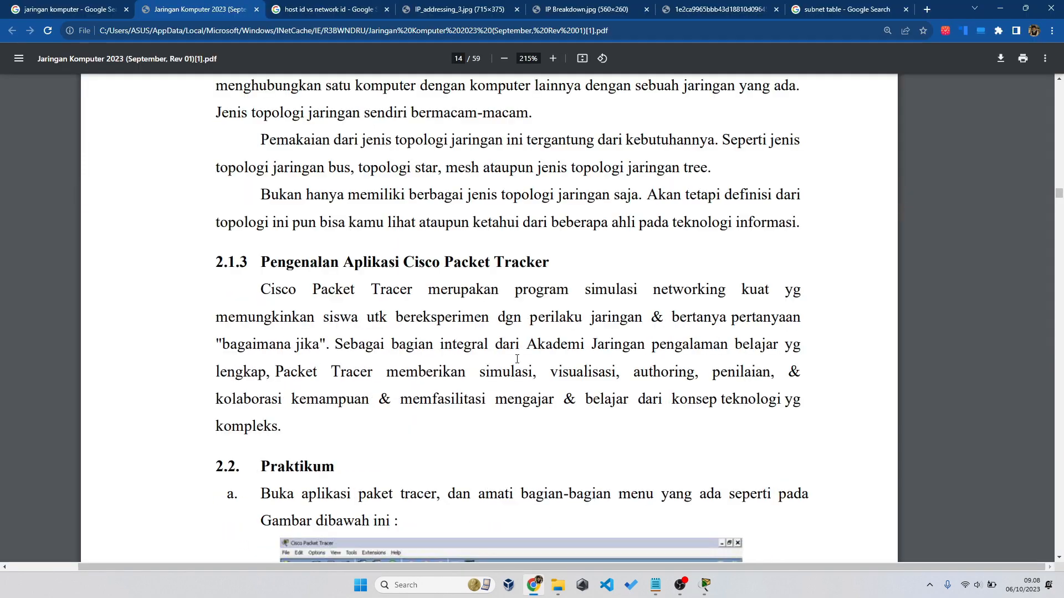
pyautogui.scroll(-1, 517, 359)
pyautogui.scroll(-1, 517, 359)
pyautogui.scroll(-5, 517, 359)
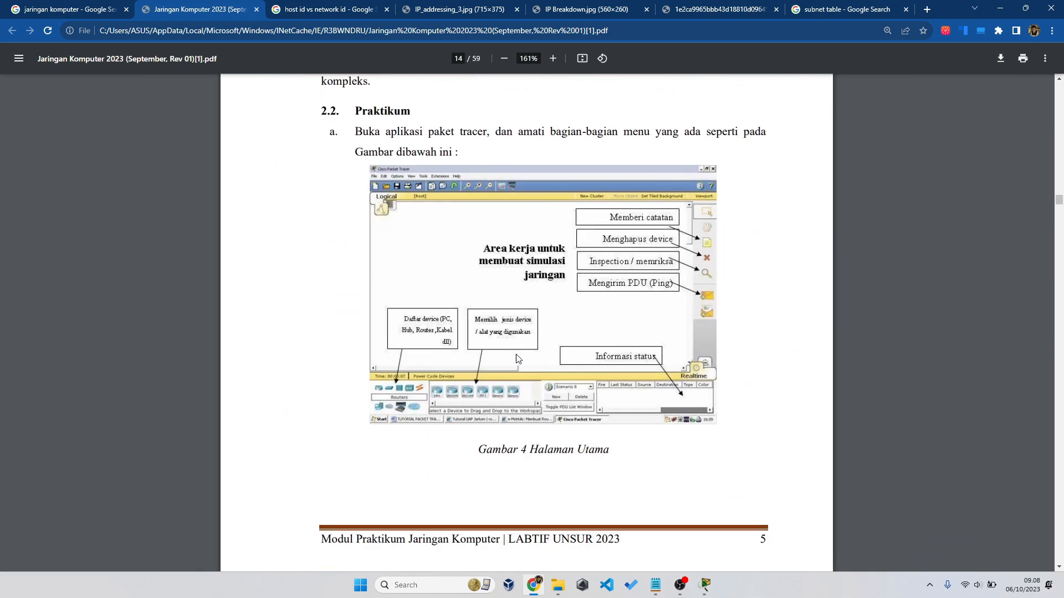
pyautogui.scroll(-10, 517, 359)
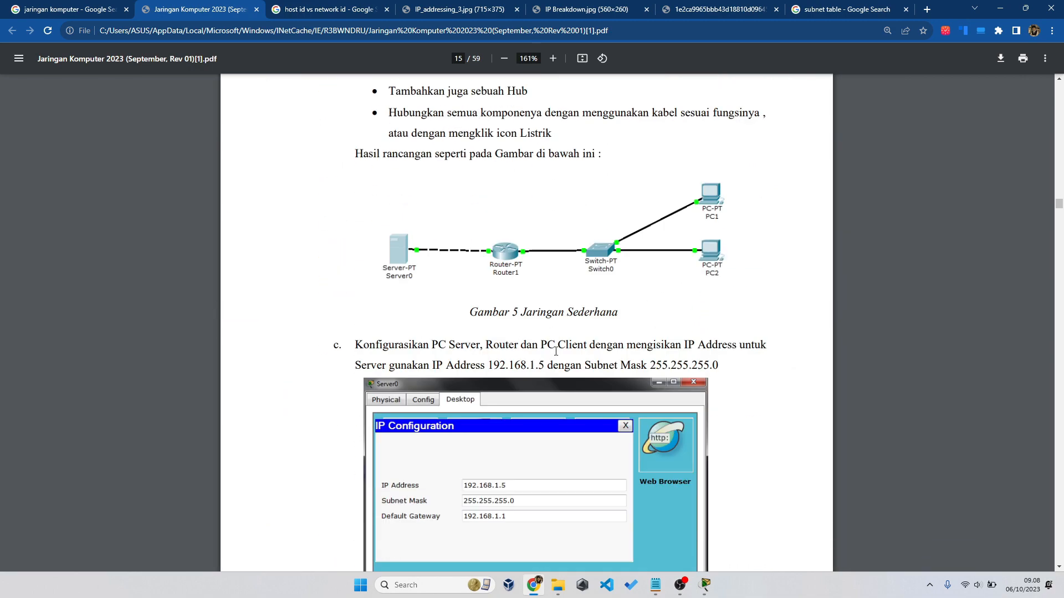
pyautogui.scroll(1, 556, 351)
pyautogui.keyDown('ctrl'); pyautogui.scroll(3, 435, 269); pyautogui.keyUp('ctrl')
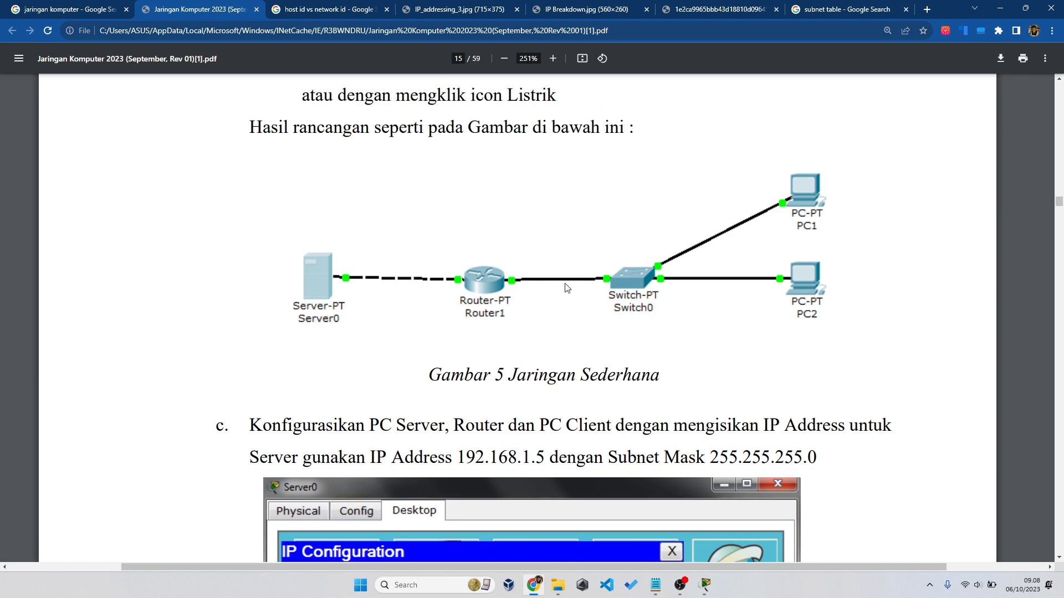
pyautogui.scroll(-3, 530, 312)
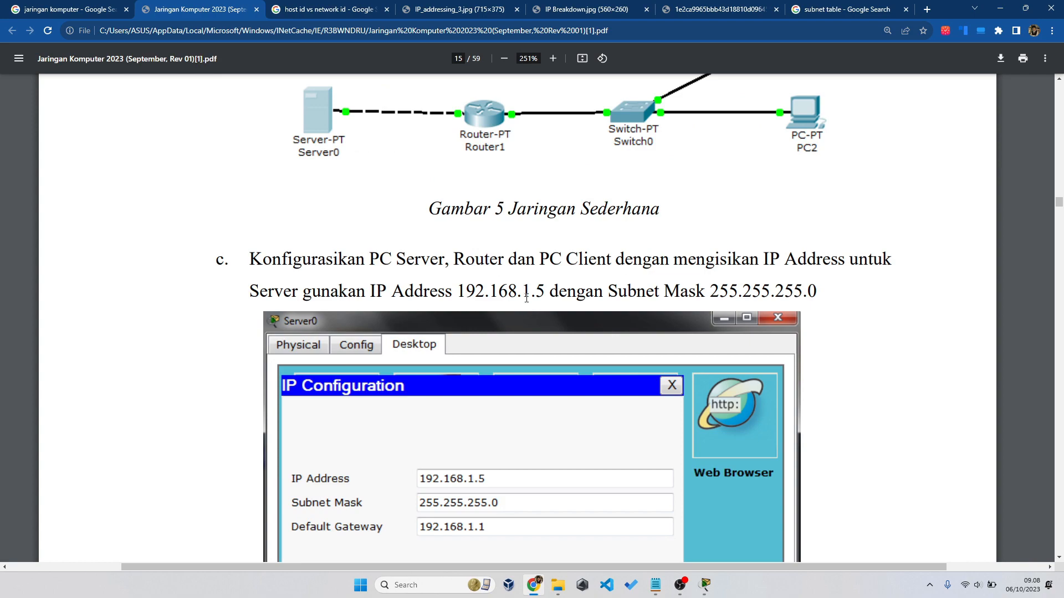
# Step: Read on through the PDF's IP configuration figures to Pengujian and Tugas, highlighting the ping test and first assignment instructions
pyautogui.scroll(-2, 526, 298)
pyautogui.scroll(-10, 531, 328)
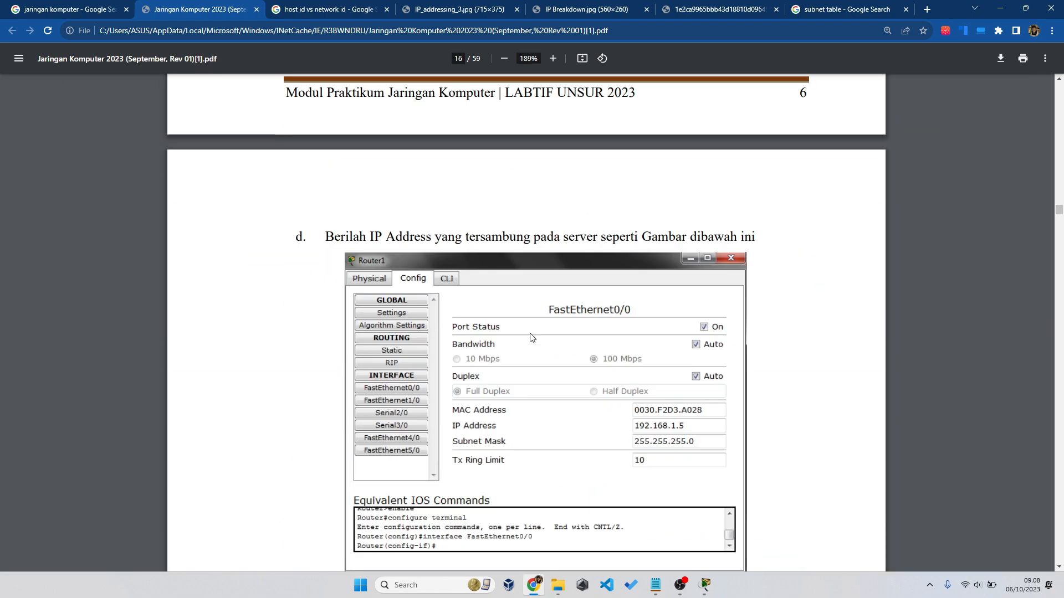
pyautogui.scroll(-20, 530, 336)
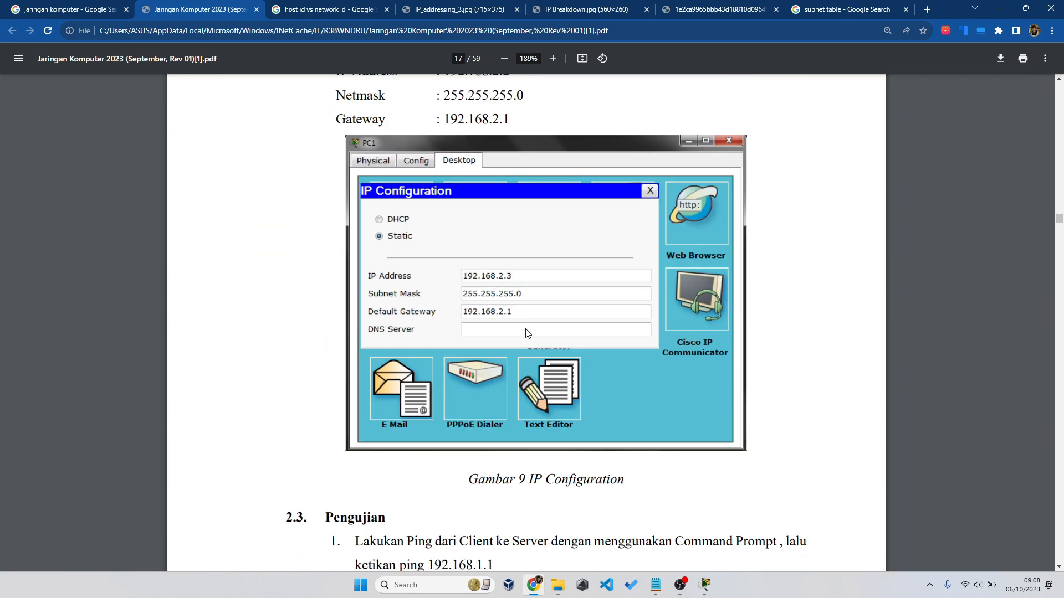
pyautogui.scroll(-4, 528, 333)
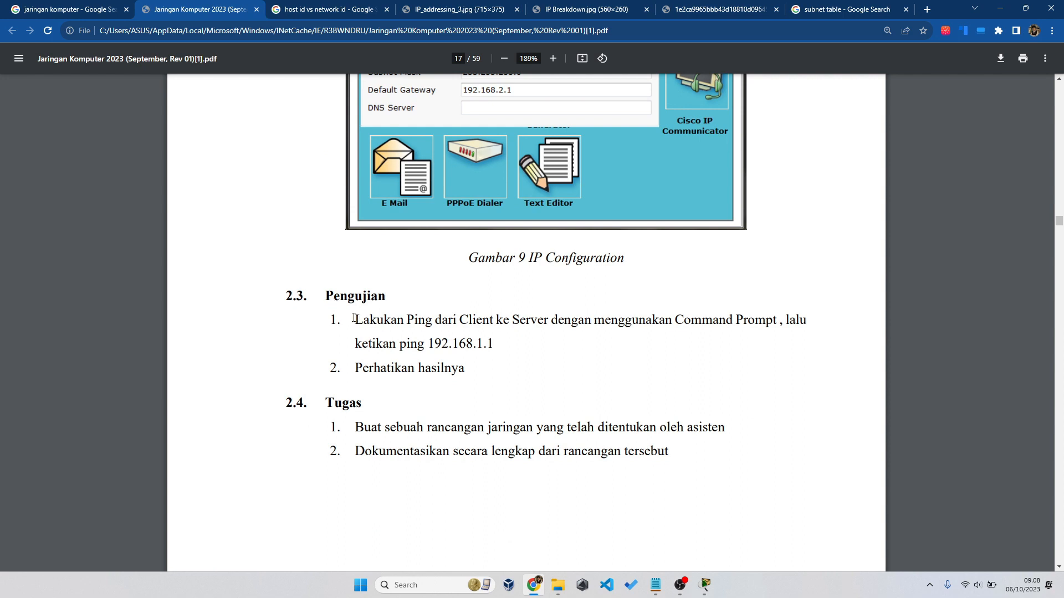
pyautogui.moveTo(353, 317); pyautogui.dragTo(428, 342)
pyautogui.moveTo(355, 428); pyautogui.dragTo(746, 435)
pyautogui.click(691, 434)
# Step: Switch back to Cisco Packet Tracer and point out the topology with an area selection, leaving nothing selected
pyautogui.moveTo(704, 586)
pyautogui.click(671, 533)
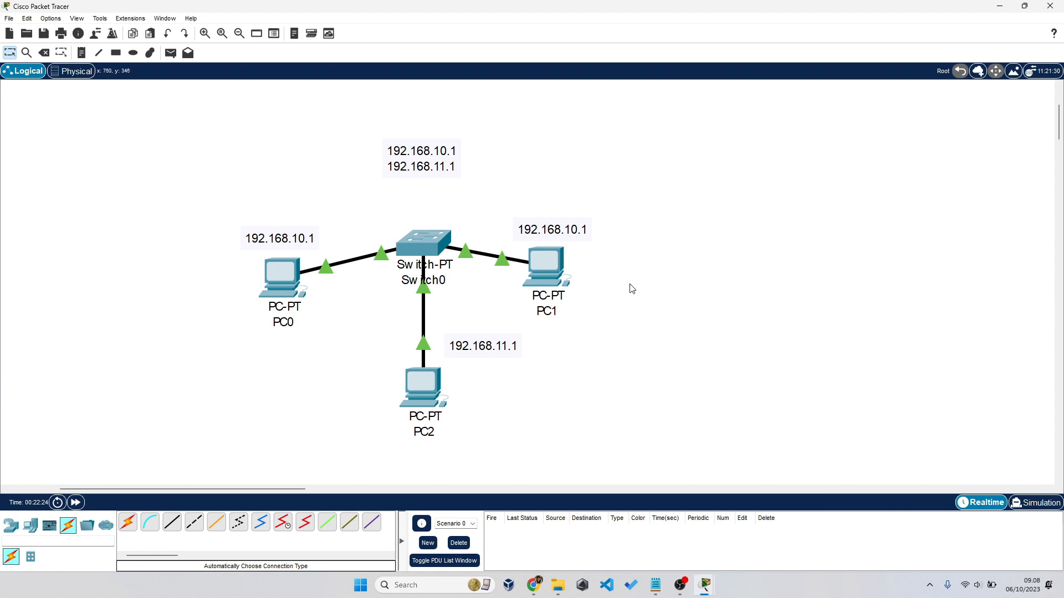
pyautogui.moveTo(157, 150); pyautogui.dragTo(592, 394)
pyautogui.click(684, 381)
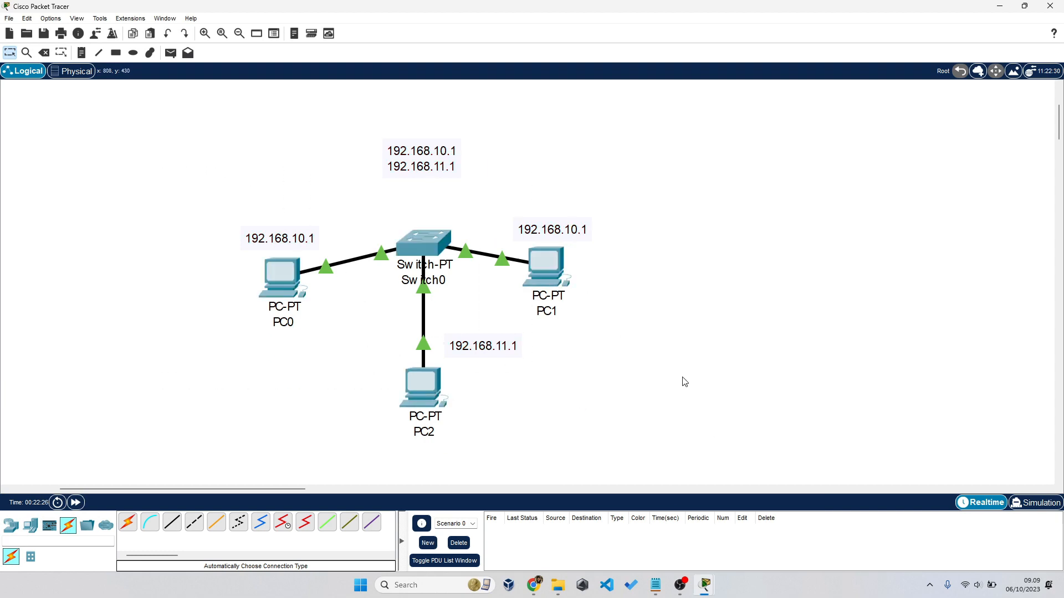